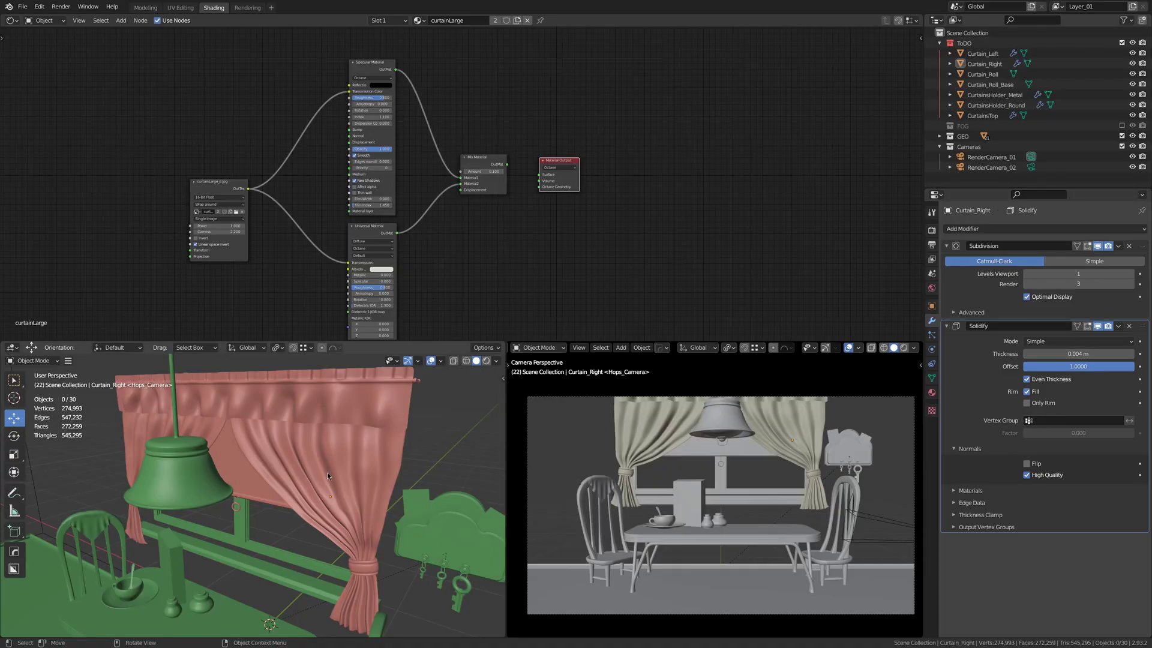
Orbit the left viewport and circle the curtains and hanging lamp with a red annotation loop
mouse_move(304, 469)
middle_mouse_down()
mouse_move(301, 456)
mouse_move(279, 461)
mouse_move(319, 457)
mouse_move(256, 457)
mouse_move(405, 452)
mouse_move(437, 471)
mouse_move(287, 451)
mouse_move(336, 456)
middle_mouse_up()
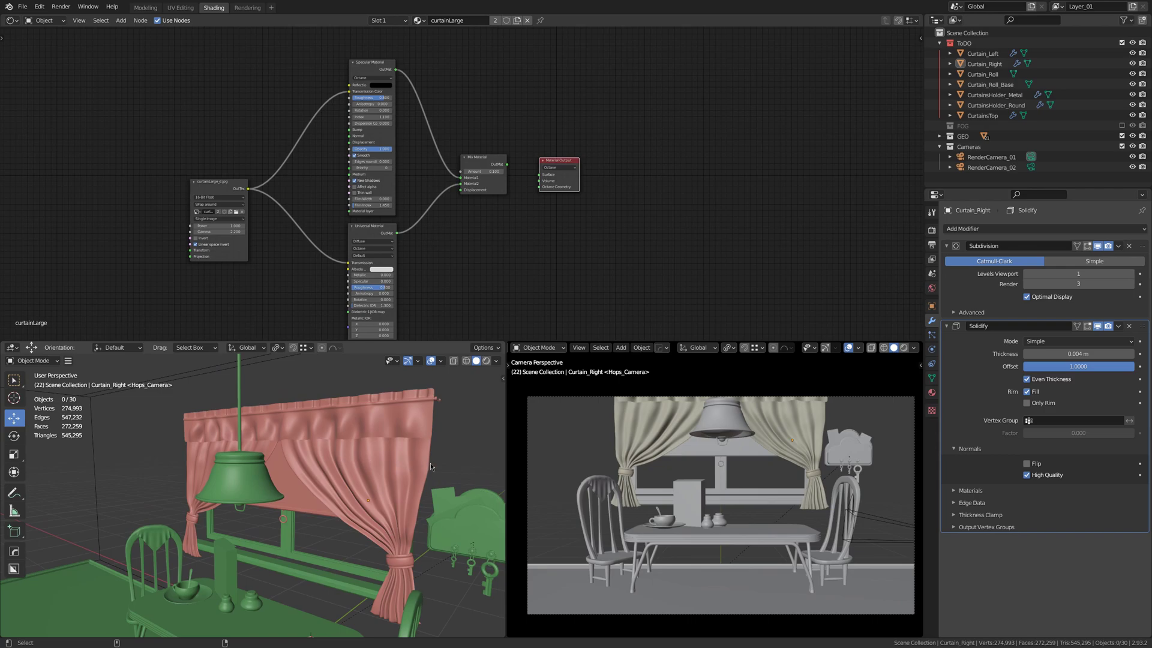
mouse_move(223, 391)
left_mouse_down()
mouse_move(205, 391)
mouse_move(160, 498)
mouse_move(246, 588)
mouse_move(478, 558)
mouse_move(404, 401)
mouse_move(243, 395)
left_mouse_up()
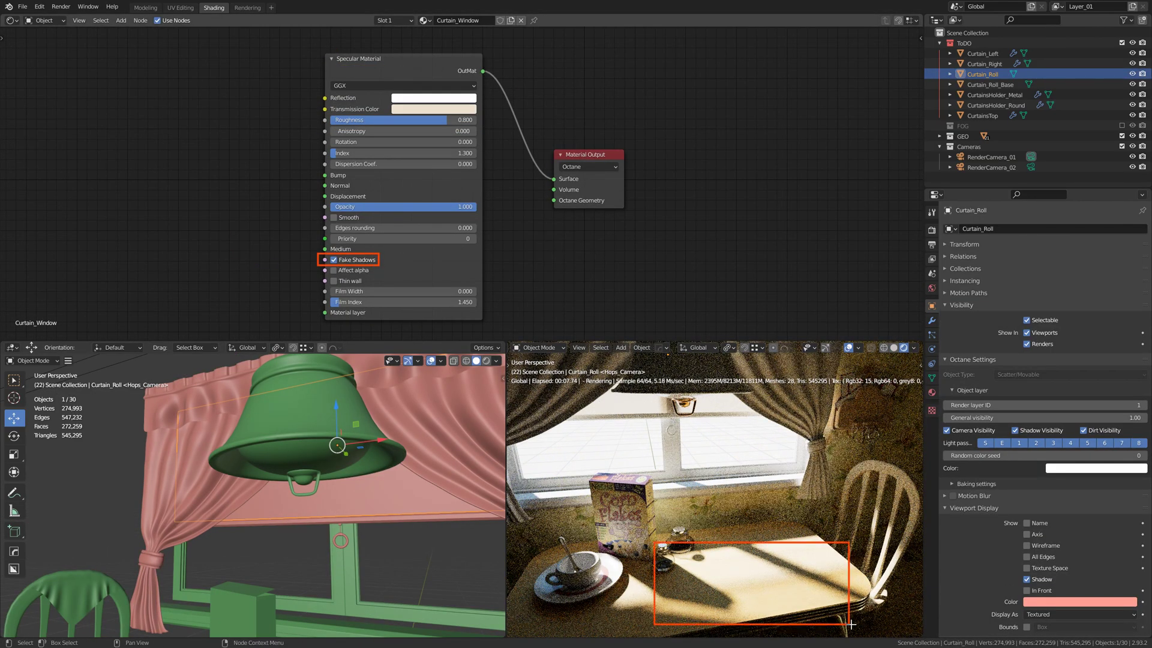
Disable Fake Shadows on Curtain_Window and link an RGBSpectrum texture to Transmission Color
left_click(334, 260)
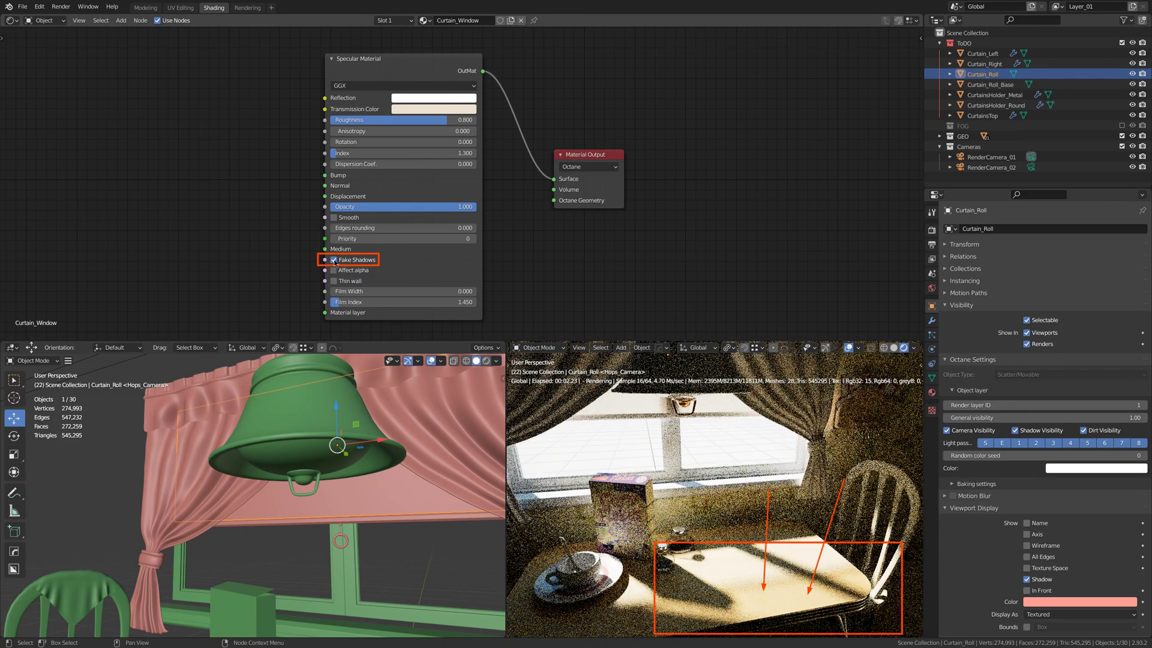
left_click_drag(325, 108, 174, 147)
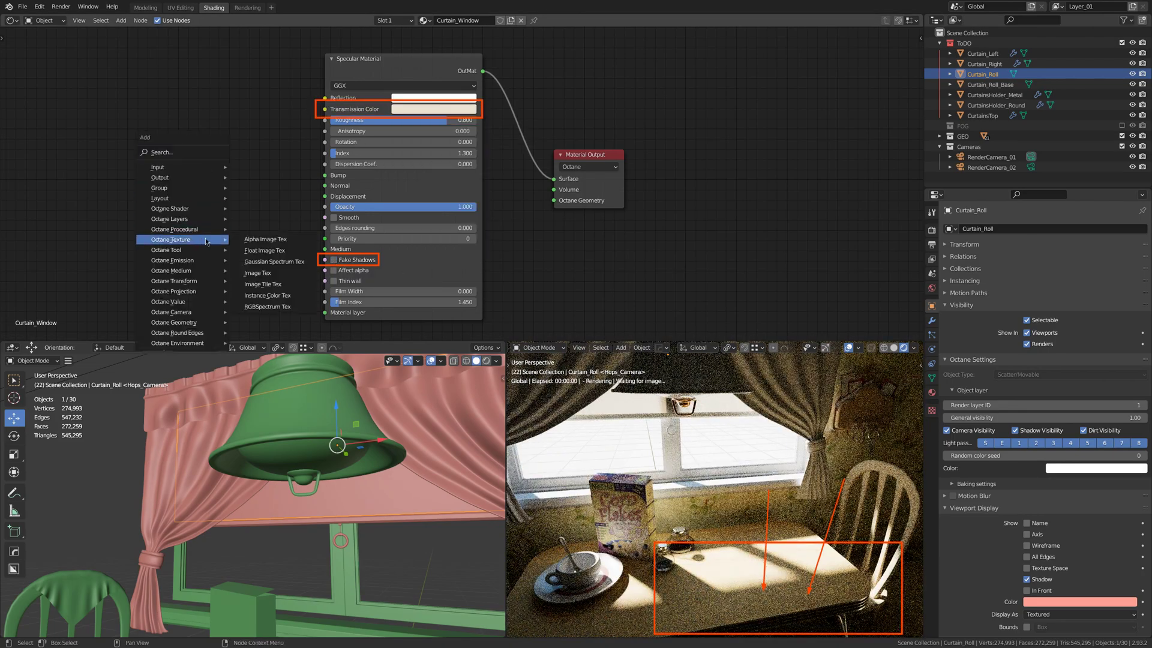
left_click(181, 237)
left_click(227, 140)
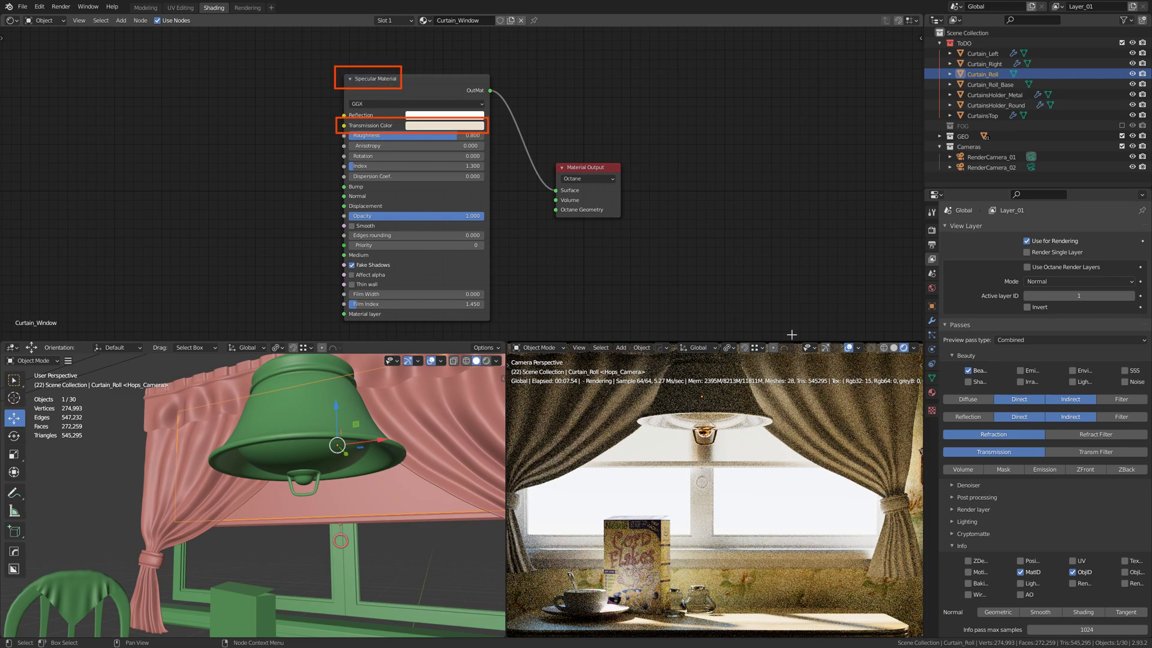
Set the View Layer's Octane preview pass type to Refraction
left_click(1071, 340)
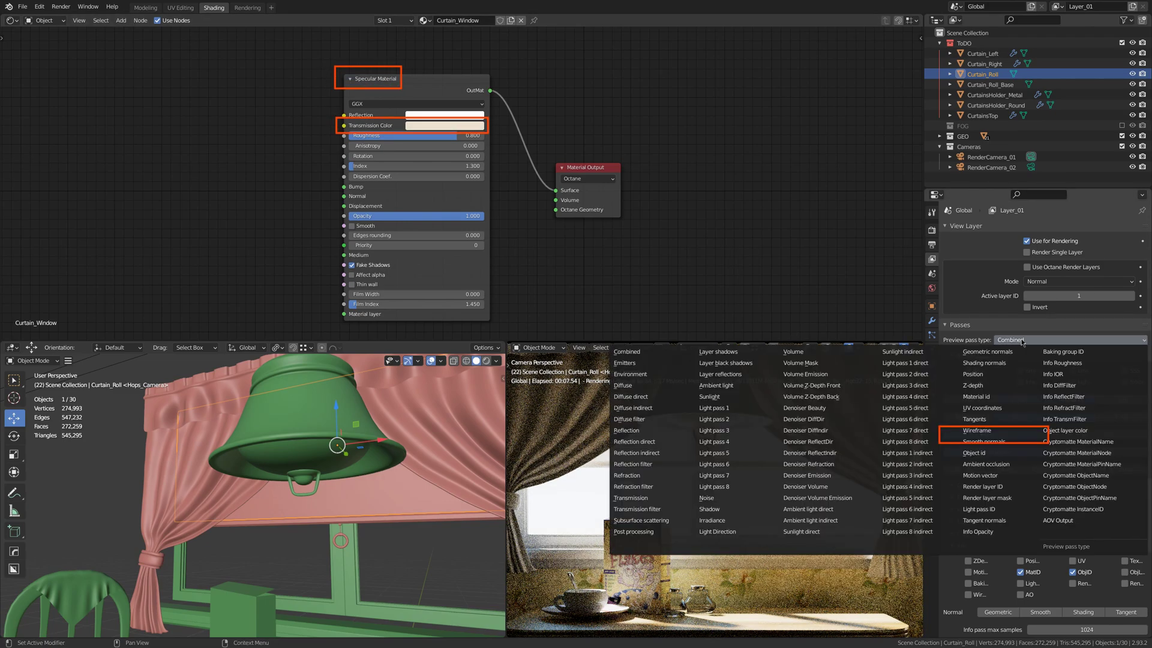
left_click(638, 476)
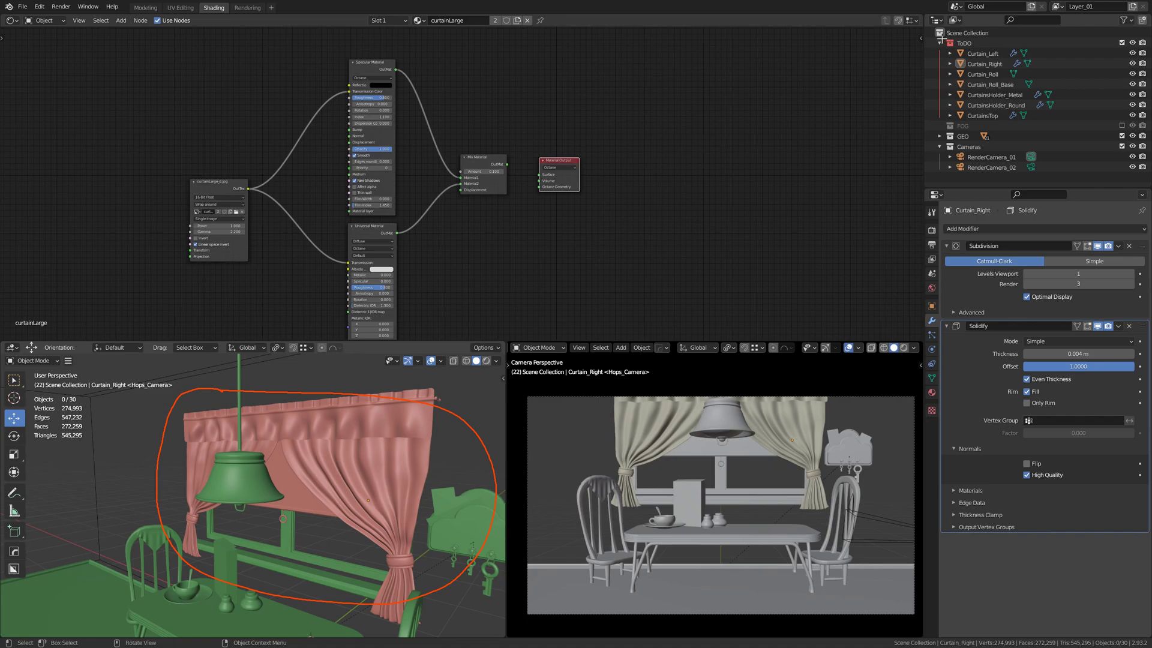
Box the ToDO collection with an annotation, clear annotations, and maximize the viewport on Curtain_Right
left_click_drag(935, 37, 1060, 121)
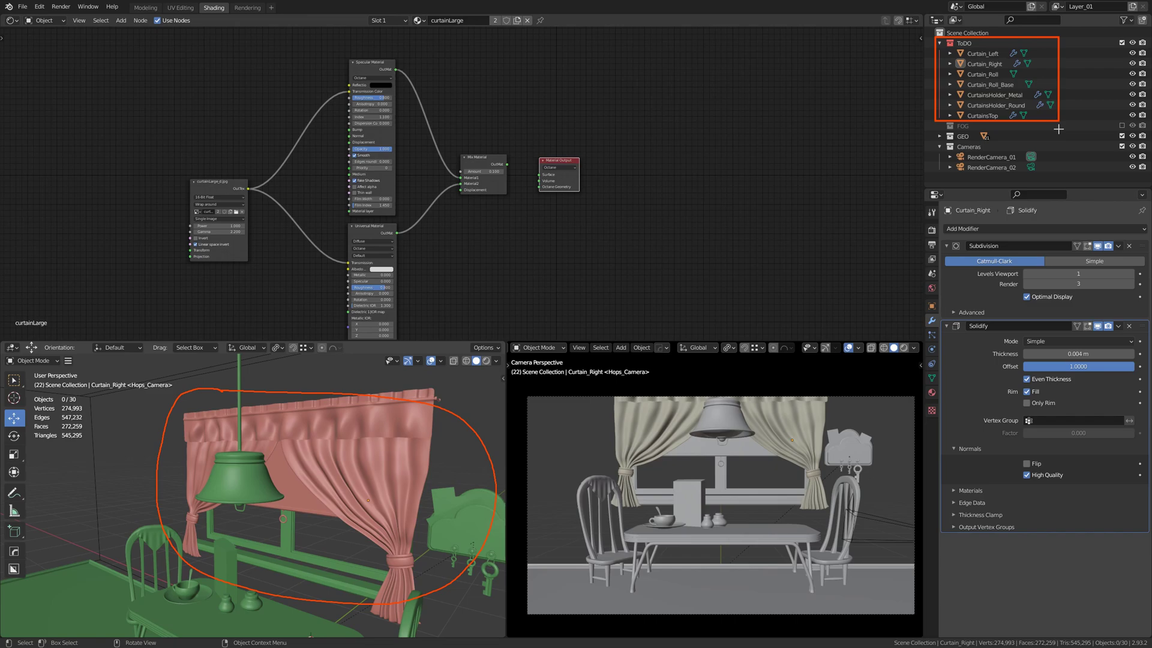
key("Escape")
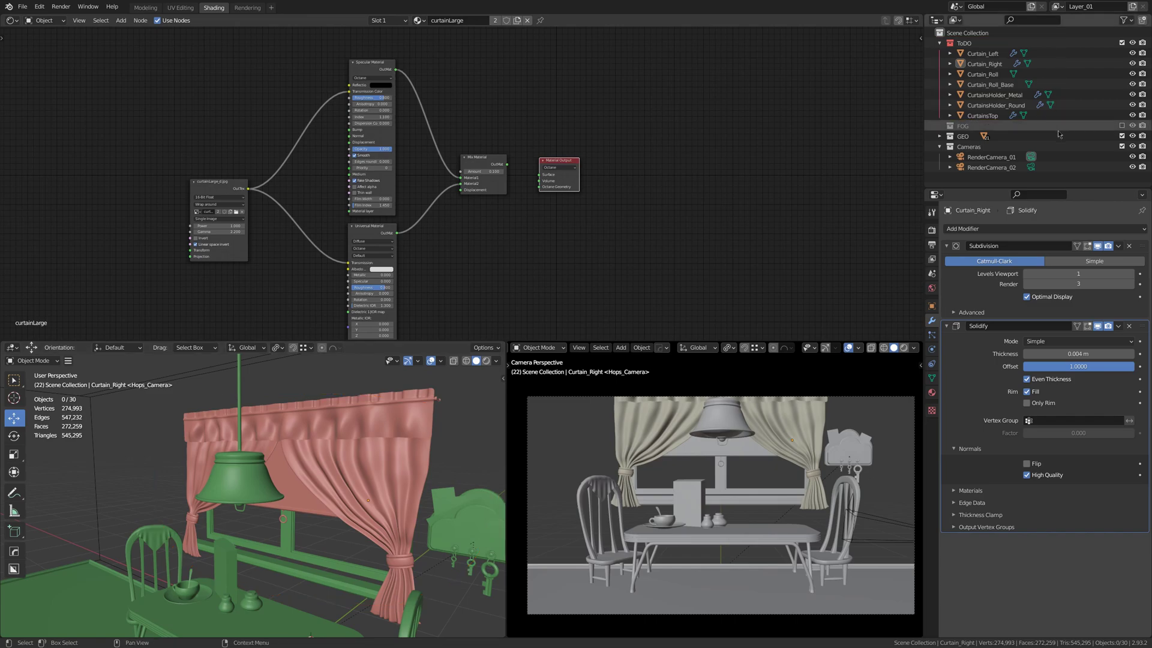
left_click(369, 466)
key("ctrl+space")
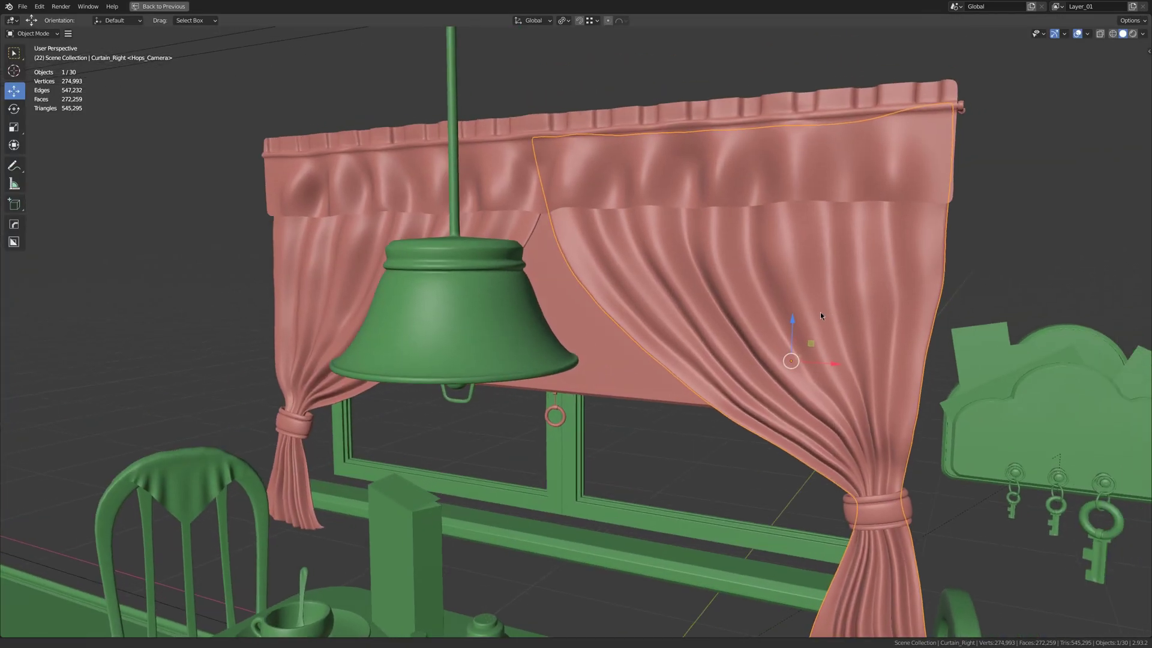
Inspect the right curtain and curtain top meshes in Edit Mode
key("Tab")
mouse_move(820, 312)
middle_mouse_down()
mouse_move(627, 247)
mouse_move(565, 322)
mouse_move(526, 312)
mouse_move(624, 478)
mouse_move(618, 180)
middle_mouse_up()
key("alt+q")
key("alt+q")
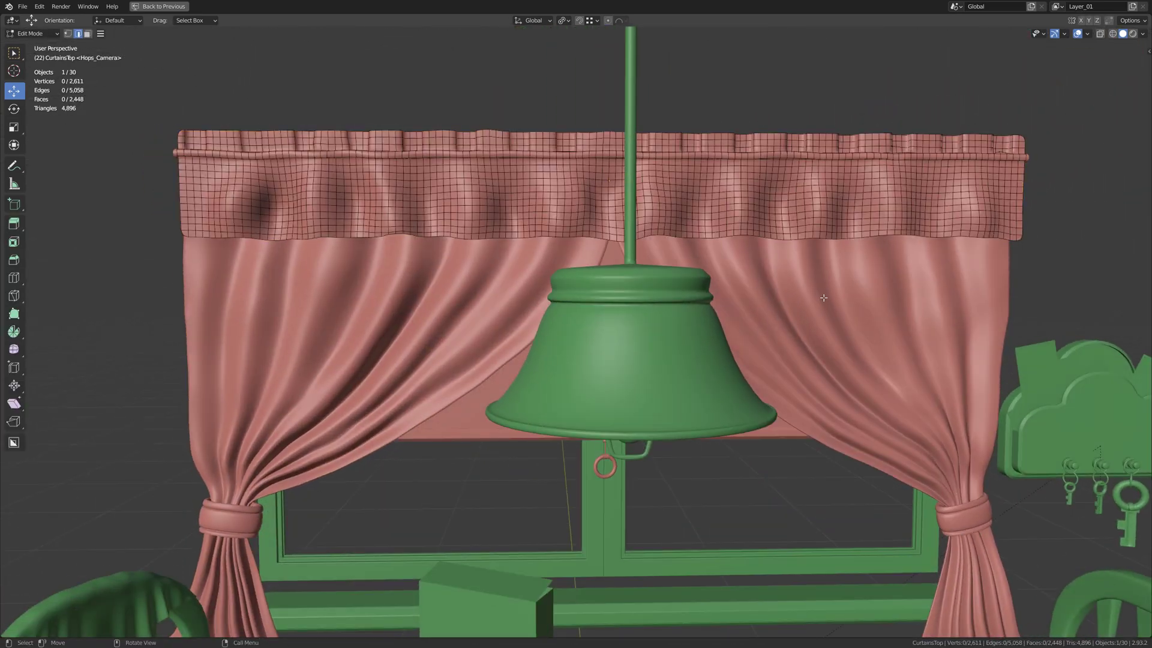
mouse_move(824, 298)
middle_mouse_down()
mouse_move(451, 414)
mouse_move(779, 391)
mouse_move(671, 326)
middle_mouse_up()
key("Tab")
Inspect the round curtain holder rings' mesh in Edit Mode
left_click(773, 469)
key("Tab")
mouse_move(773, 469)
middle_mouse_down()
mouse_move(714, 332)
mouse_move(891, 209)
middle_mouse_up()
key("Tab")
Inspect the metal curtain rod mesh isolated in Local view
left_click(811, 168)
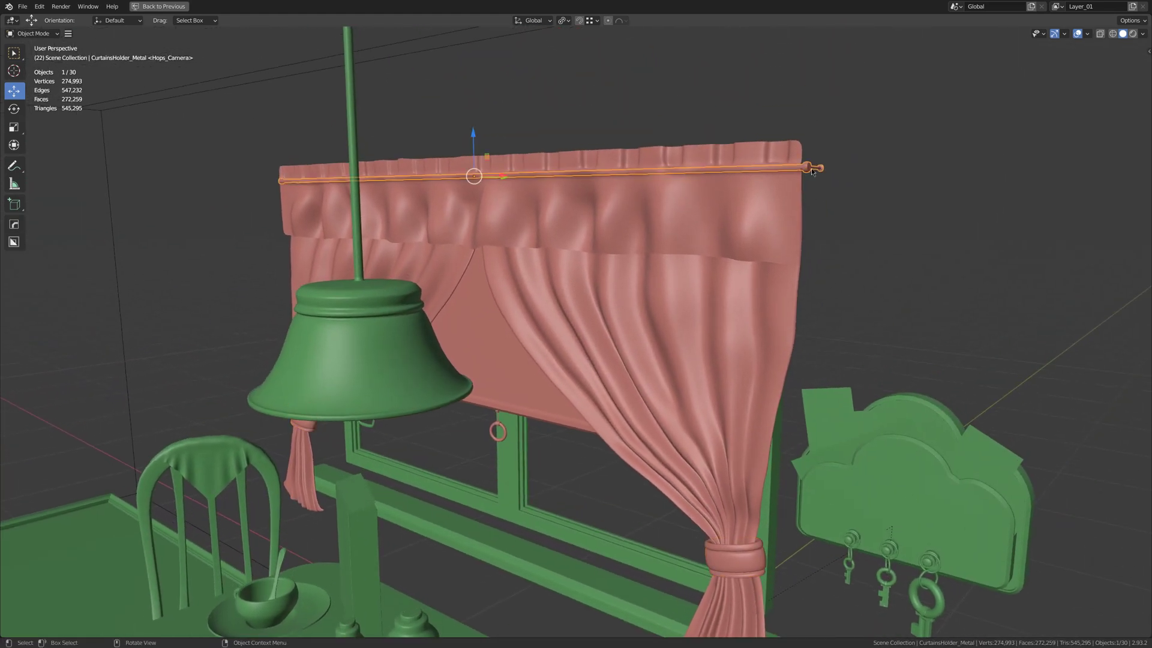
key("KP_Divide")
key("Tab")
mouse_move(766, 214)
middle_mouse_down()
mouse_move(723, 367)
mouse_move(730, 386)
mouse_move(744, 373)
middle_mouse_up()
key("KP_Divide")
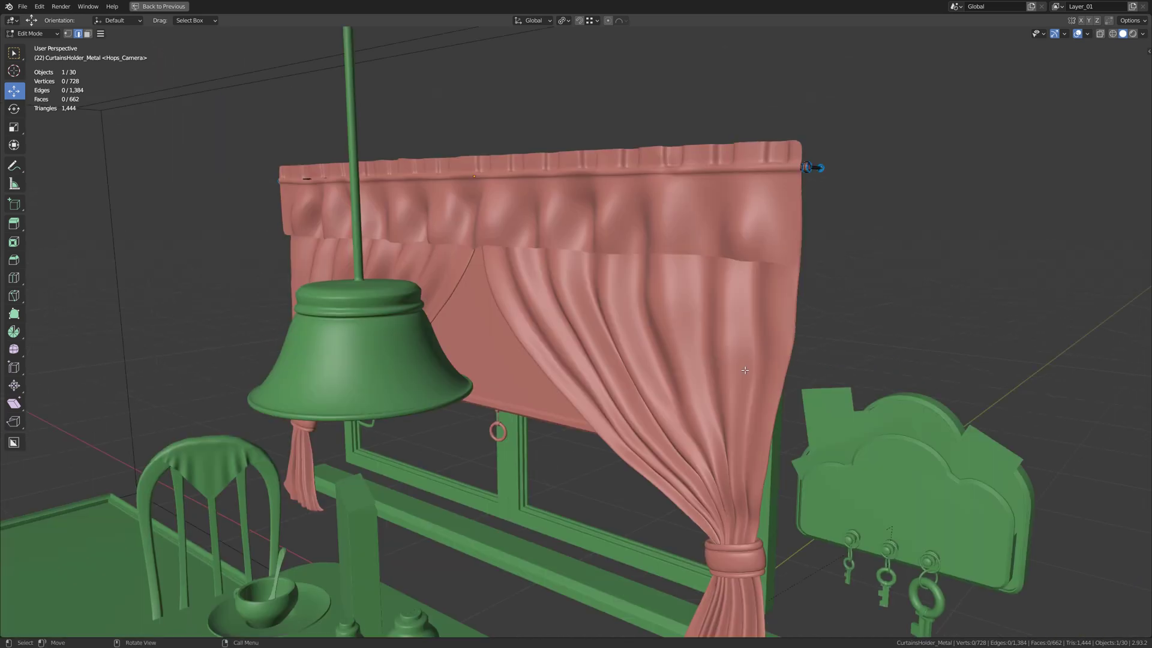
key("Tab")
Inspect the curtain roll base mesh up close with X-ray toggled
left_click(506, 410)
key("Tab")
scroll(506, 410, "up", 3)
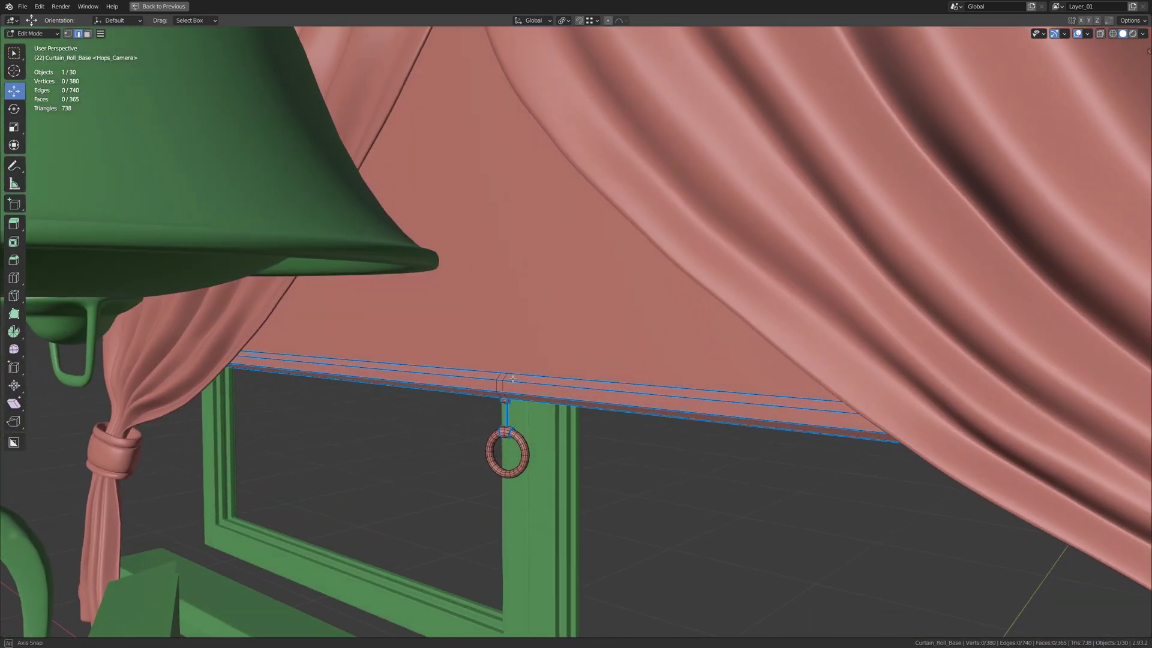
scroll(539, 350, "up", 1)
key("alt+z")
mouse_move(539, 349)
middle_mouse_down()
mouse_move(507, 298)
mouse_move(619, 334)
mouse_move(789, 475)
middle_mouse_up()
scroll(540, 337, "up", 2)
scroll(537, 335, "up", 2)
scroll(536, 334, "up", 2)
scroll(537, 334, "down", 5)
key("alt+z")
left_click(507, 297)
key("alt+z")
Inspect the curtain roll plane mesh isolated with X-ray, then leave Edit Mode
key("alt+q")
key("alt+z")
key("KP_Divide")
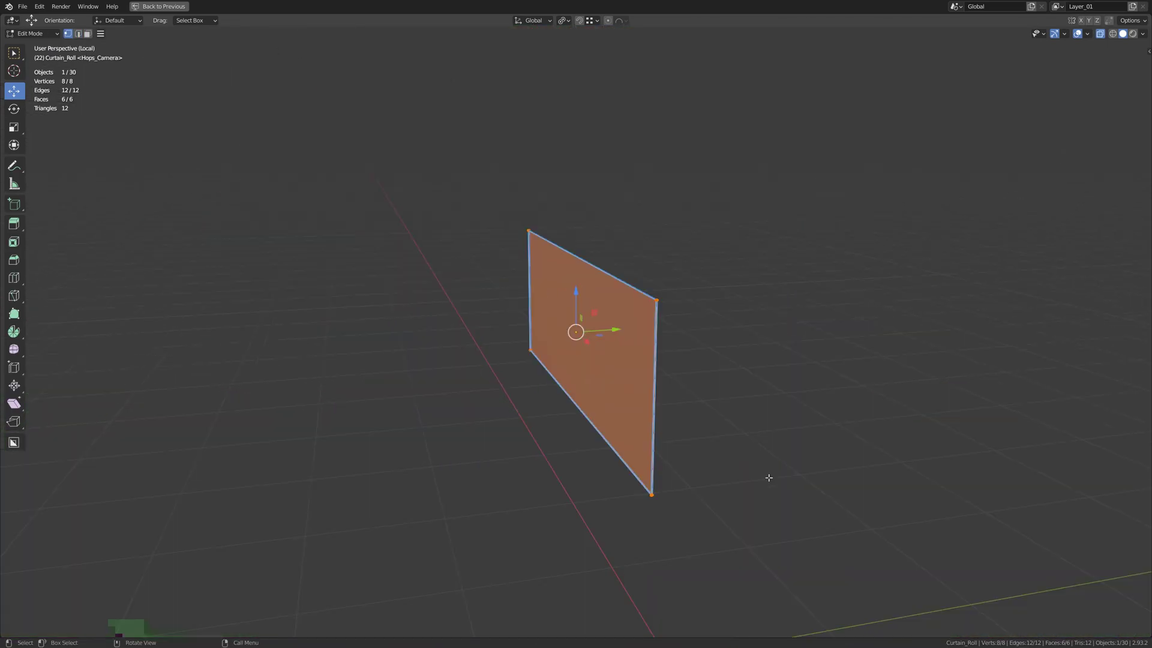
scroll(769, 476, "up", 5)
key("KP_Divide")
middle_click_drag(632, 403, 543, 321)
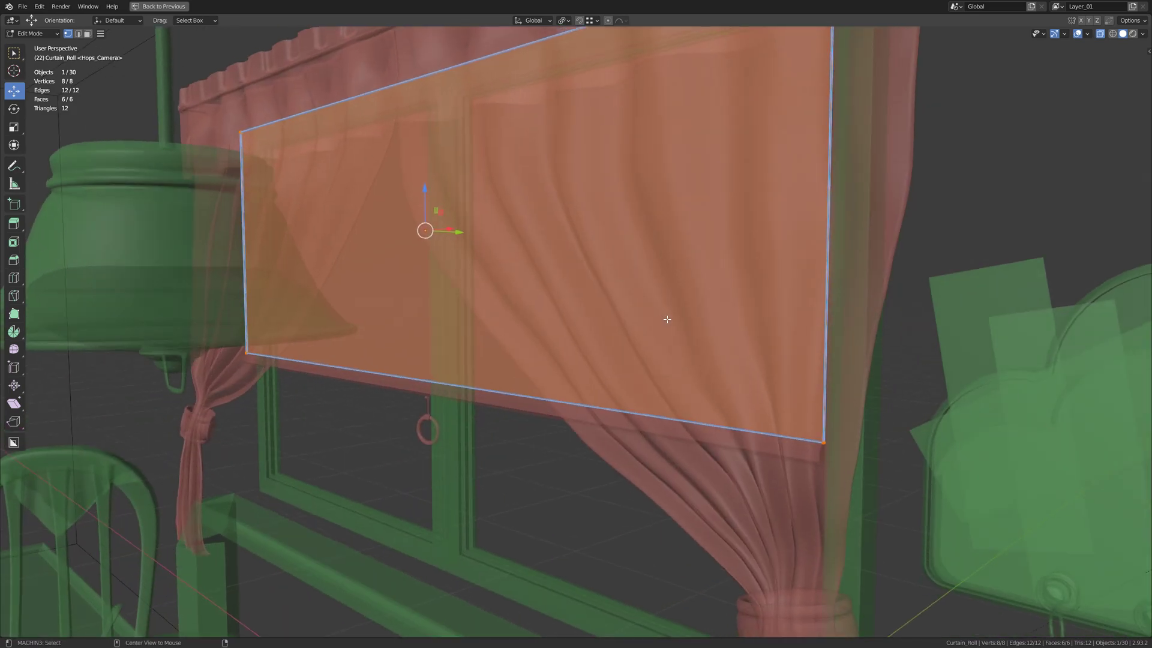
key("alt+z")
key("Tab")
Restore the split shading layout
scroll(543, 321, "down", 3)
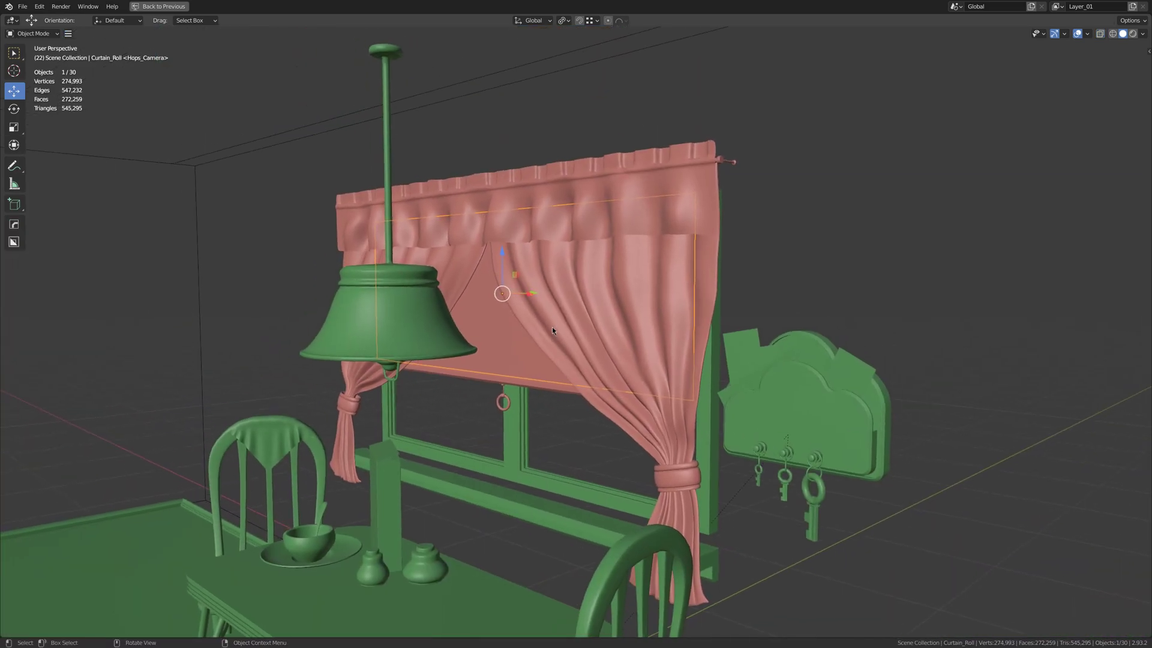
key("ctrl+alt+space")
scroll(326, 483, "up", 3)
scroll(357, 456, "up", 2)
Isolate the right curtain in Local view and zoom onto its top corner
left_click(356, 457)
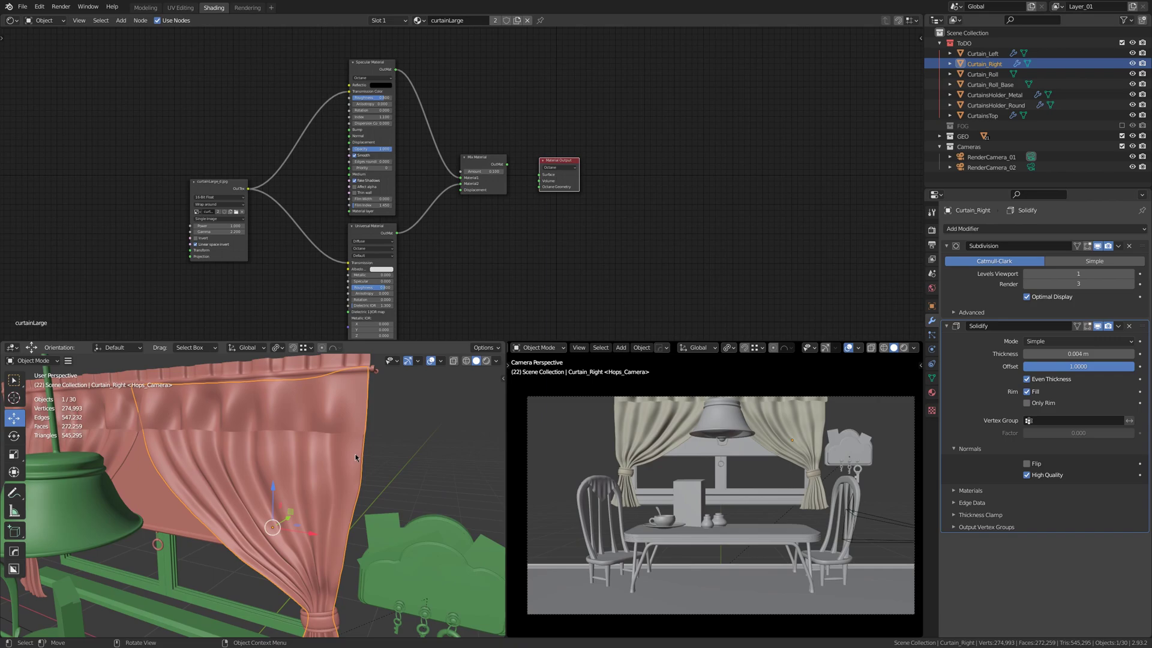
key("KP_Divide")
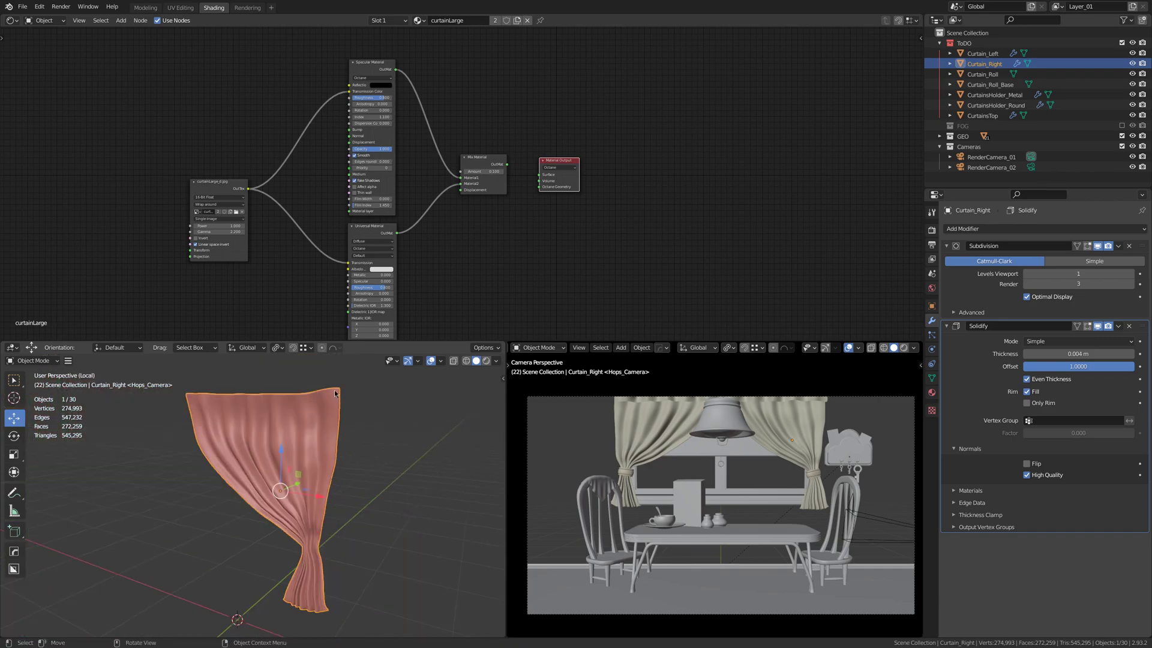
scroll(338, 397, "up", 4)
scroll(338, 400, "up", 2)
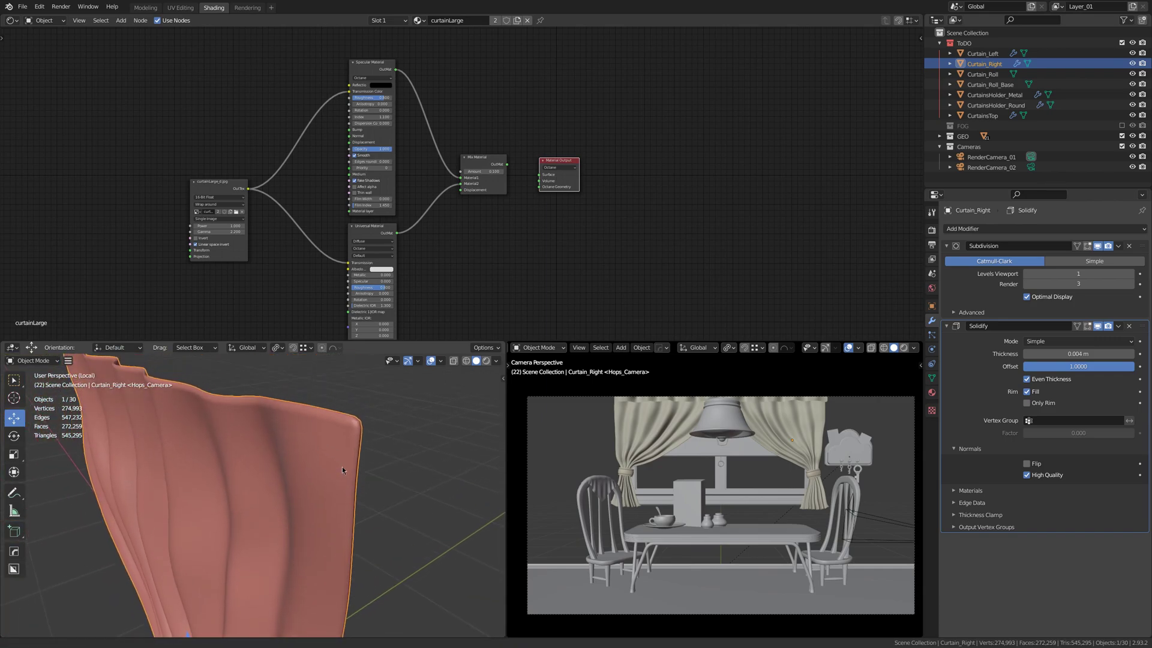
mouse_move(342, 470)
middle_mouse_down()
mouse_move(340, 492)
mouse_move(314, 473)
mouse_move(346, 467)
middle_mouse_up()
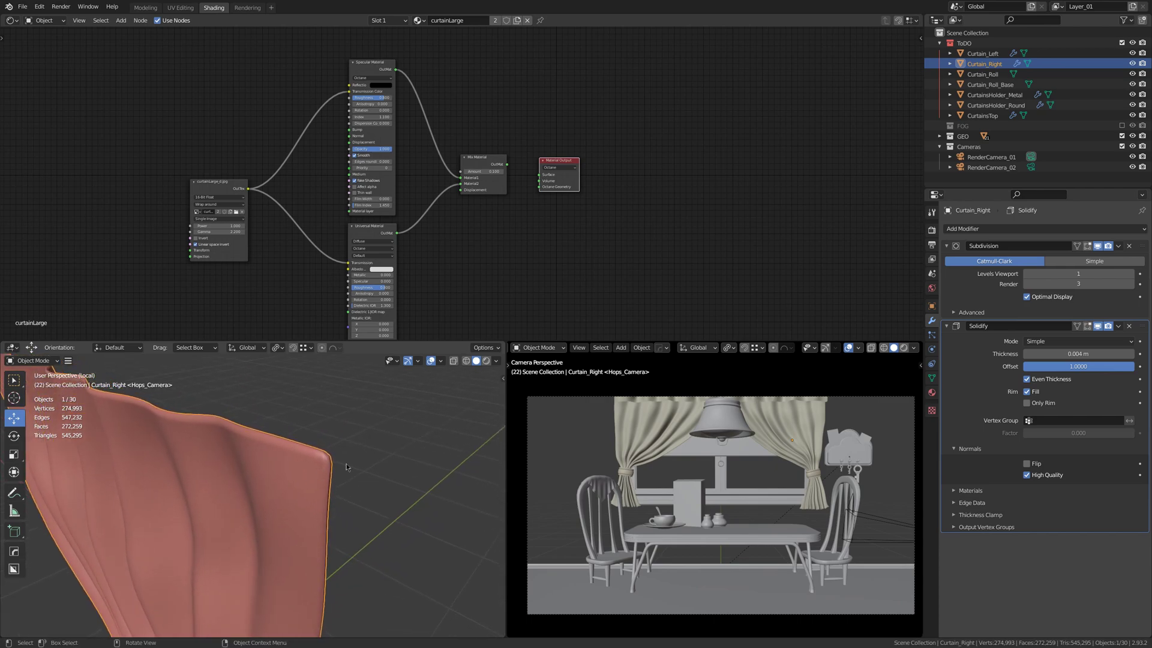
Toggle Subdivision and Solidify viewport display, enable Subdivision rendering, and leave both on
left_click(1097, 246)
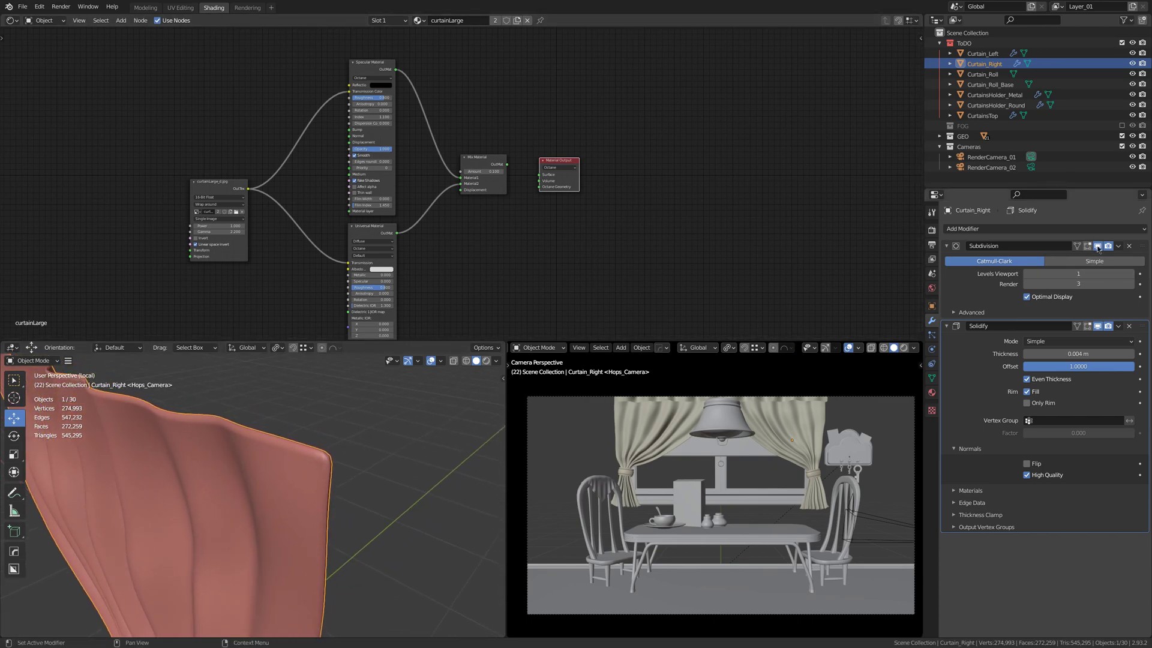
left_click(1098, 326)
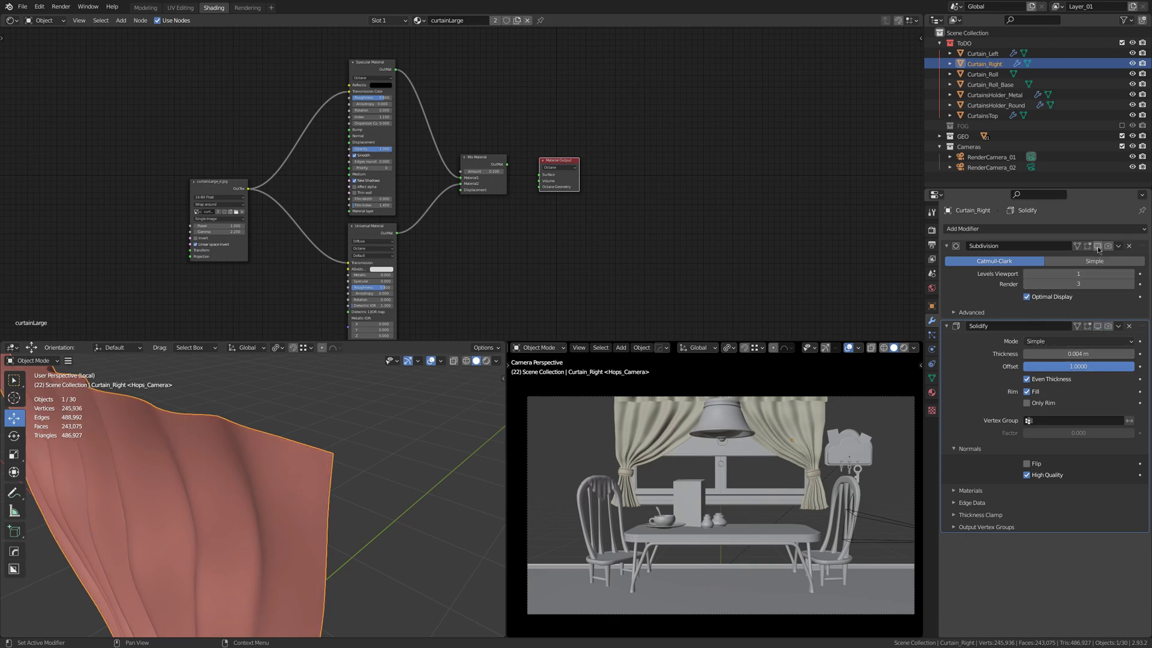
left_click(1098, 247)
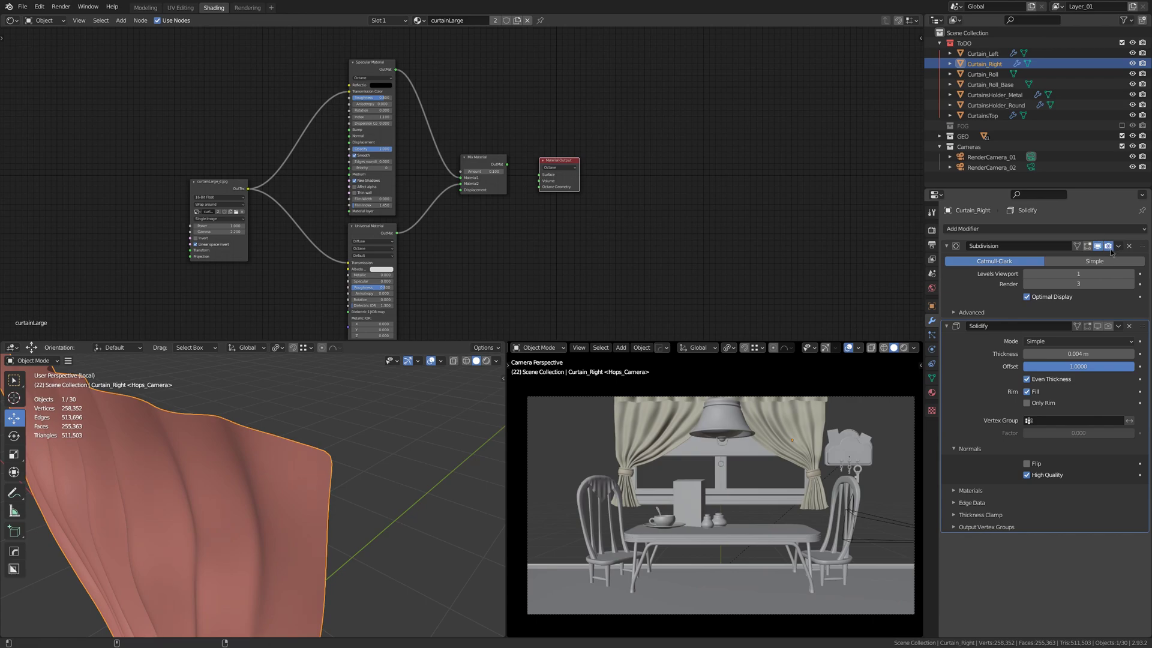
left_click(1109, 247)
left_click(1098, 246)
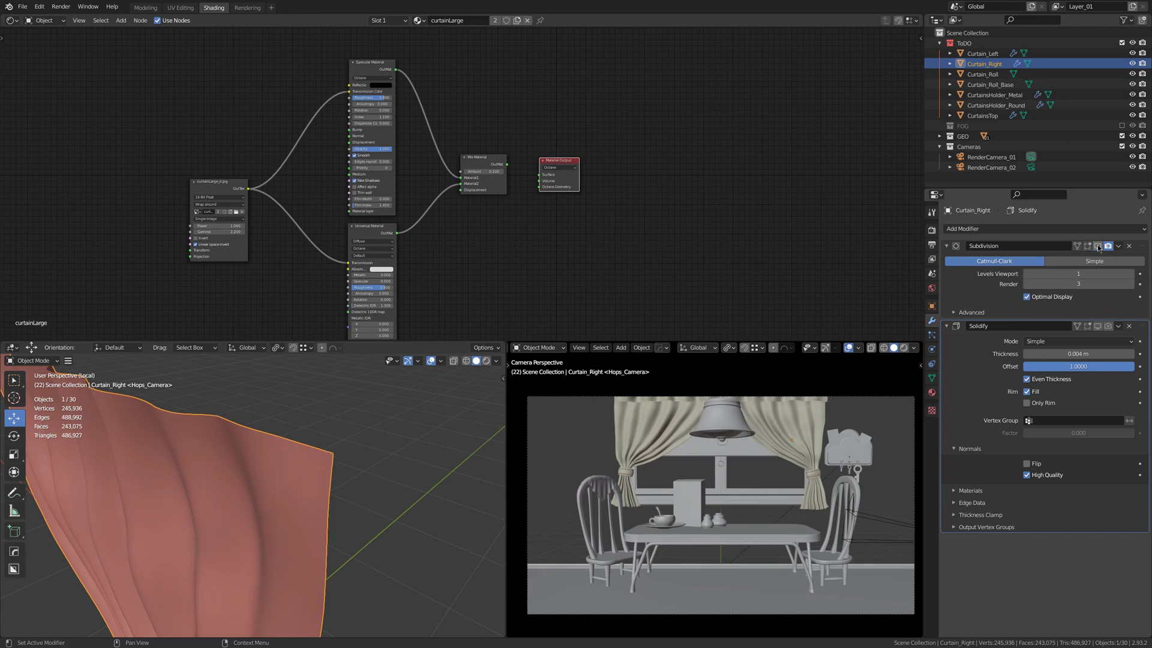
left_click(1098, 246)
left_click(1099, 328)
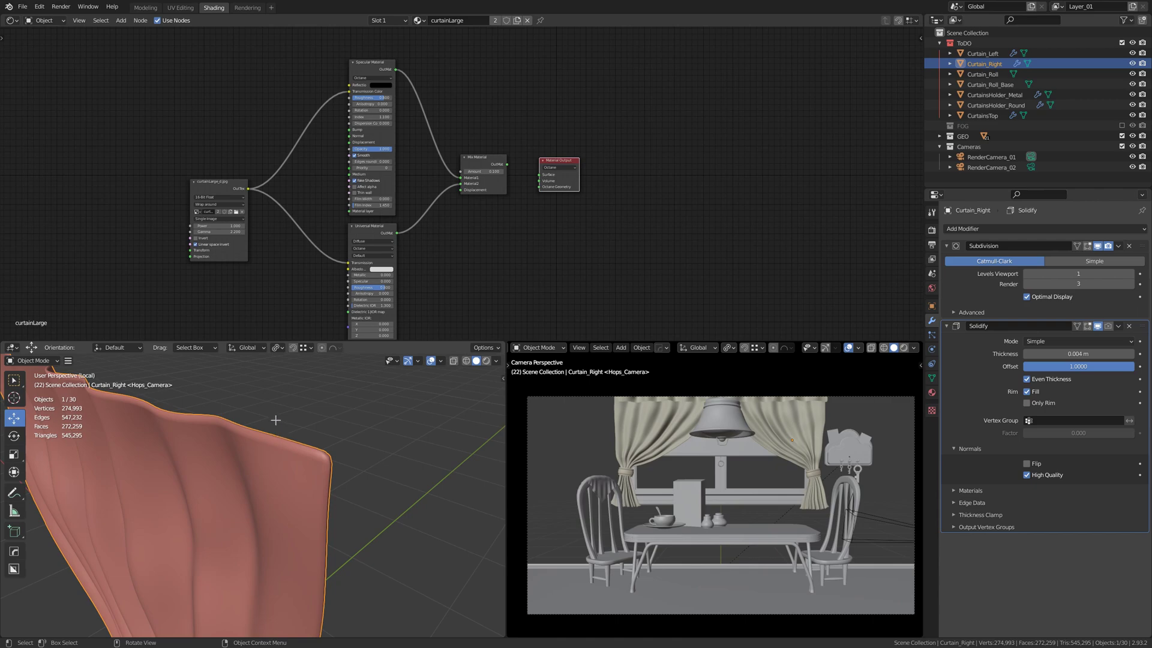
Compare the 0.004 m Solidify edge on and off, enable High Quality normals, and exit Local view
left_click_drag(275, 420, 364, 505)
left_click(1098, 327)
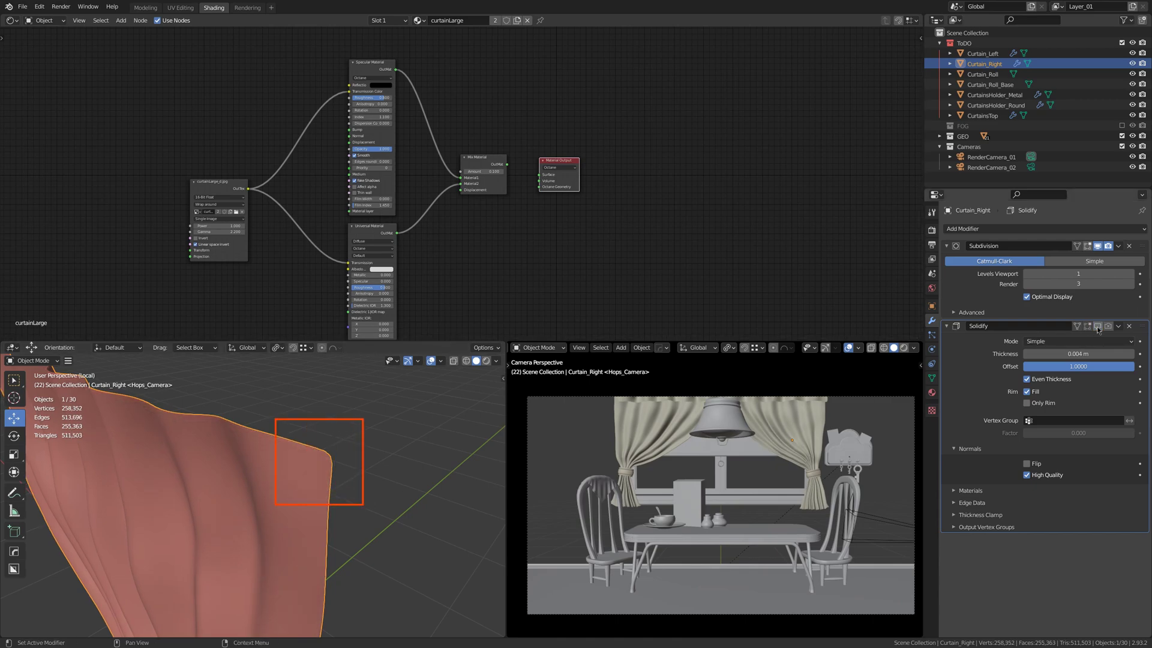
left_click(1098, 327)
left_click(1099, 327)
left_click(1098, 328)
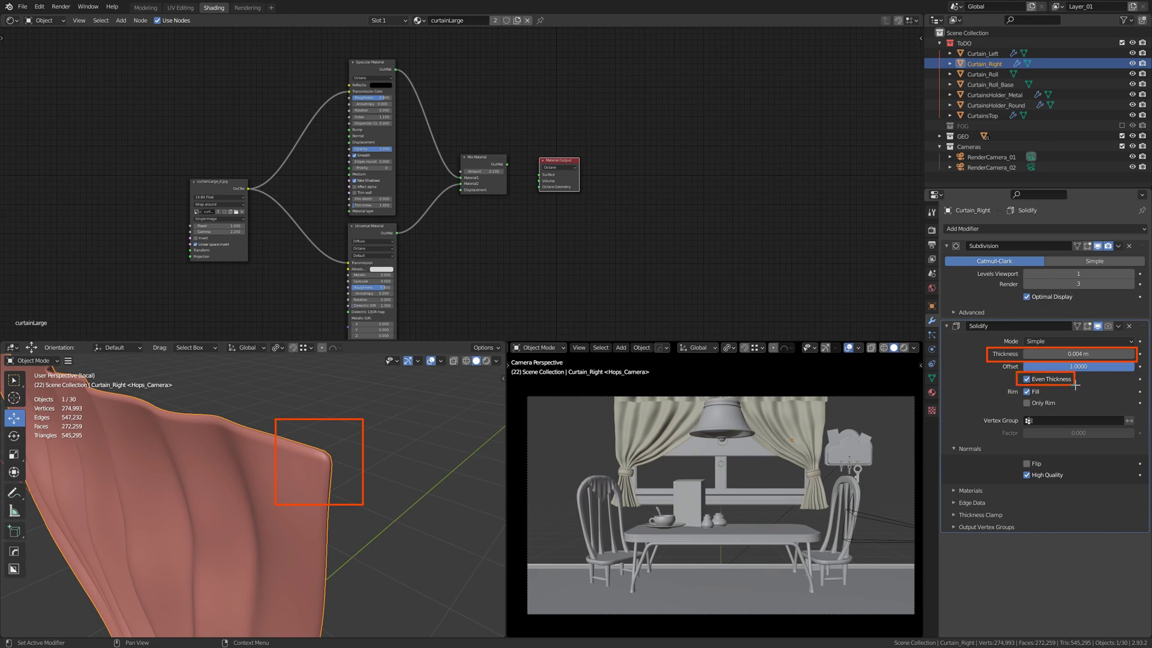
left_click(1026, 475)
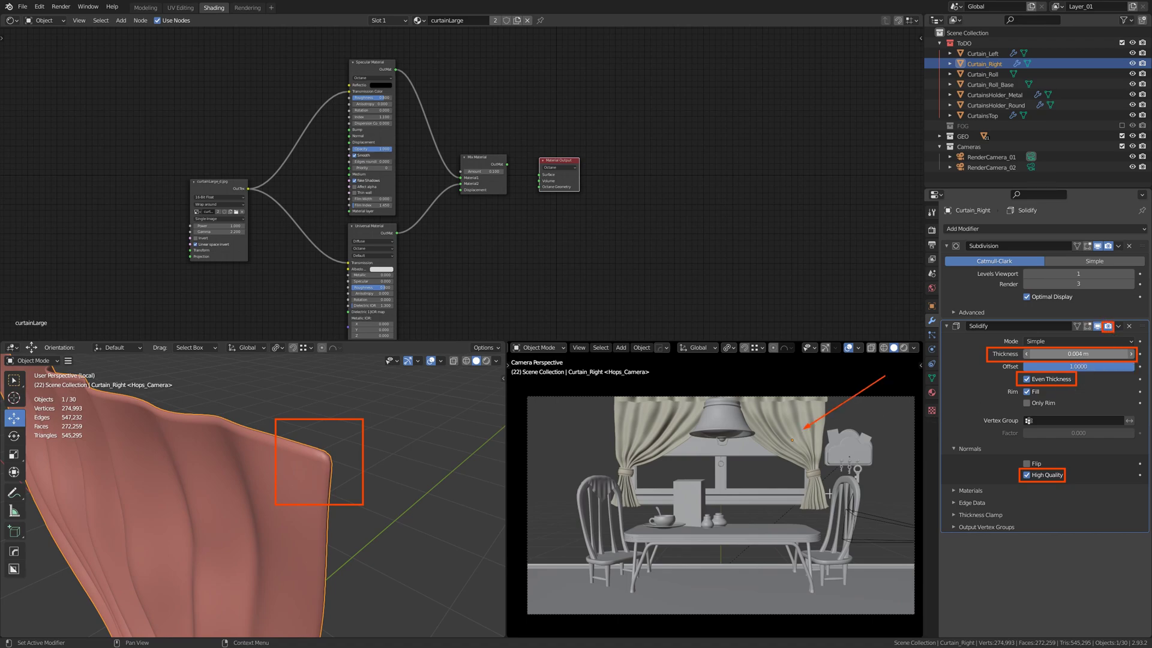
key("KP_Divide")
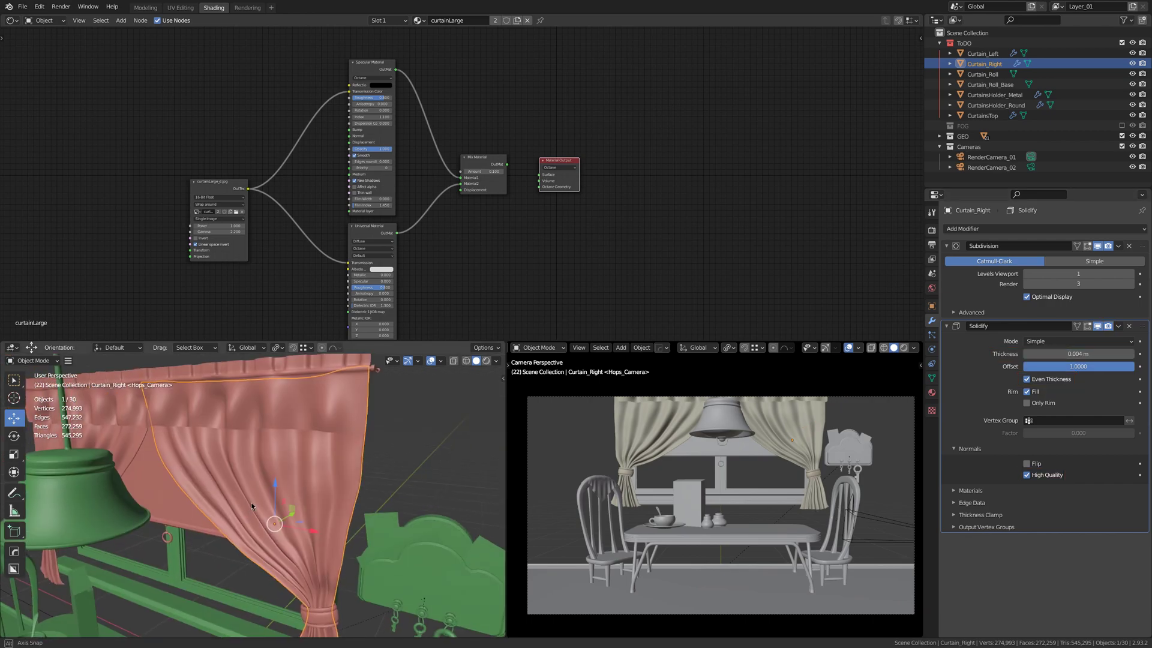
Select the left curtain, then the curtain top to show its level-3 render Subdivision
mouse_move(251, 502)
middle_mouse_down()
mouse_move(248, 474)
mouse_move(321, 487)
middle_mouse_up()
left_click(255, 491)
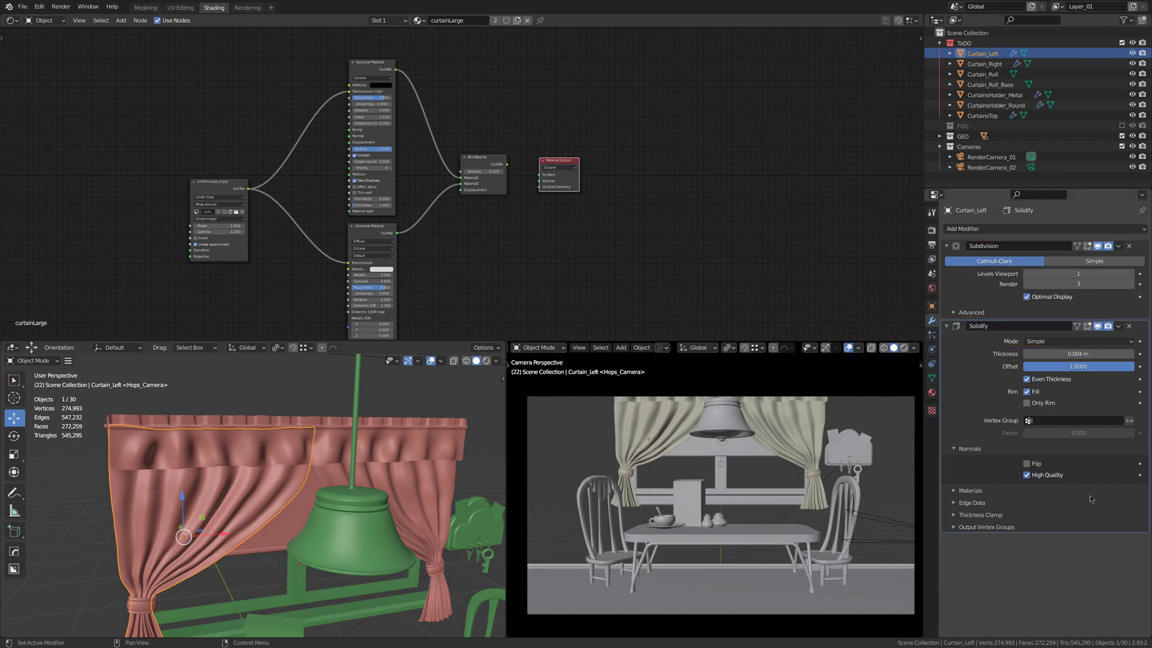
middle_click_drag(256, 448, 372, 451)
left_click(371, 451)
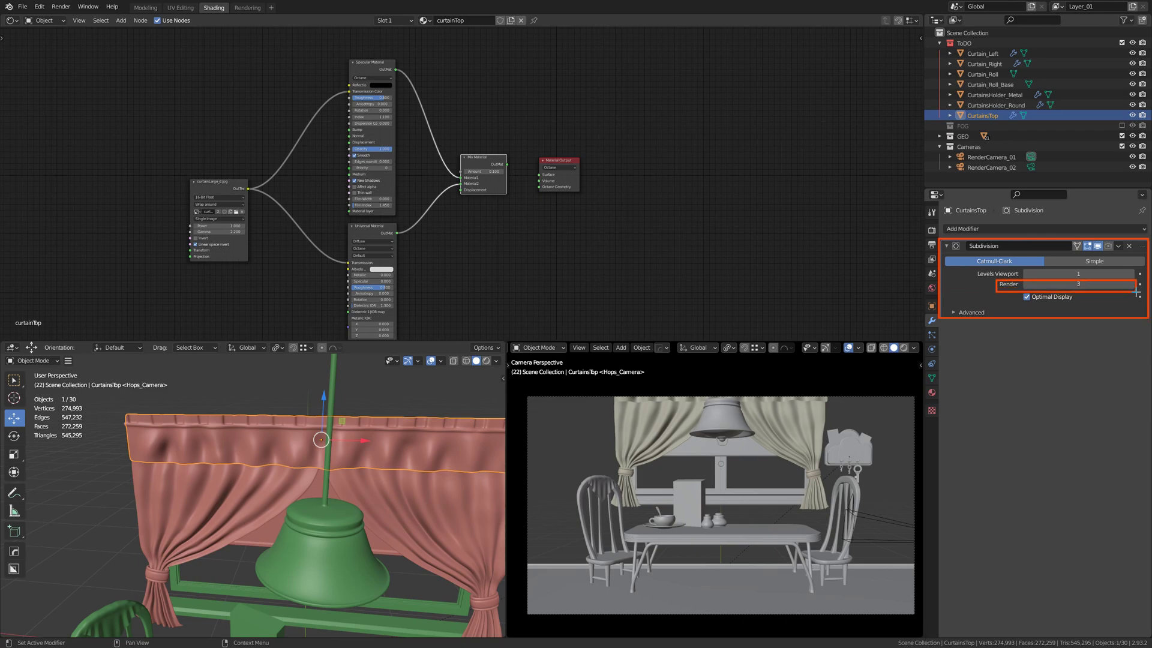
mouse_move(417, 507)
middle_mouse_down()
mouse_move(366, 438)
mouse_move(360, 450)
middle_mouse_up()
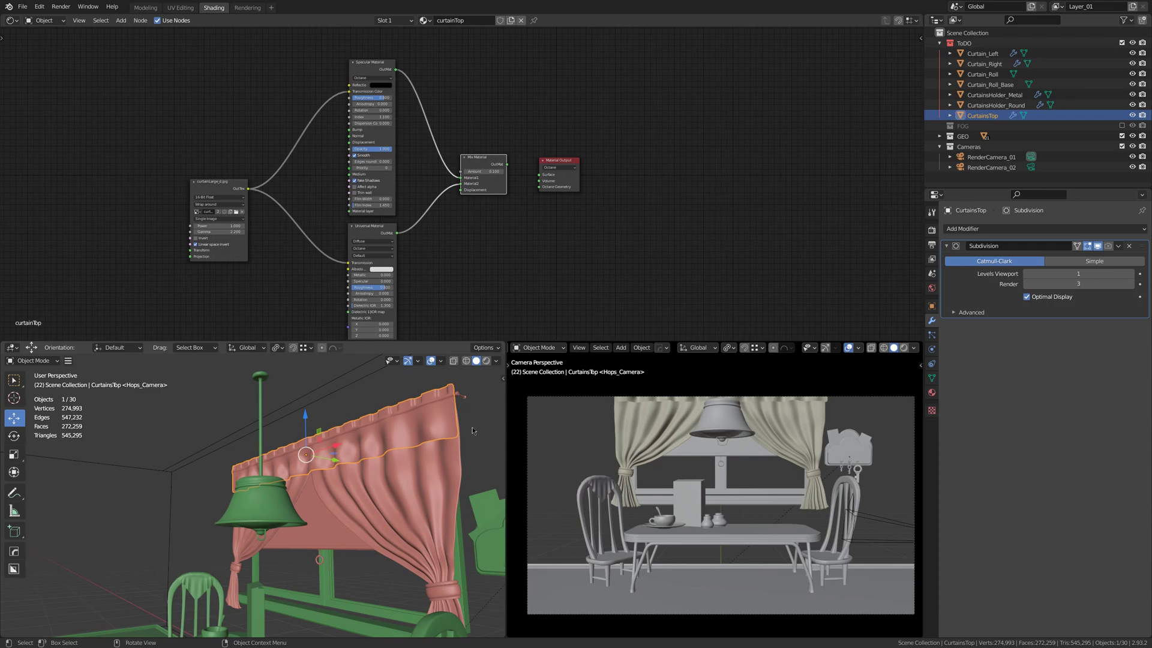
Isolate the metal curtain rod and toggle its Bevel to compare the bulb edge
left_click(468, 400)
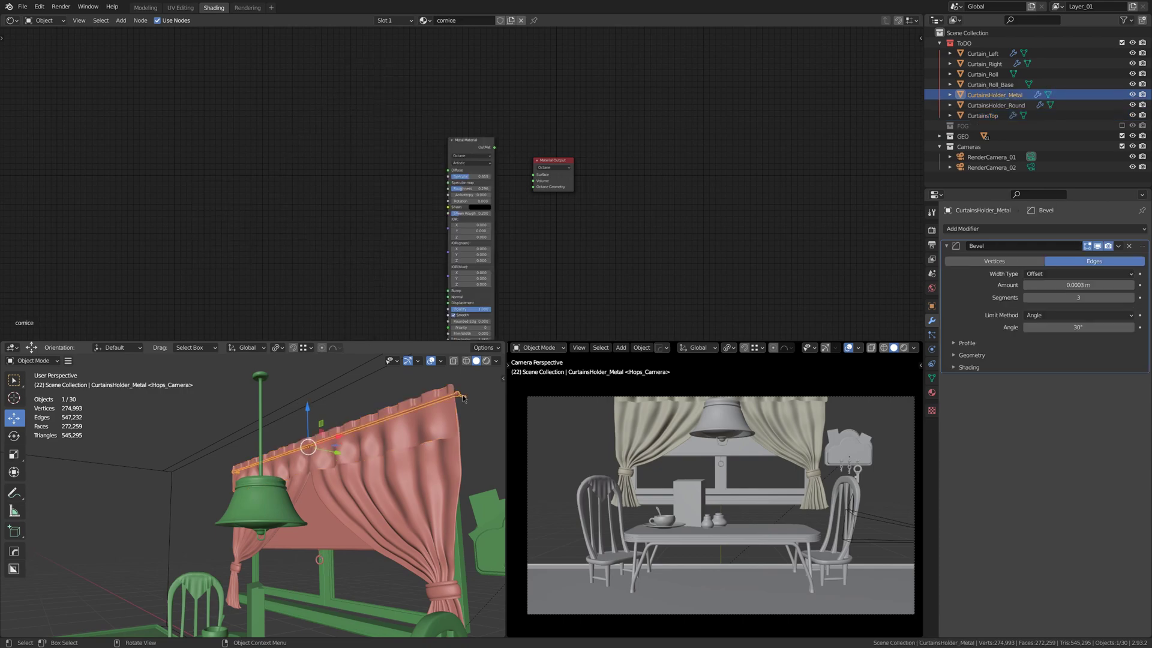
key("KP_Divide")
scroll(274, 452, "up", 5)
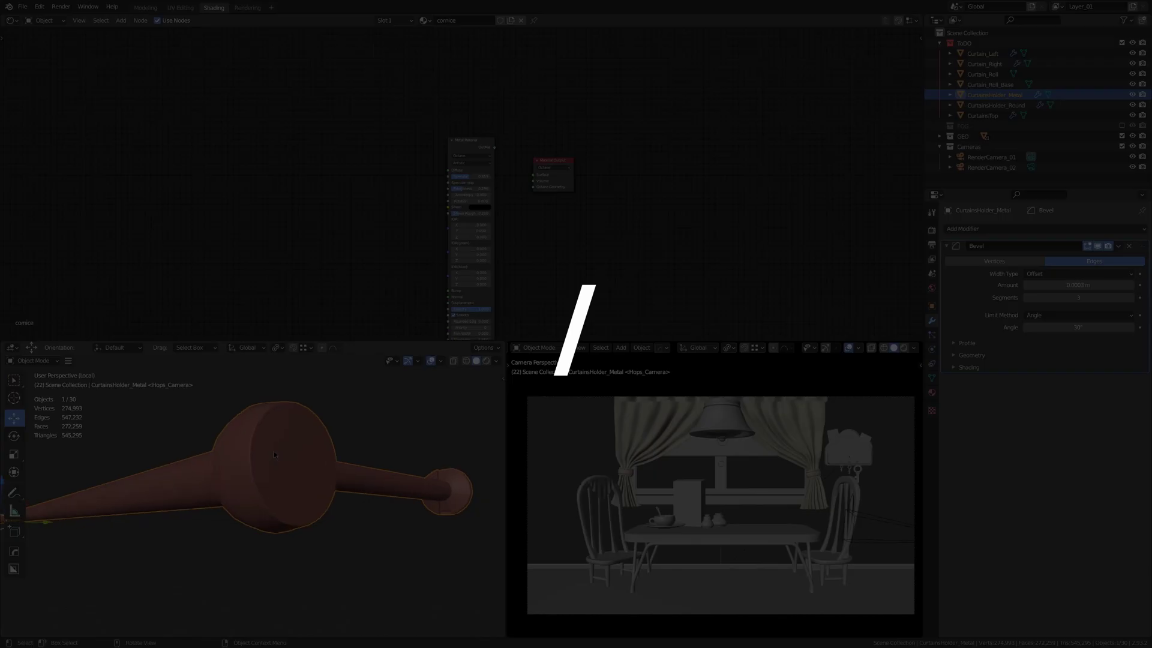
scroll(317, 455, "up", 3)
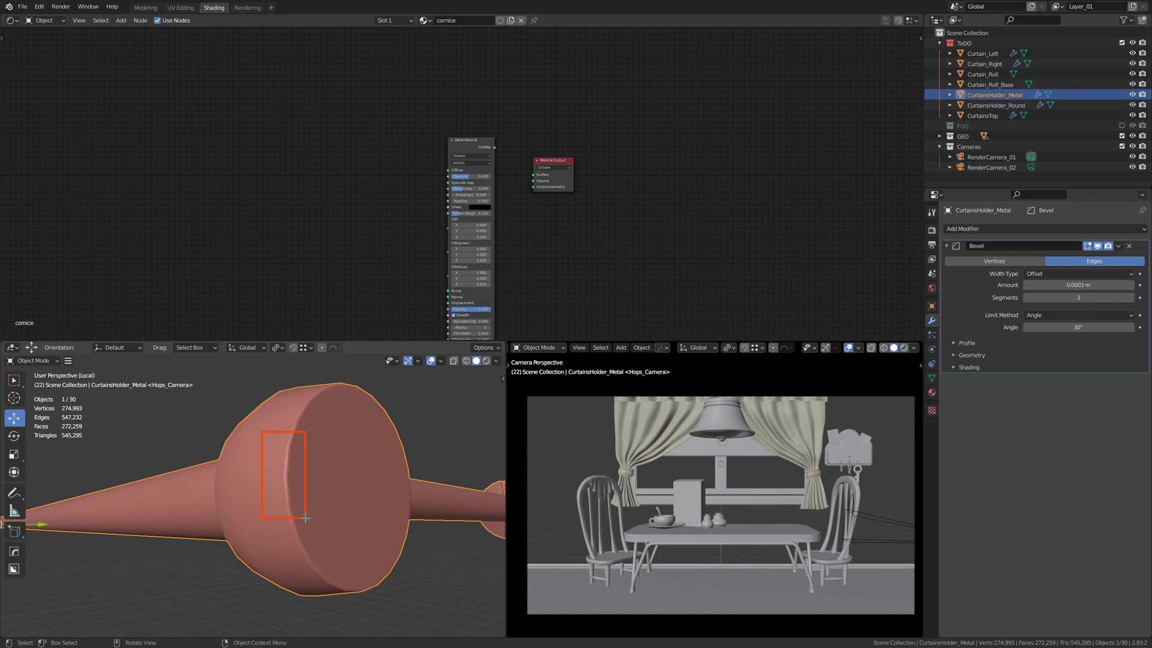
left_click(1098, 246)
left_click(1099, 246)
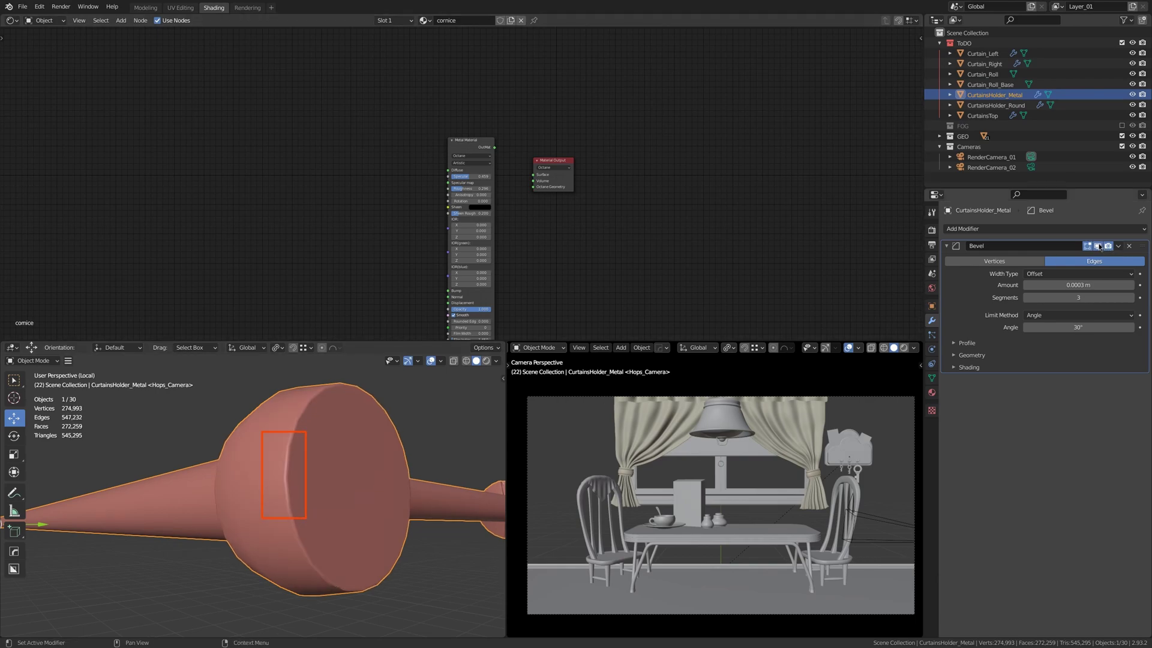
left_click(1099, 246)
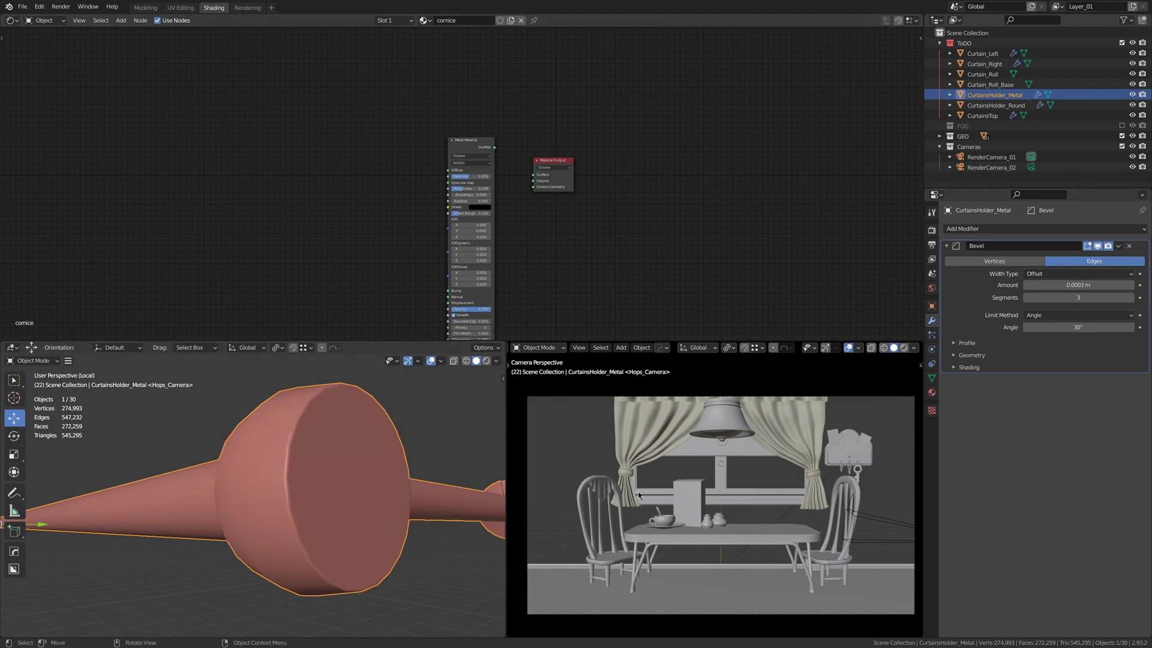
Exit Local view and select Curtain_Roll_Base with its Frame material
key("KP_Divide")
scroll(375, 504, "up", 2)
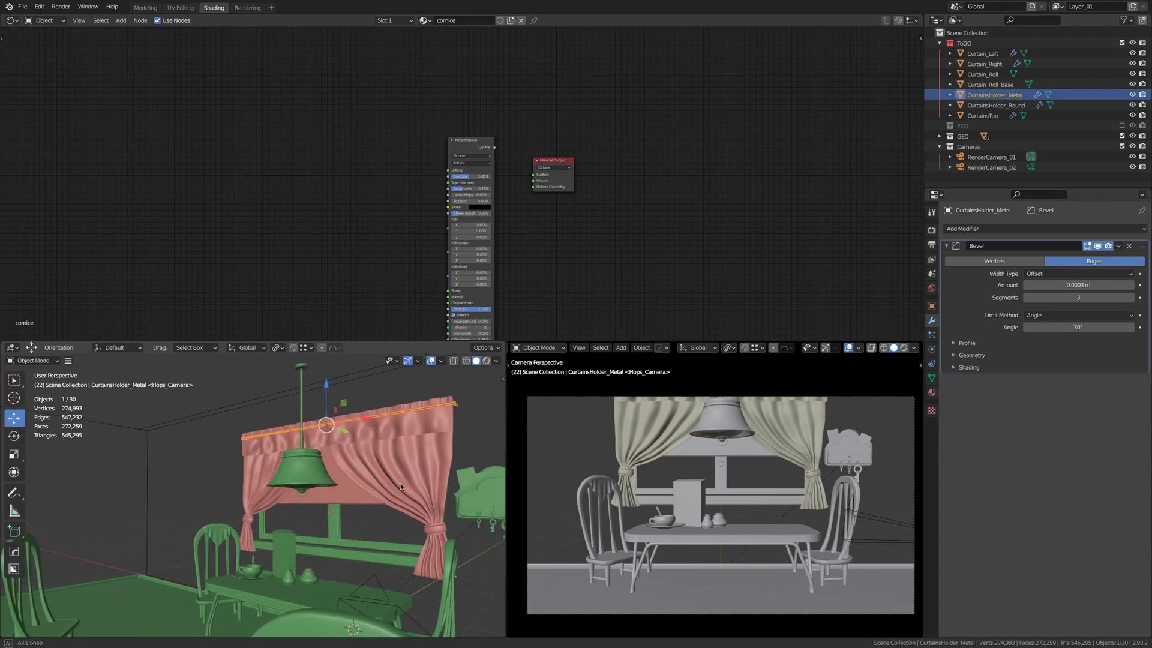
scroll(336, 499, "up", 5)
left_click(397, 496)
middle_click_drag(433, 506, 381, 473)
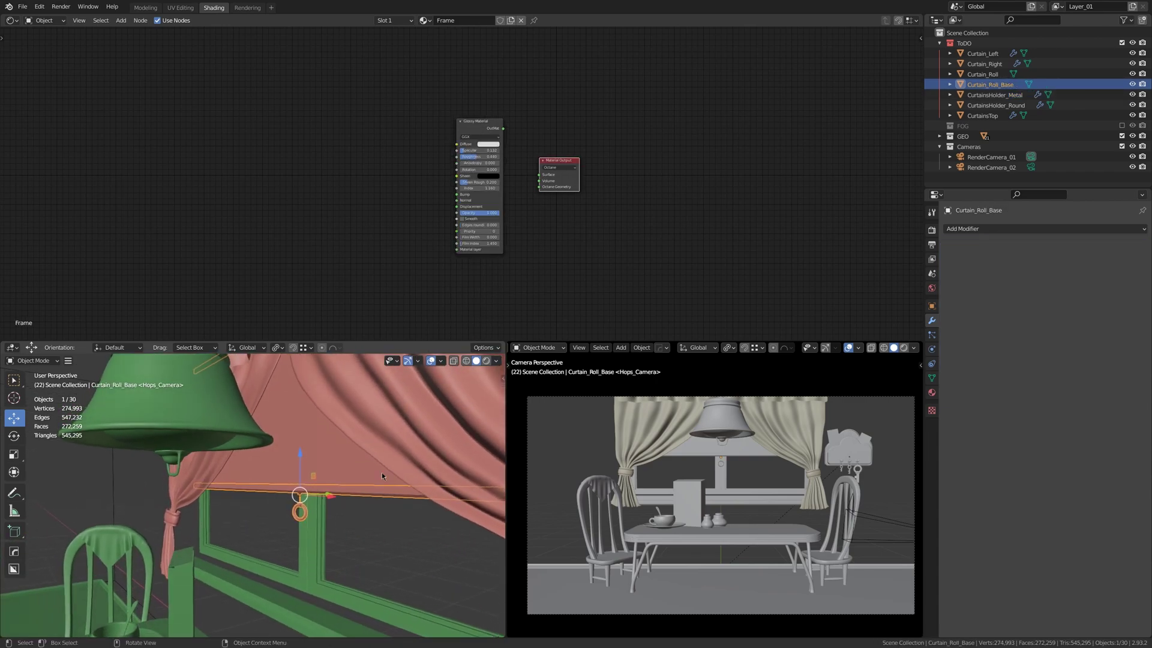
Select Curtain_Roll and frame the view on it
left_click(351, 460)
key("KP_Decimal")
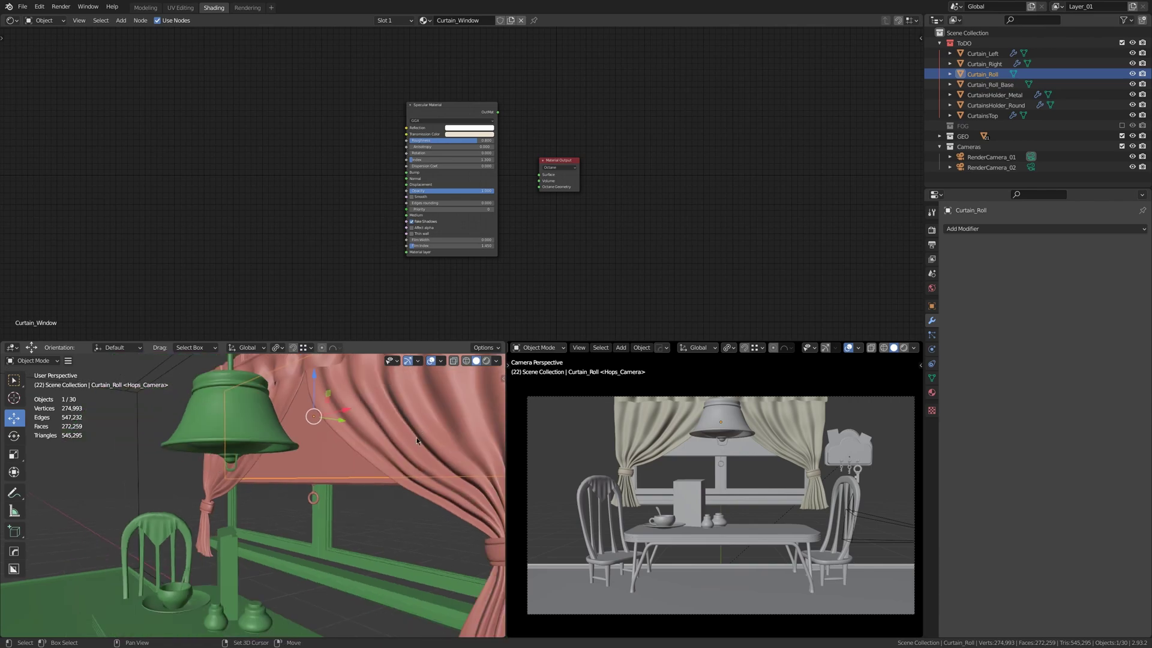
scroll(337, 508, "down", 2)
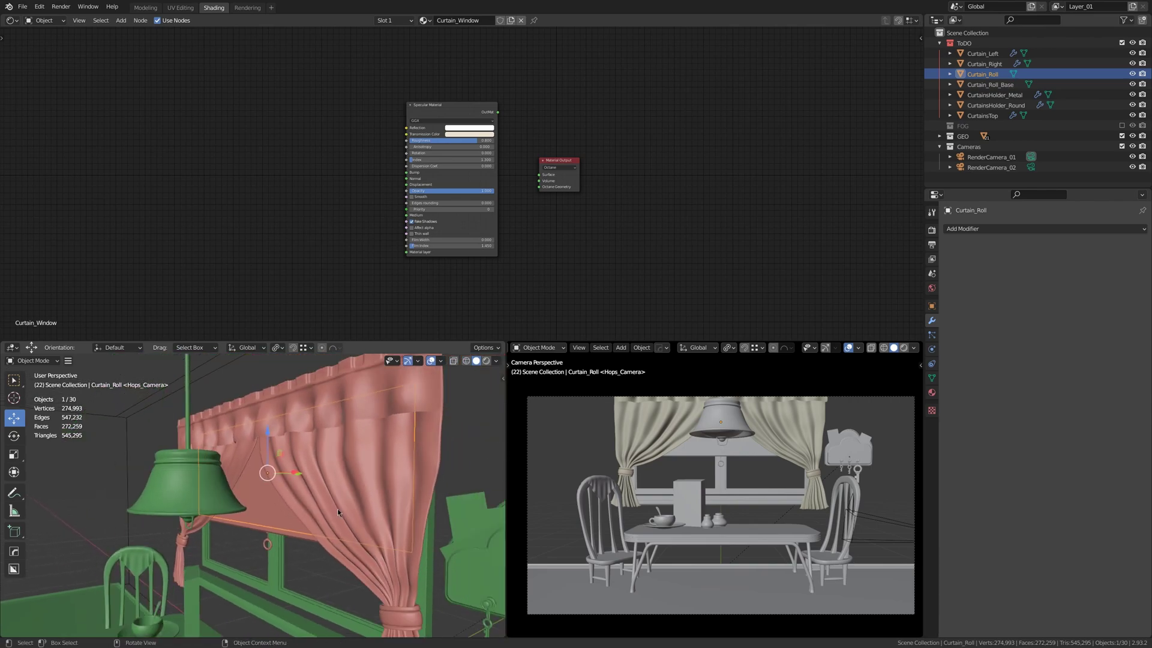
middle_click_drag(338, 509, 398, 541)
Select the round curtain holder ring and toggle its Subdivision viewport display
left_click(397, 542)
scroll(390, 539, "up", 2)
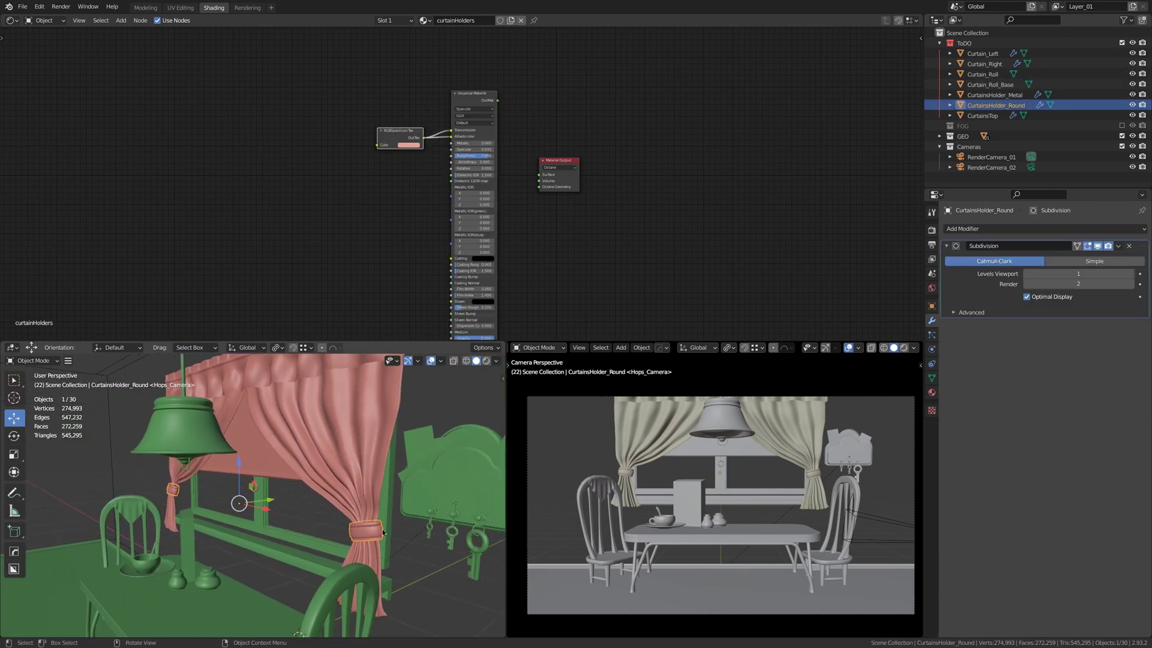
scroll(376, 533, "up", 2)
scroll(355, 527, "up", 2)
scroll(361, 524, "up", 1)
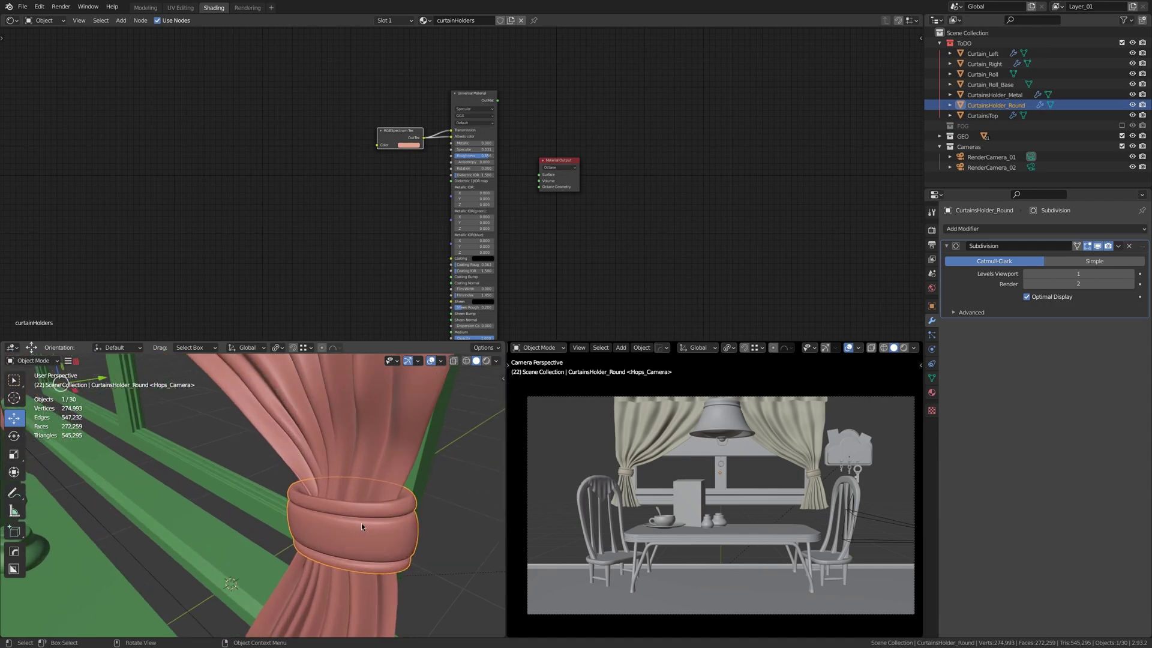
left_click(1099, 246)
left_click(1098, 246)
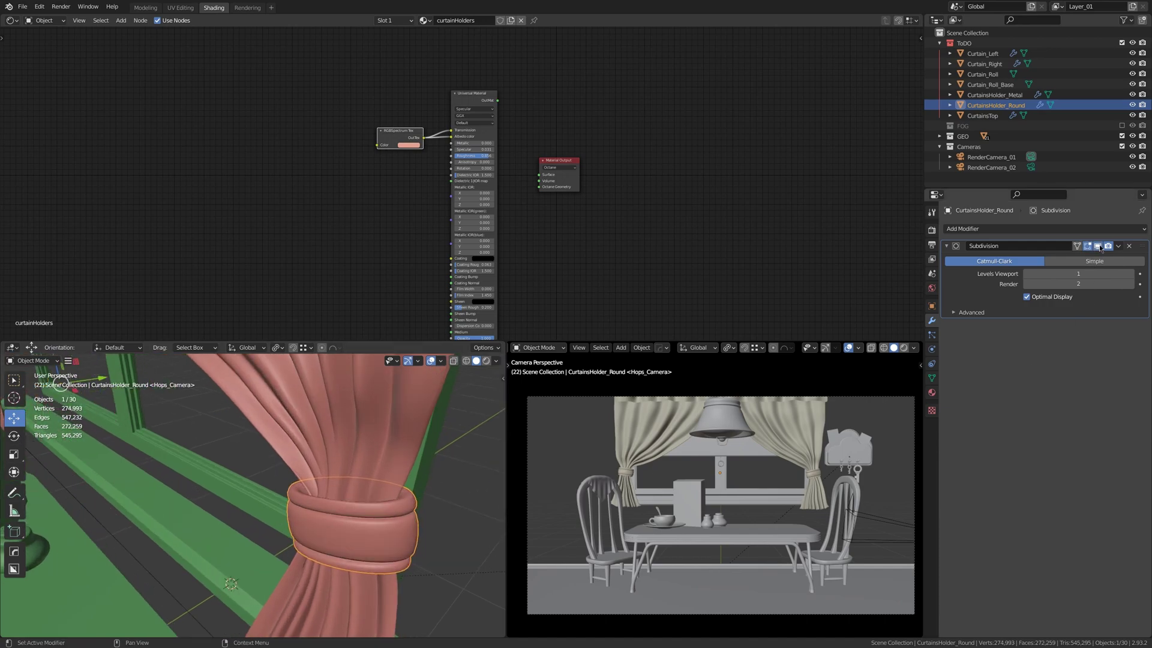
Deselect everything and orbit out to a high view over the whole room
mouse_move(283, 420)
middle_mouse_down()
mouse_move(419, 481)
mouse_move(437, 424)
mouse_move(396, 420)
middle_mouse_up()
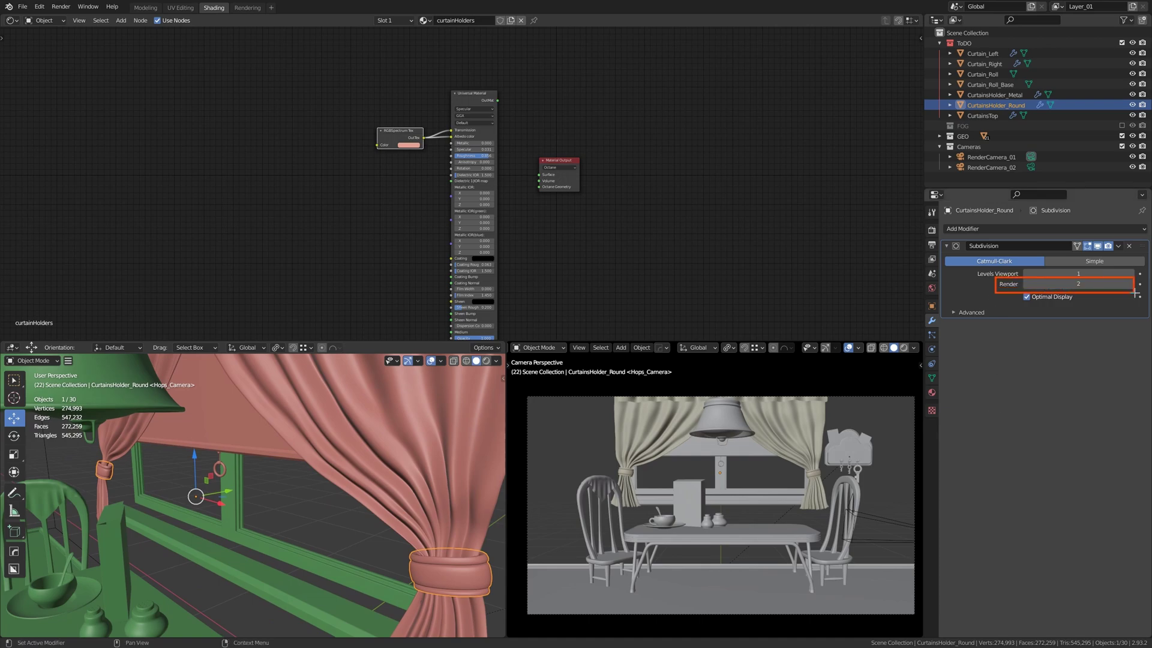
key("alt+a")
scroll(288, 462, "down", 3)
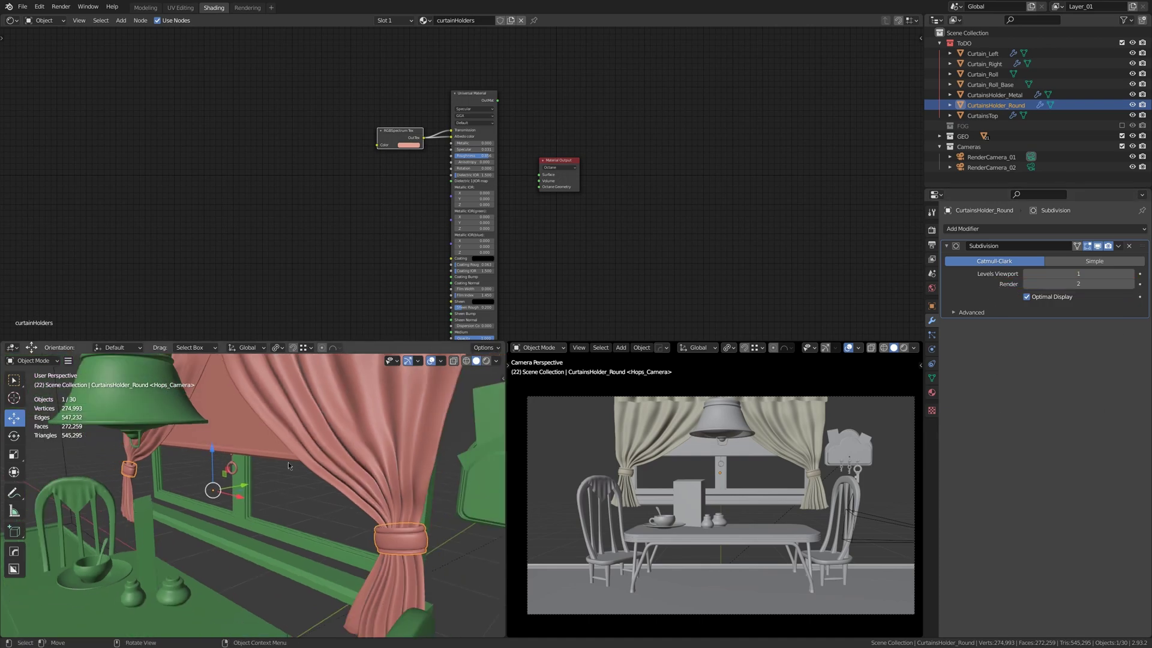
middle_click_drag(288, 463, 325, 451)
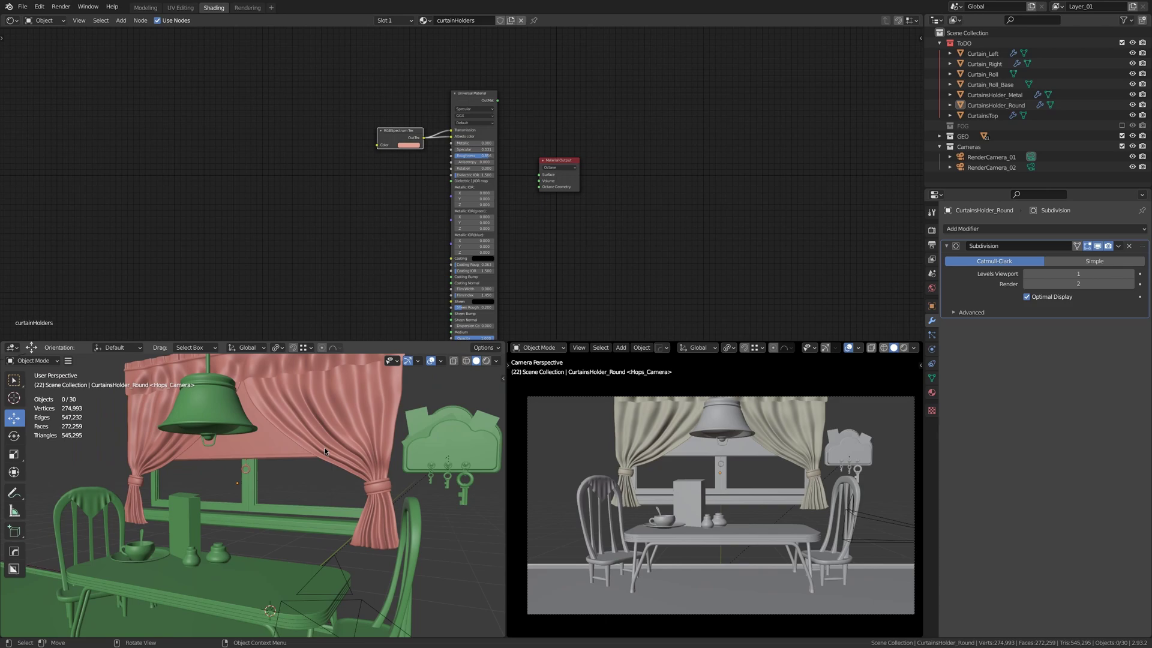
scroll(286, 482, "down", 3)
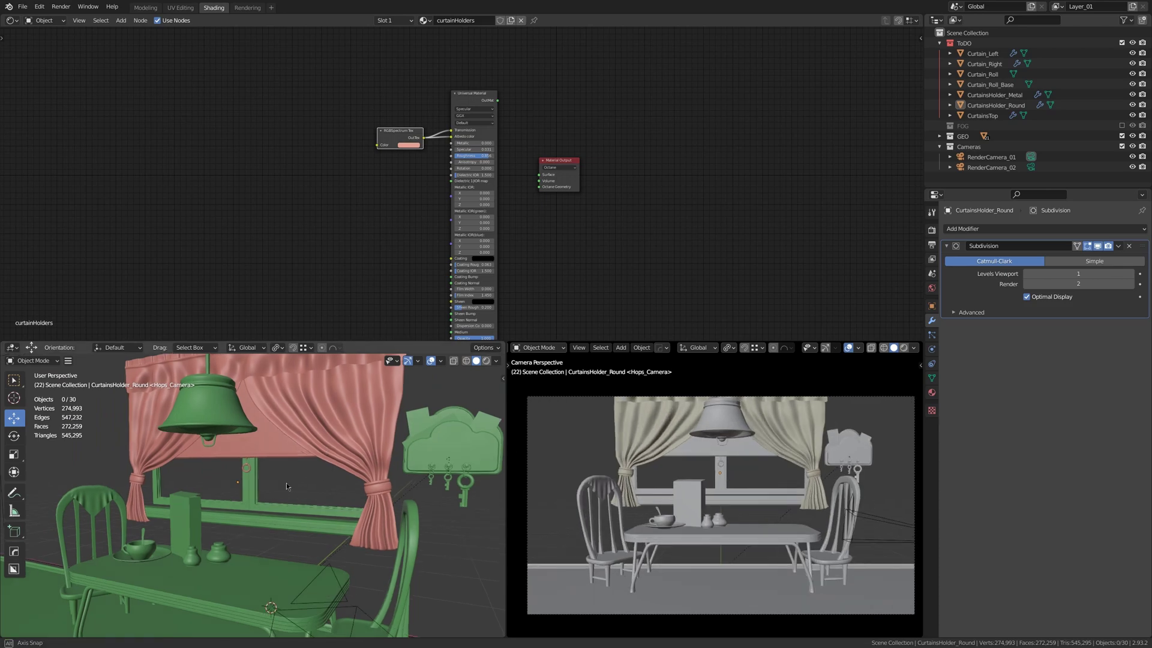
mouse_move(286, 482)
middle_mouse_down()
mouse_move(243, 510)
mouse_move(197, 472)
mouse_move(207, 505)
mouse_move(182, 522)
middle_mouse_up()
Select RenderCamera_01 and show its location and rotation values and lock icons in the side panel
left_click(180, 519)
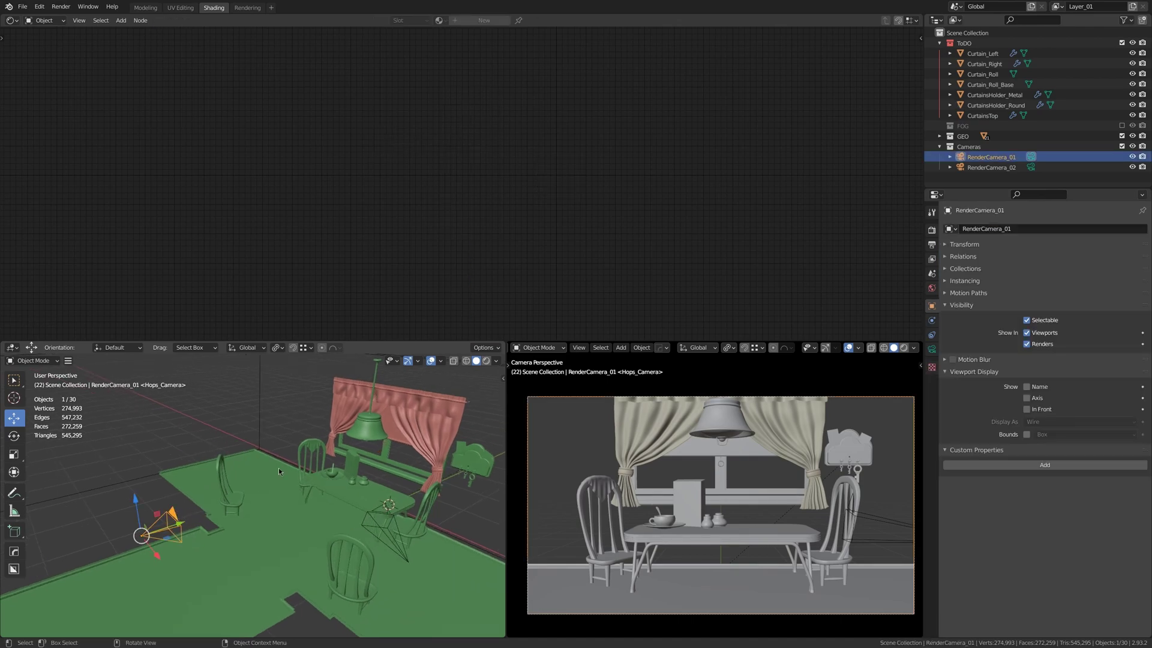
key("n")
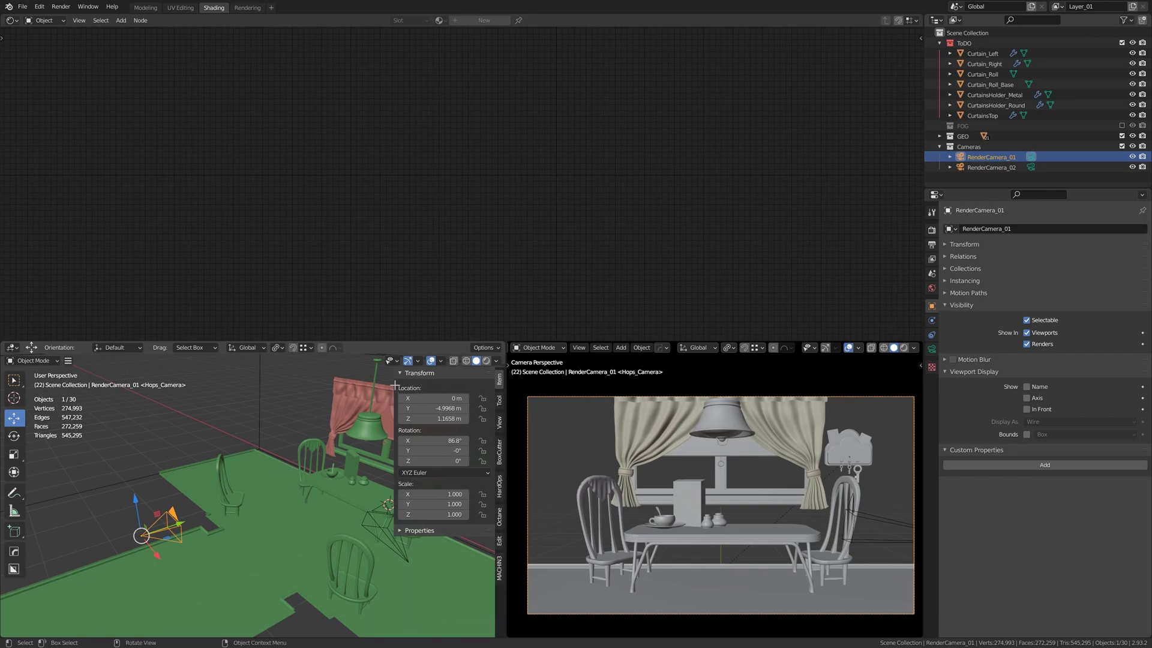
left_click_drag(395, 386, 492, 427)
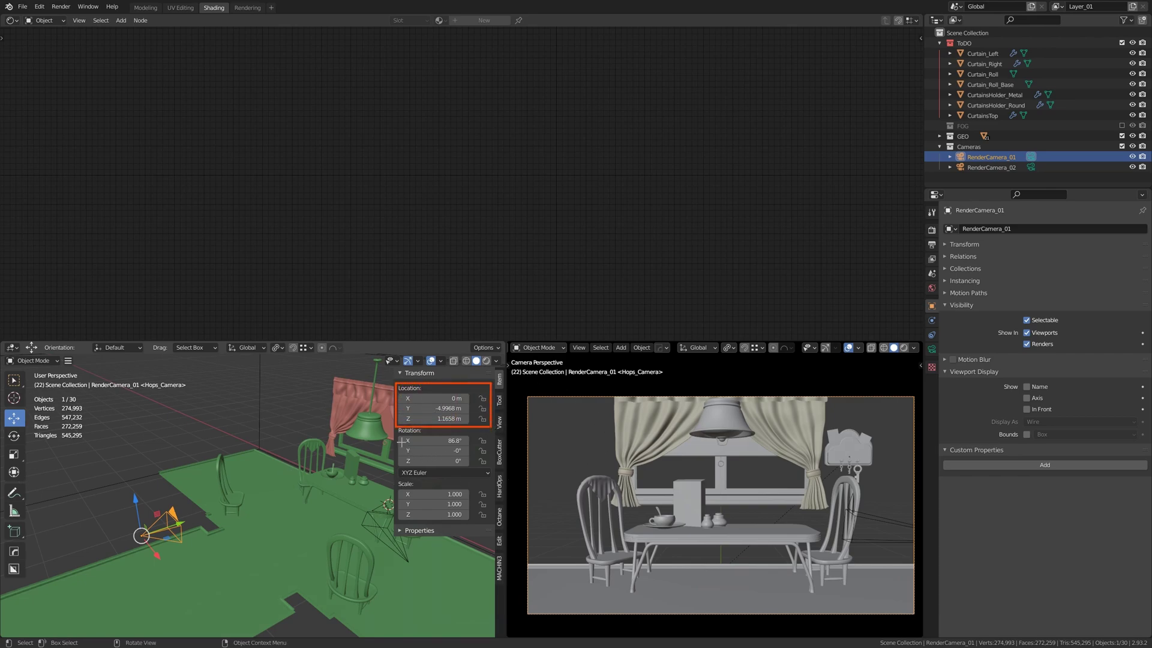
left_click_drag(396, 429, 492, 469)
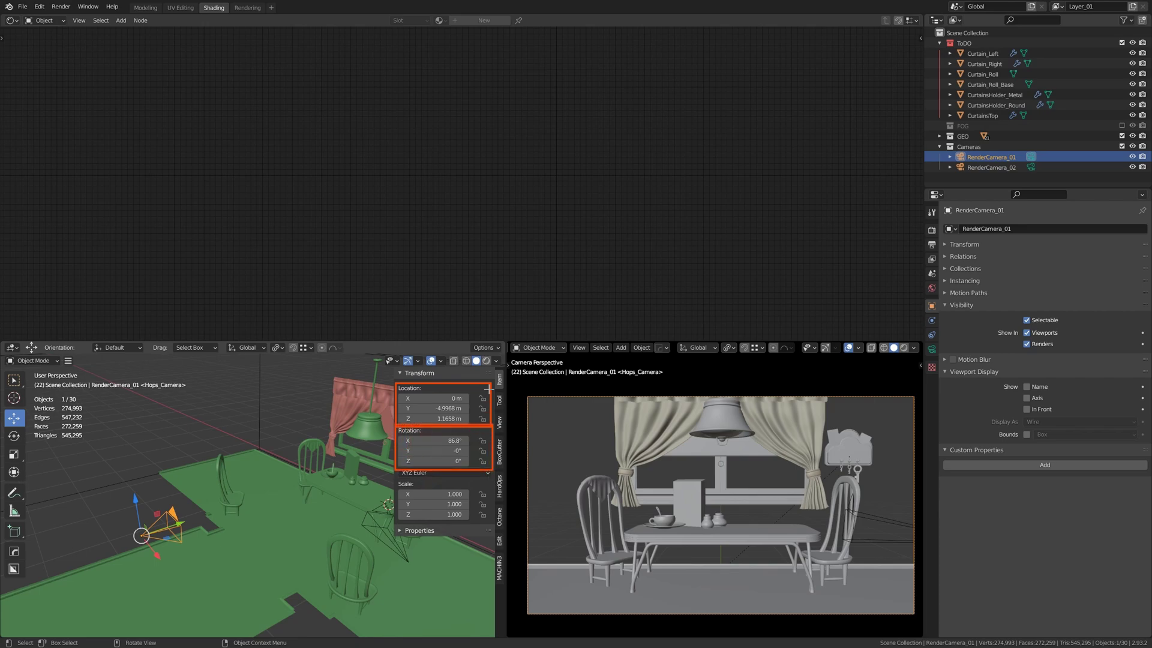
mouse_move(473, 391)
left_mouse_down()
mouse_move(491, 423)
mouse_move(490, 467)
left_mouse_up()
key("Escape")
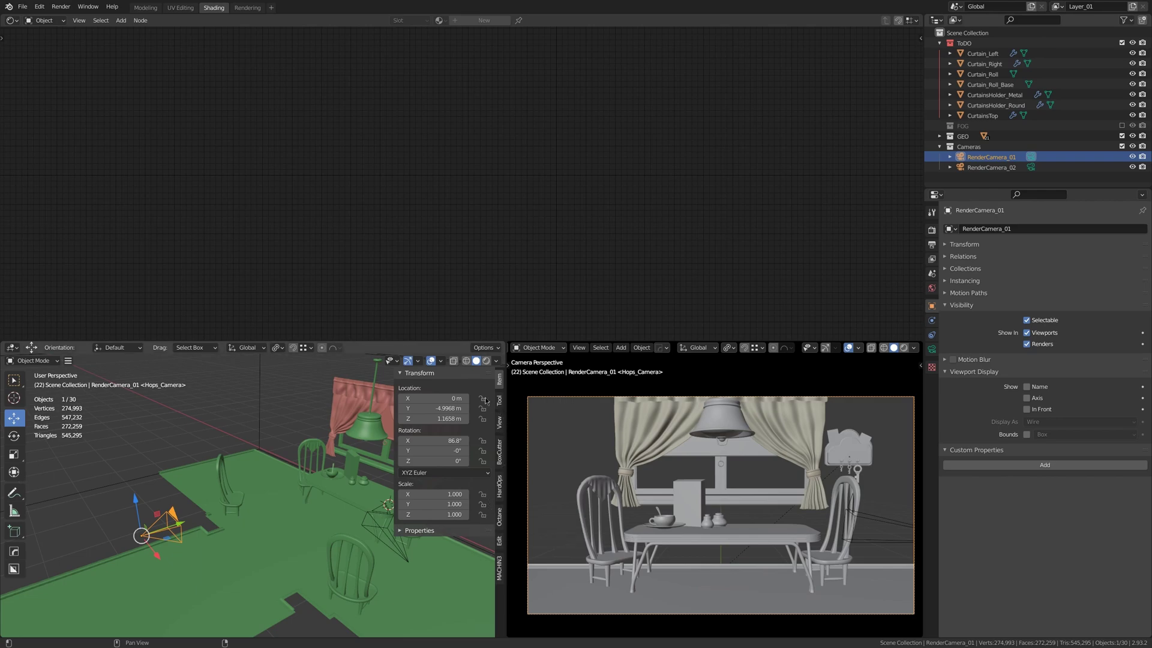
Lock RenderCamera_01's location and rotation on X, Y and Z, then test that it won't move
left_click_drag(483, 398, 485, 420)
left_click_drag(482, 441, 483, 461)
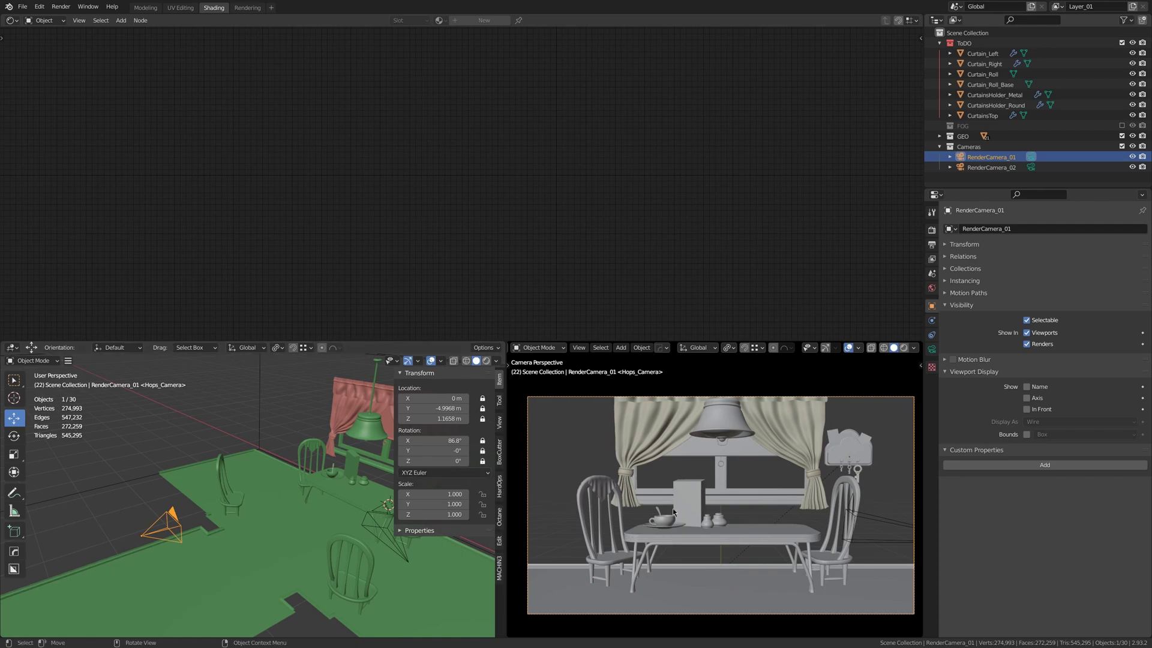
key("g")
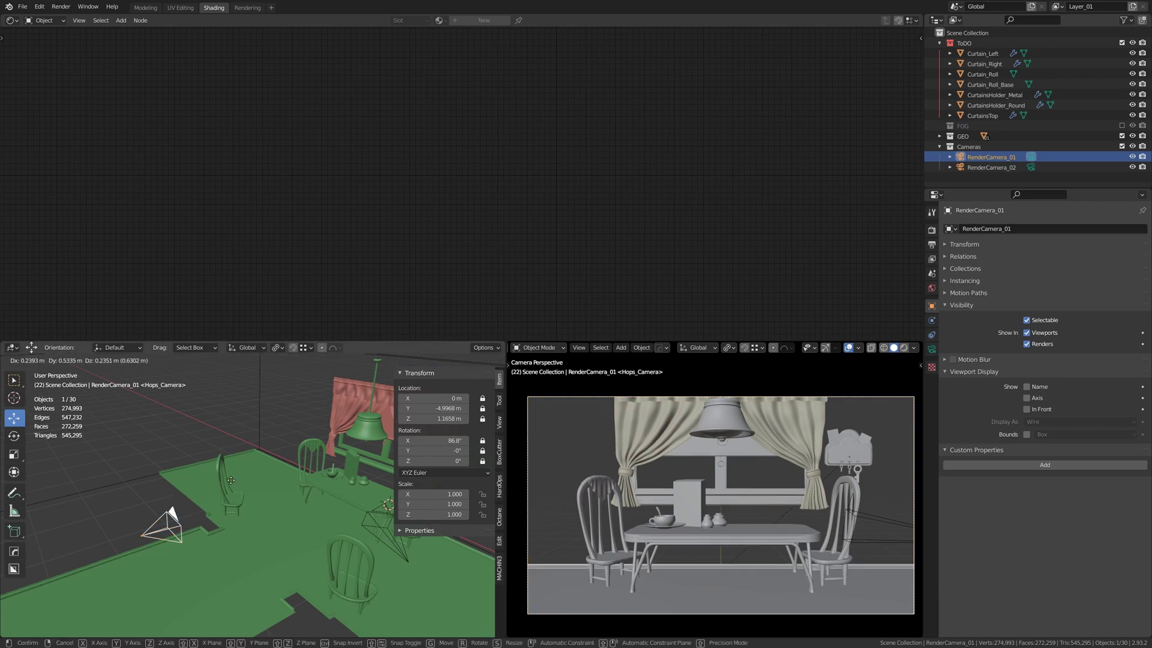
left_click(180, 493)
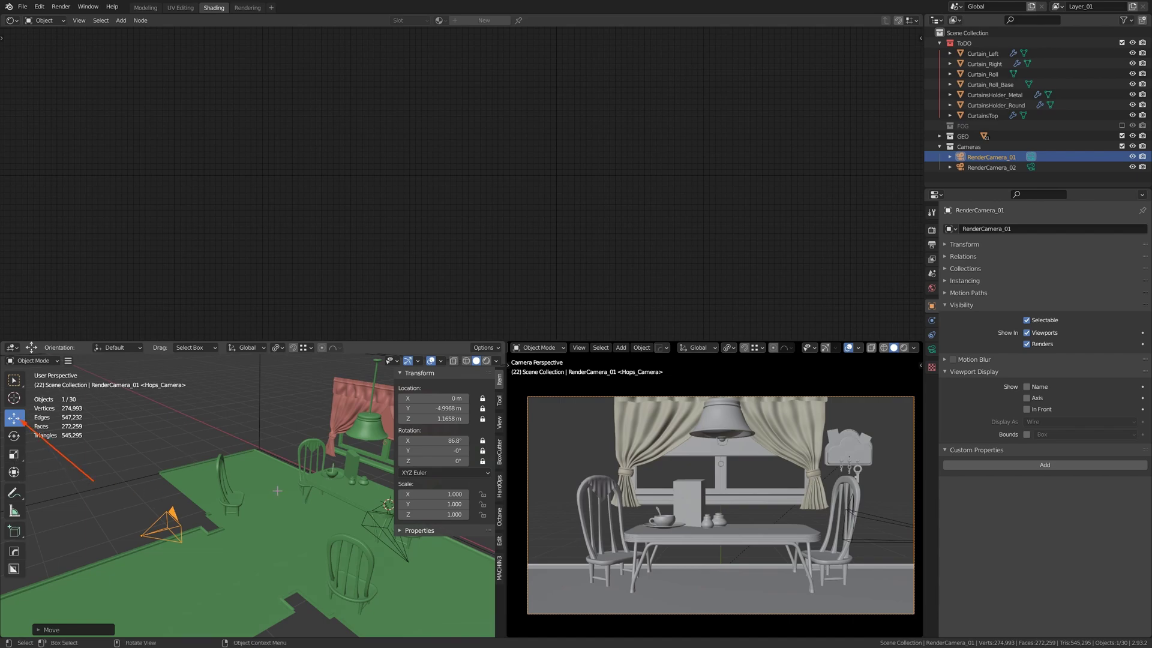
Confirm the locked camera also stays fixed from the camera view, and mark the locks
key("g")
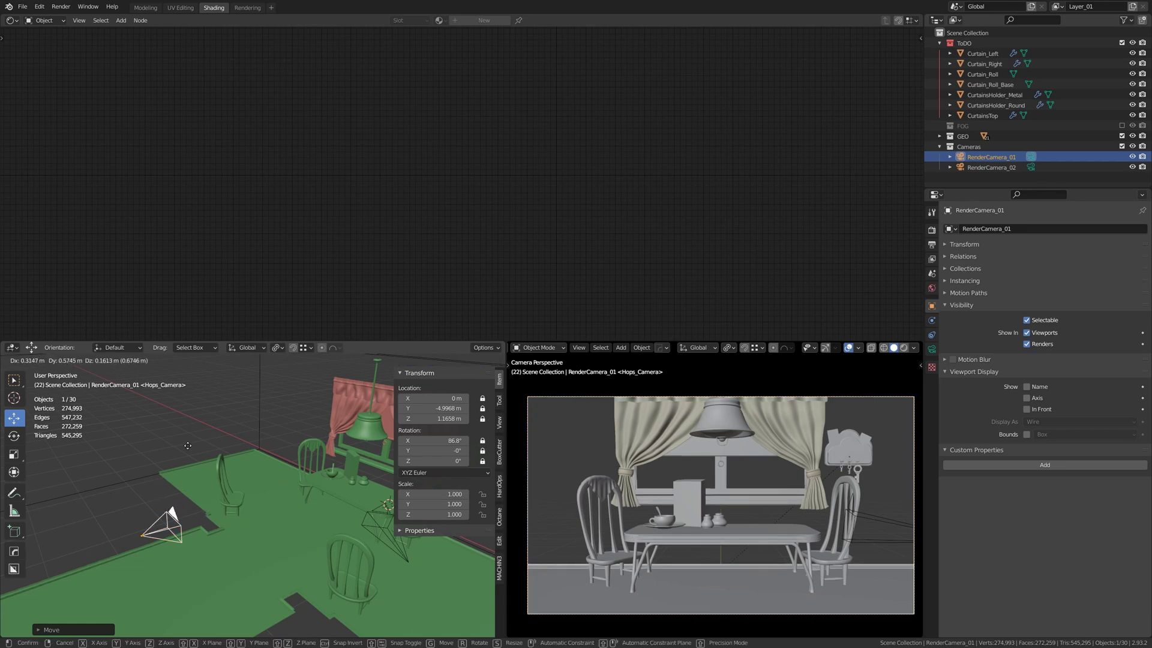
key("Escape")
key("g")
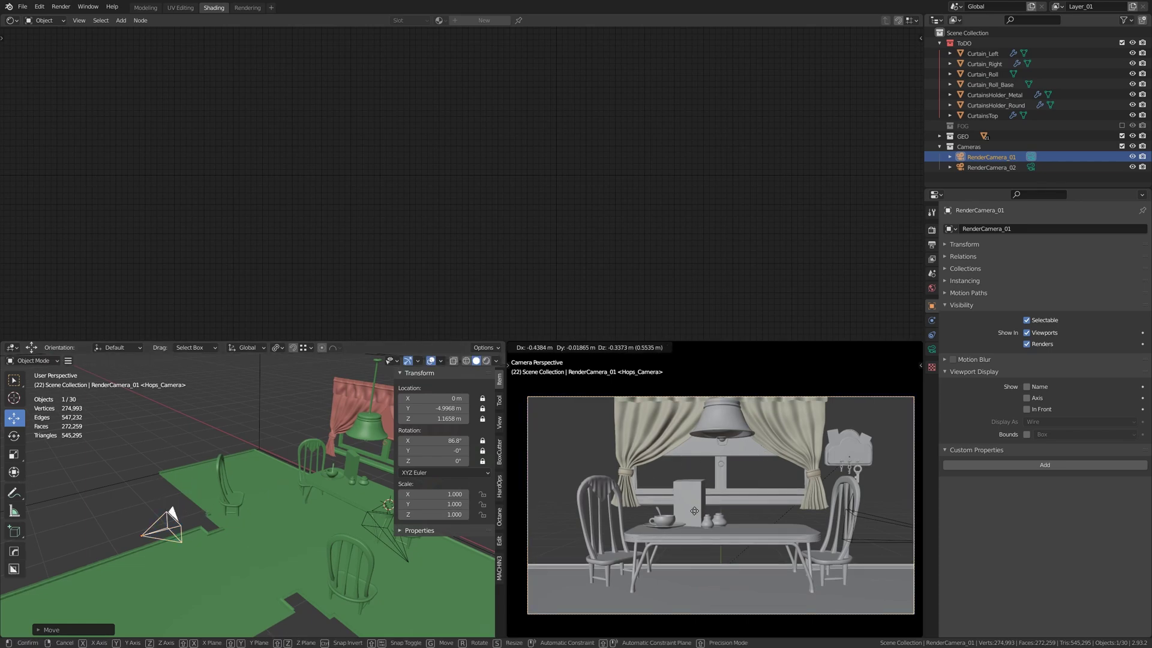
left_click(694, 511)
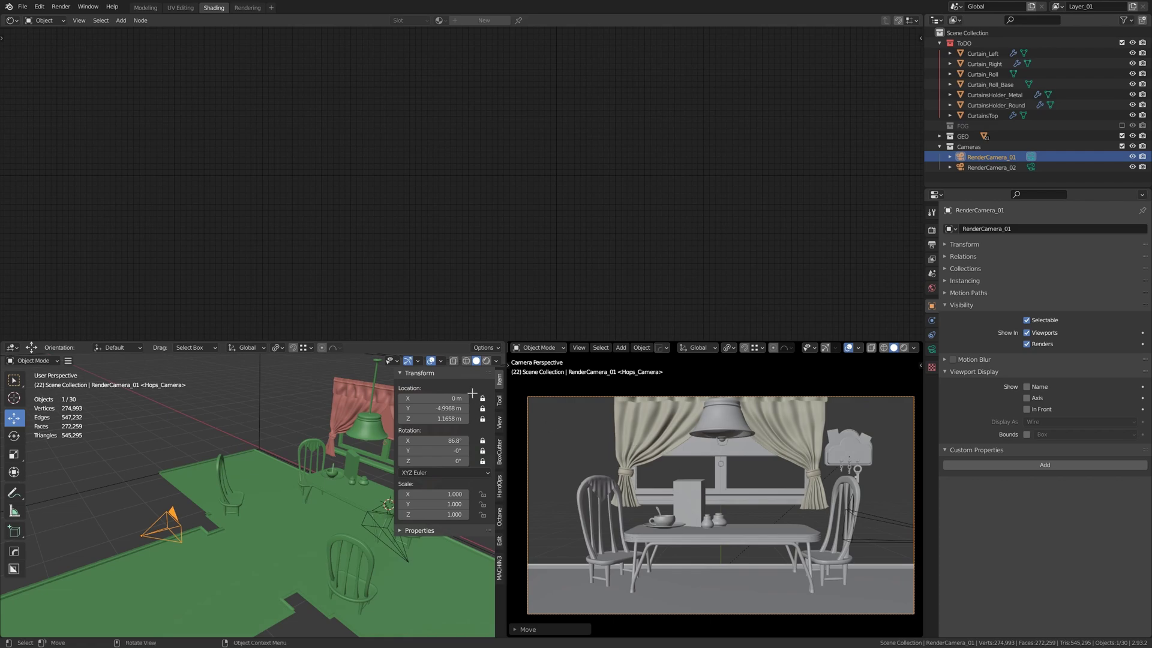
left_click_drag(472, 394, 492, 470)
left_click_drag(497, 431, 520, 434)
left_click(521, 444)
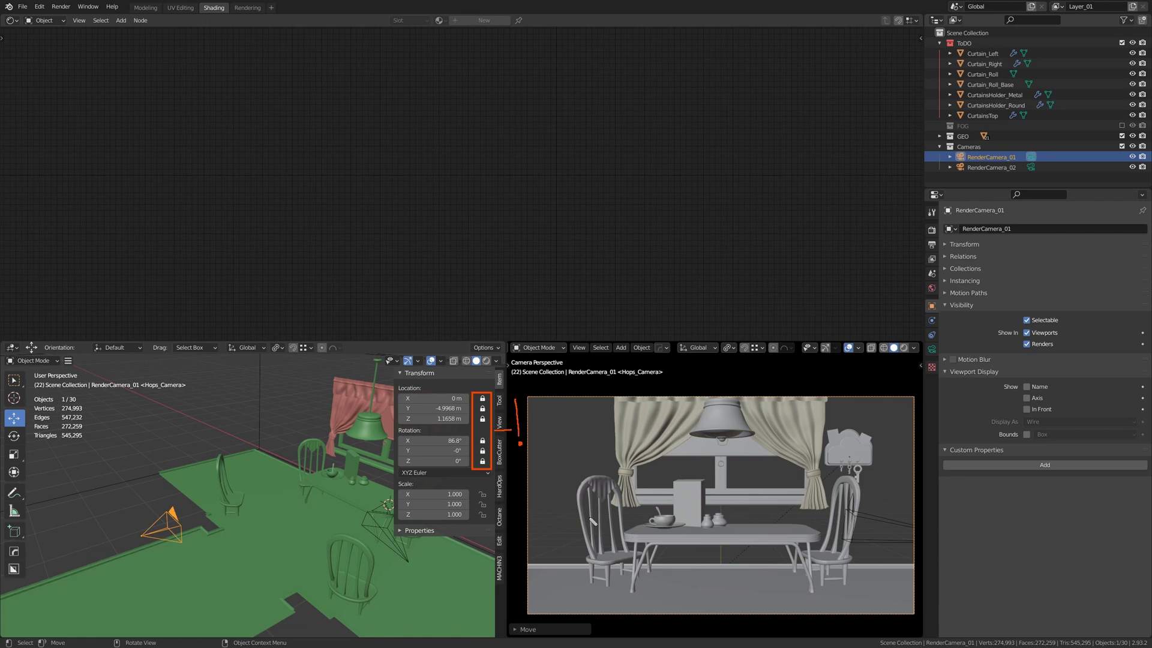
key("Escape")
Render the camera view live in Octane, deselect the camera, and show the Octane kernel settings
left_click(904, 347)
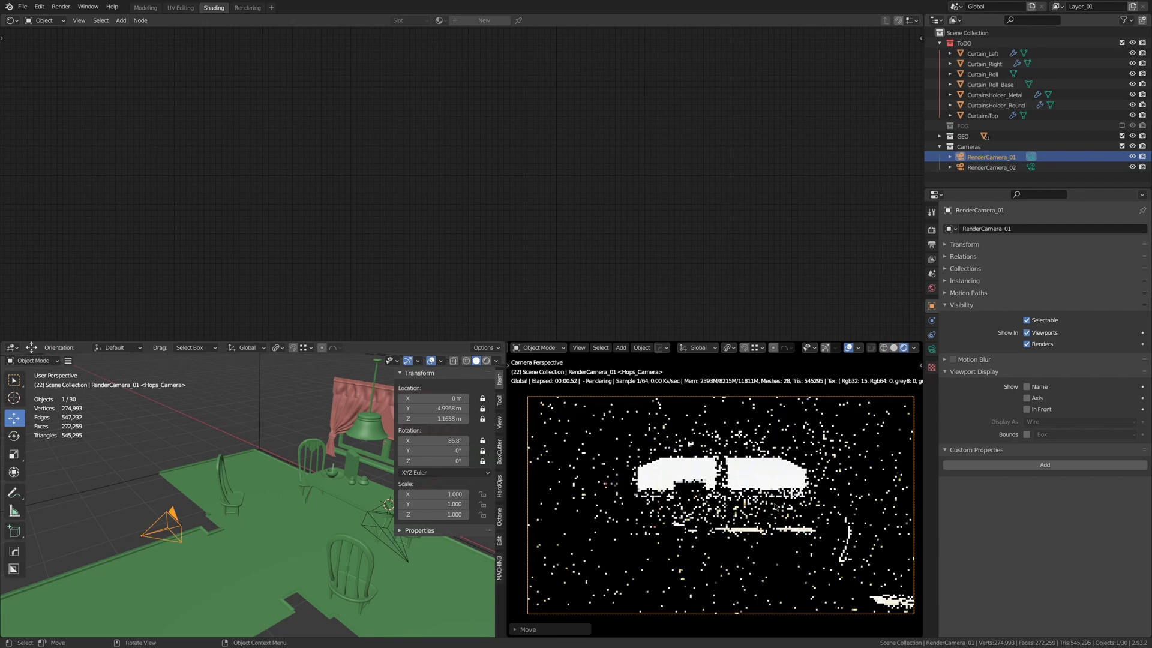
left_click(759, 480)
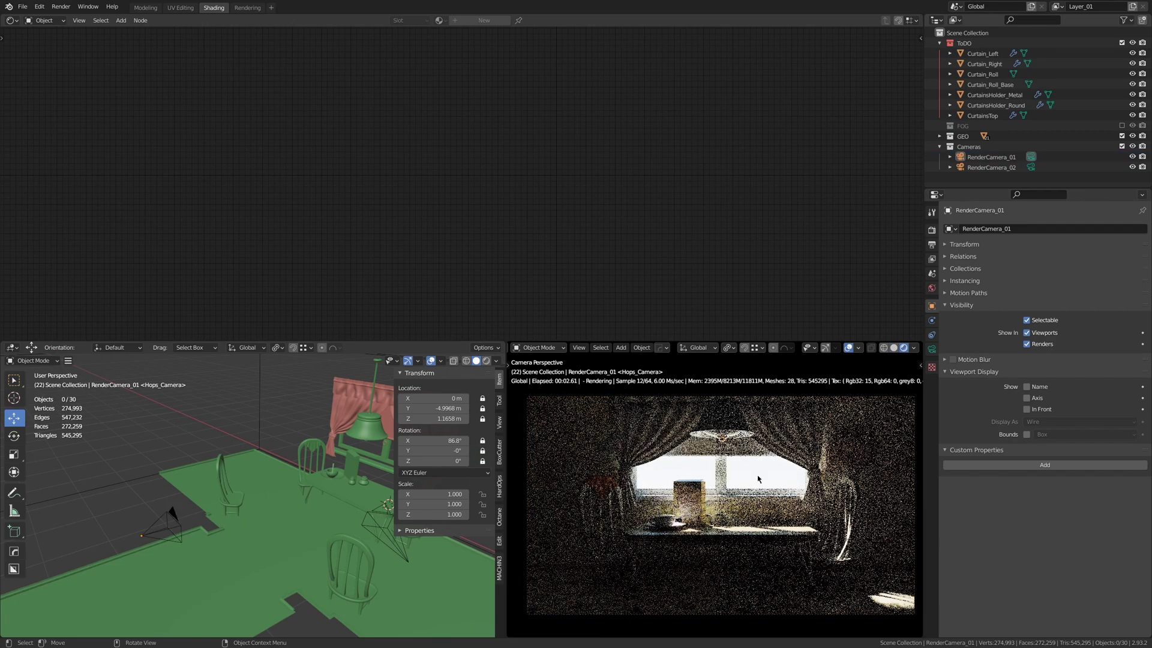
left_click(933, 230)
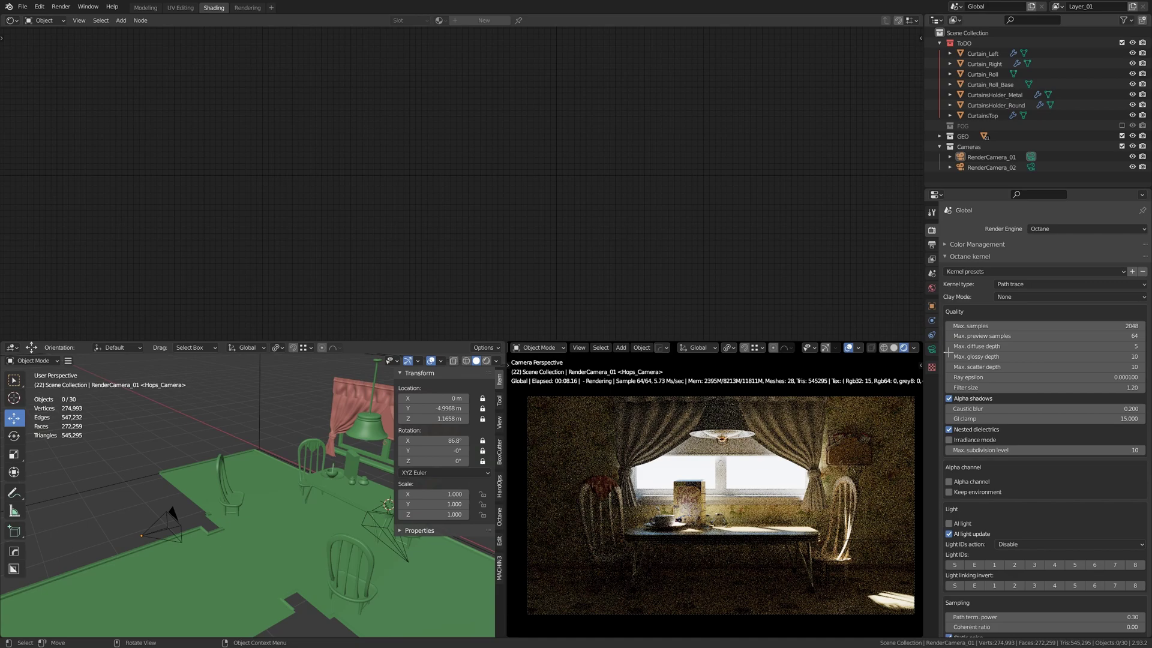
Point out the Max. glossy depth setting, then orbit the scene view and hide its side panel
left_click_drag(946, 352, 1147, 363)
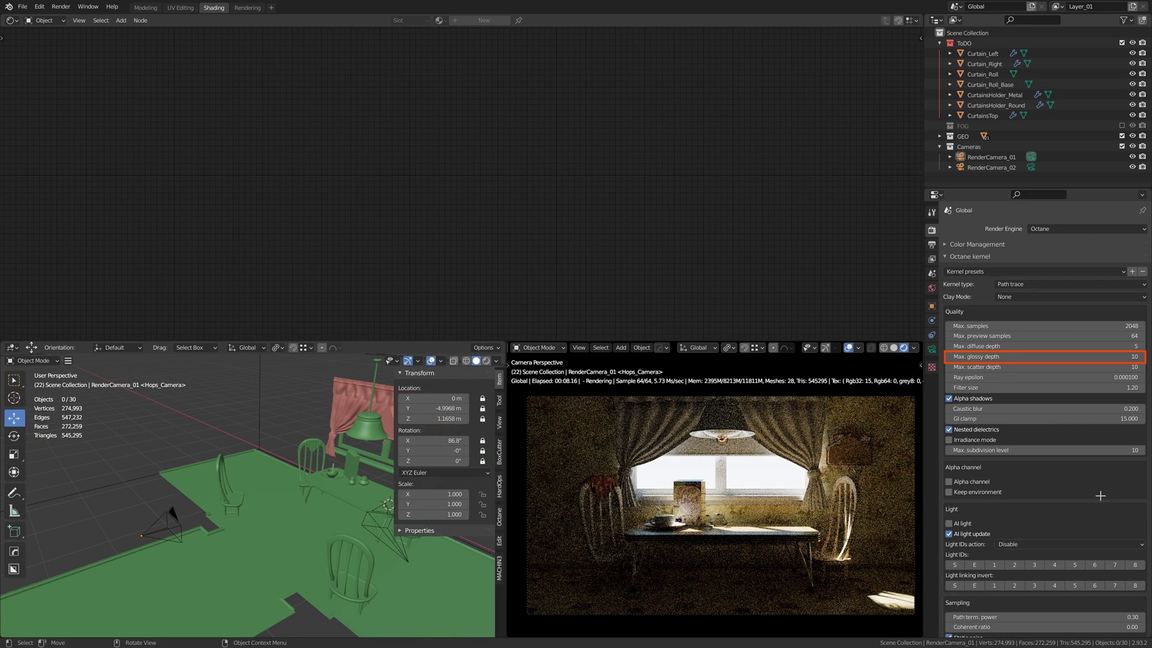
key("Escape")
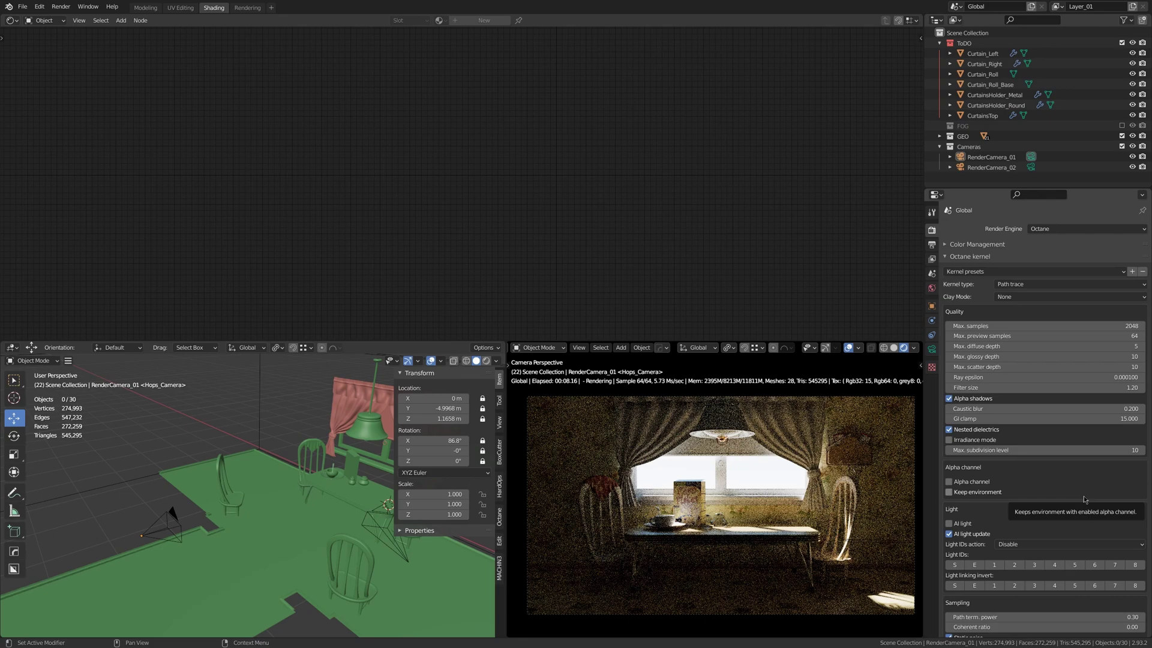
middle_click_drag(312, 496, 351, 484)
key("n")
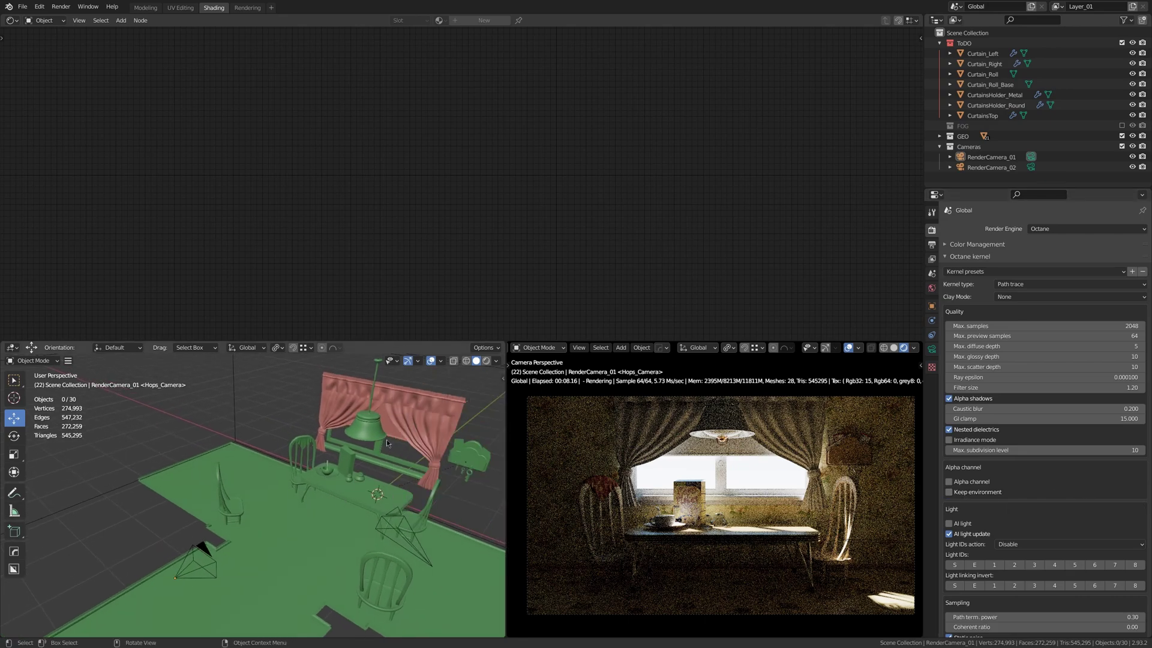
scroll(387, 439, "up", 4)
Zoom in on the curtain and lamp and select Curtain_Roll to show its Curtain_Window material
mouse_move(380, 439)
middle_mouse_down()
mouse_move(441, 416)
mouse_move(412, 496)
middle_mouse_up()
scroll(388, 492, "up", 3)
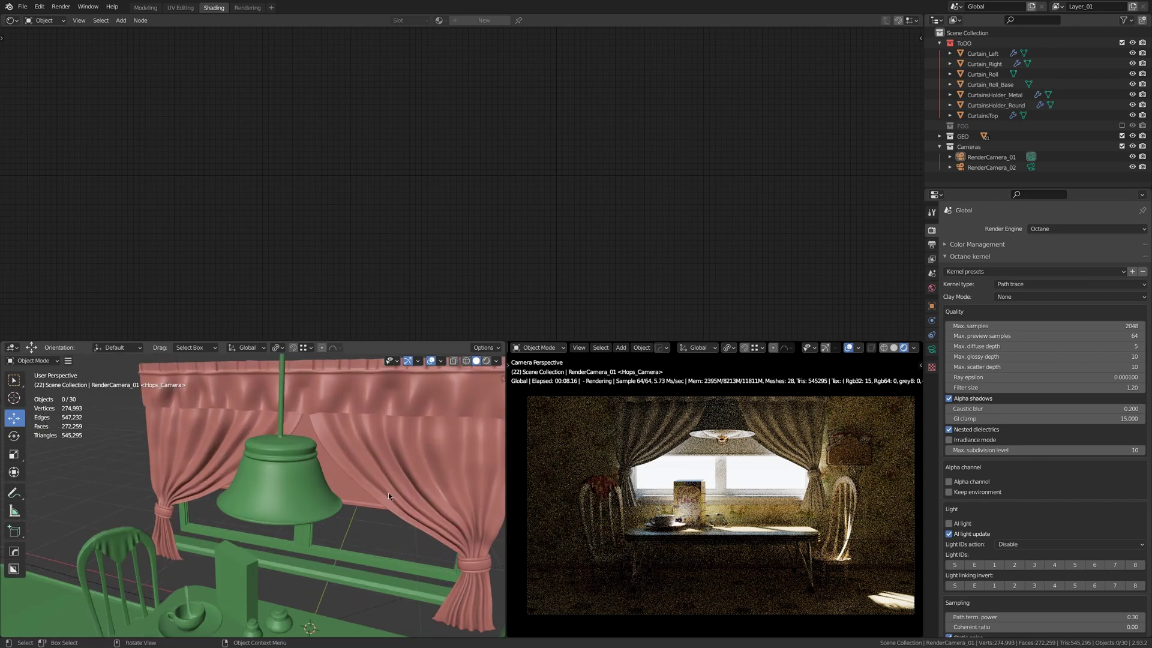
scroll(384, 524, "up", 3)
mouse_move(375, 537)
middle_mouse_down()
mouse_move(359, 494)
mouse_move(368, 509)
middle_mouse_up()
mouse_move(354, 528)
middle_mouse_down()
mouse_move(337, 523)
mouse_move(348, 511)
middle_mouse_up()
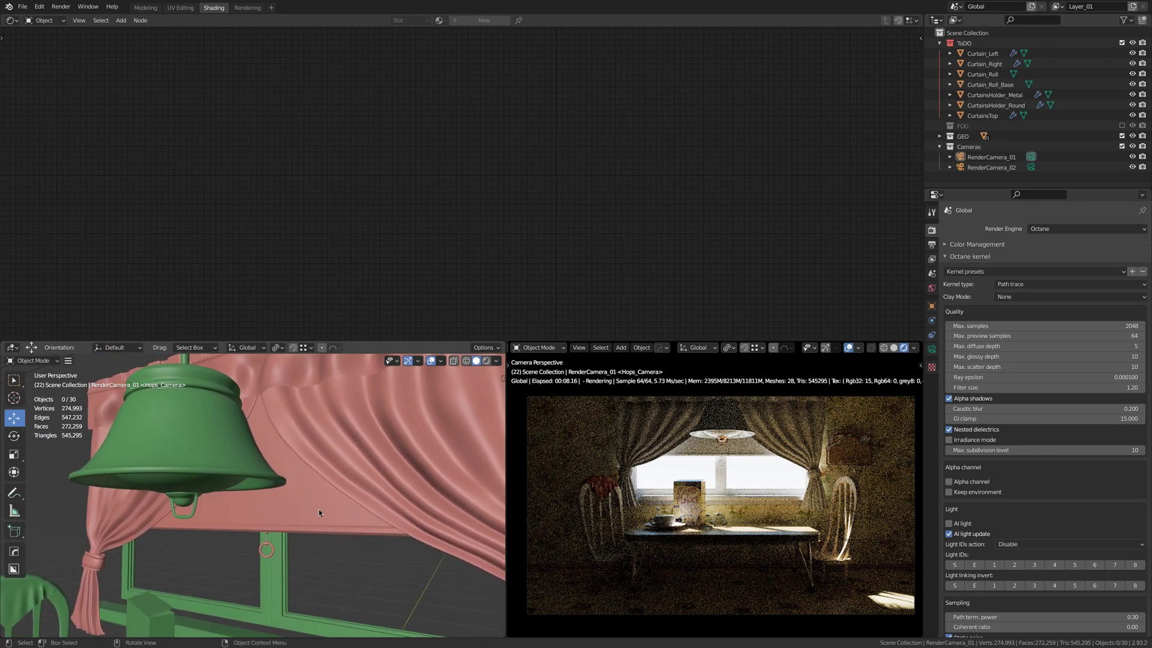
left_click(319, 509)
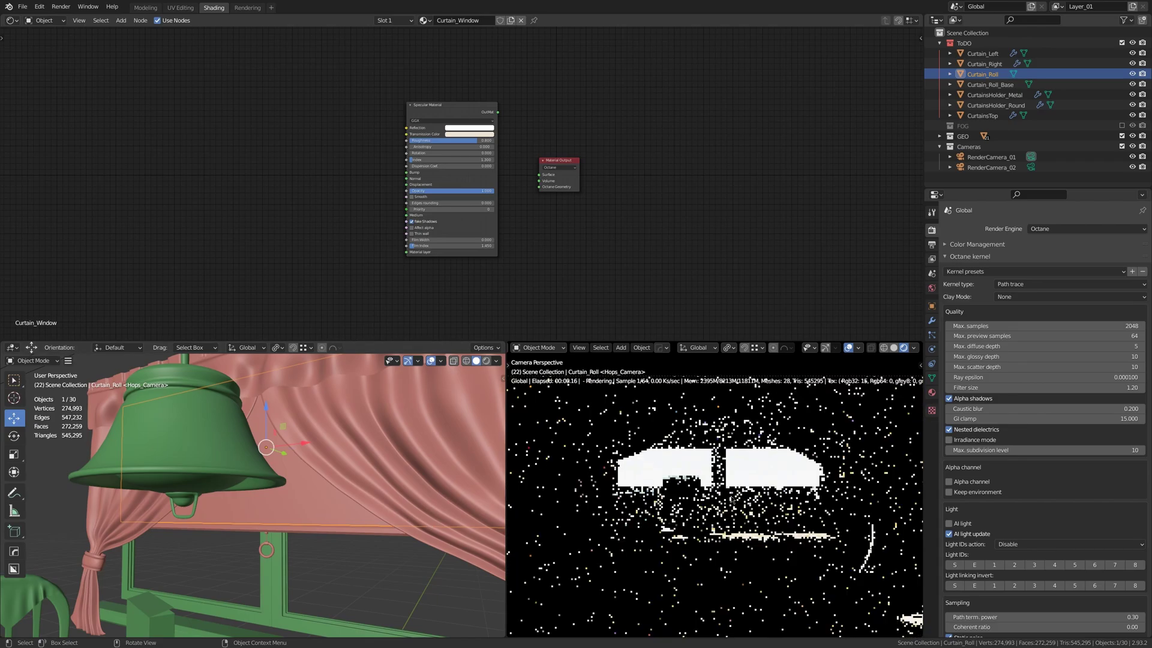
Show Curtain_Roll's object settings and highlight its camera and shadow visibility options
middle_click_drag(714, 432, 716, 489, "shift")
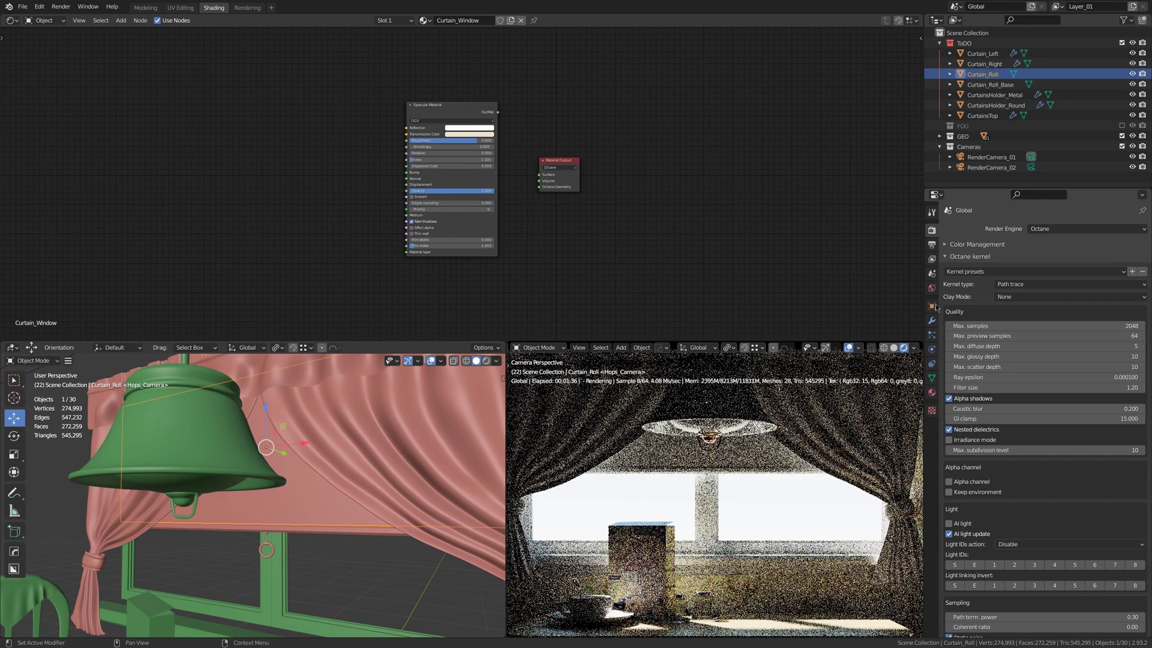
left_click(932, 306)
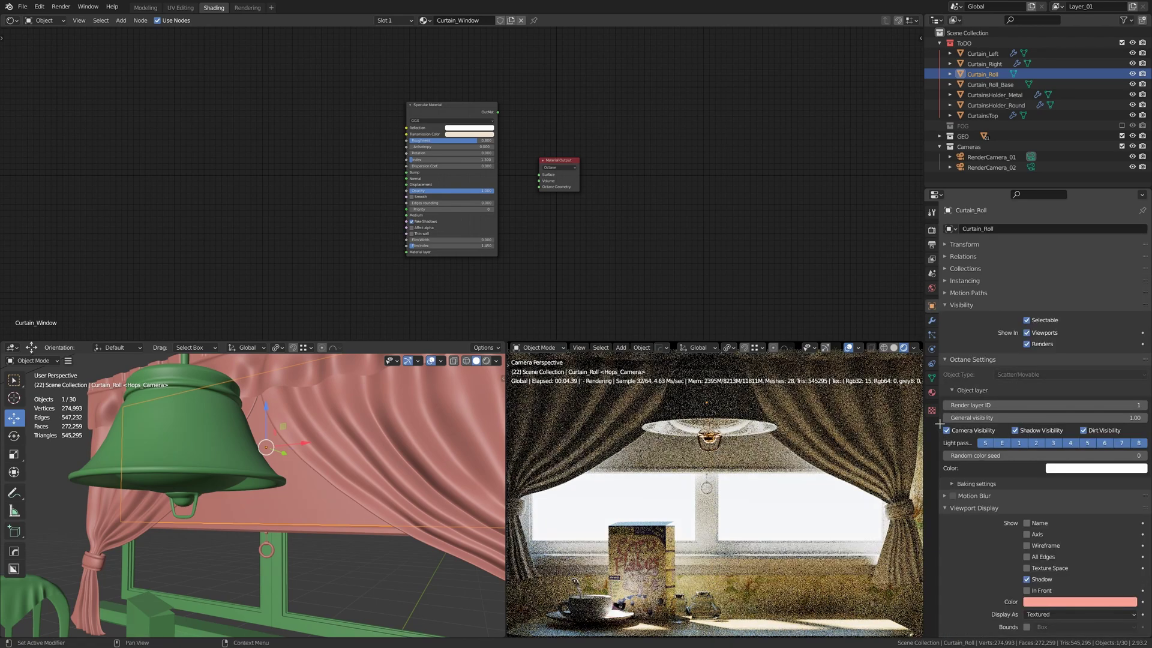
left_click_drag(940, 423, 1067, 437)
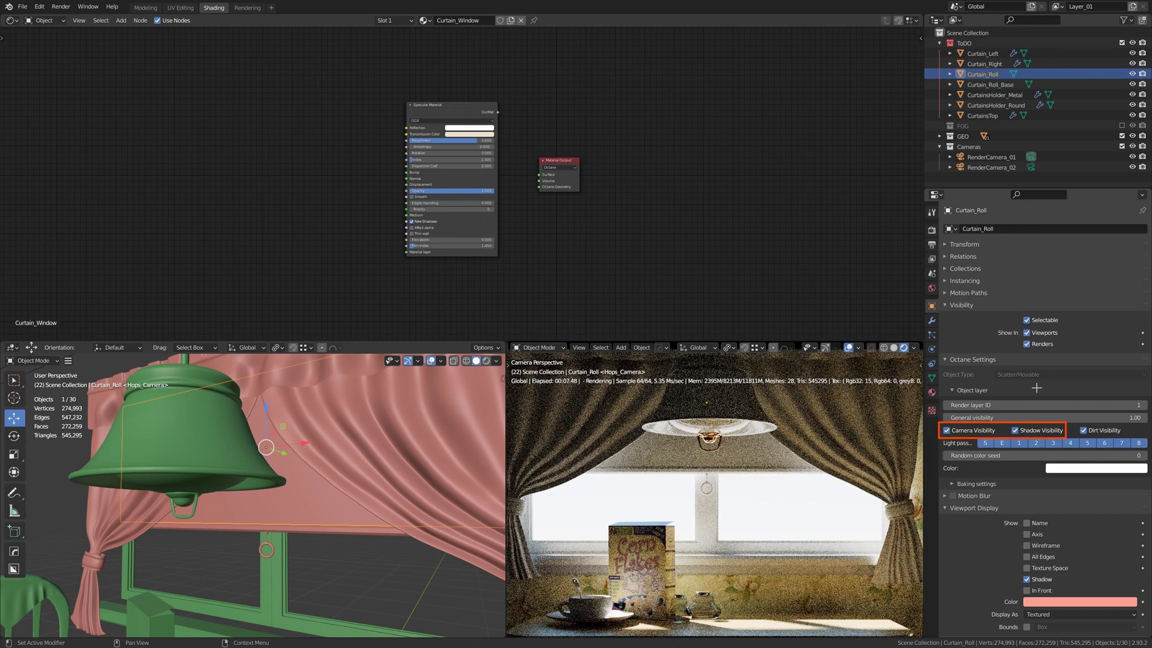
left_click_drag(1048, 356, 973, 427)
left_click_drag(1088, 359, 1054, 413)
Orbit the Octane render out of camera view and turn on see-through display
key("Escape")
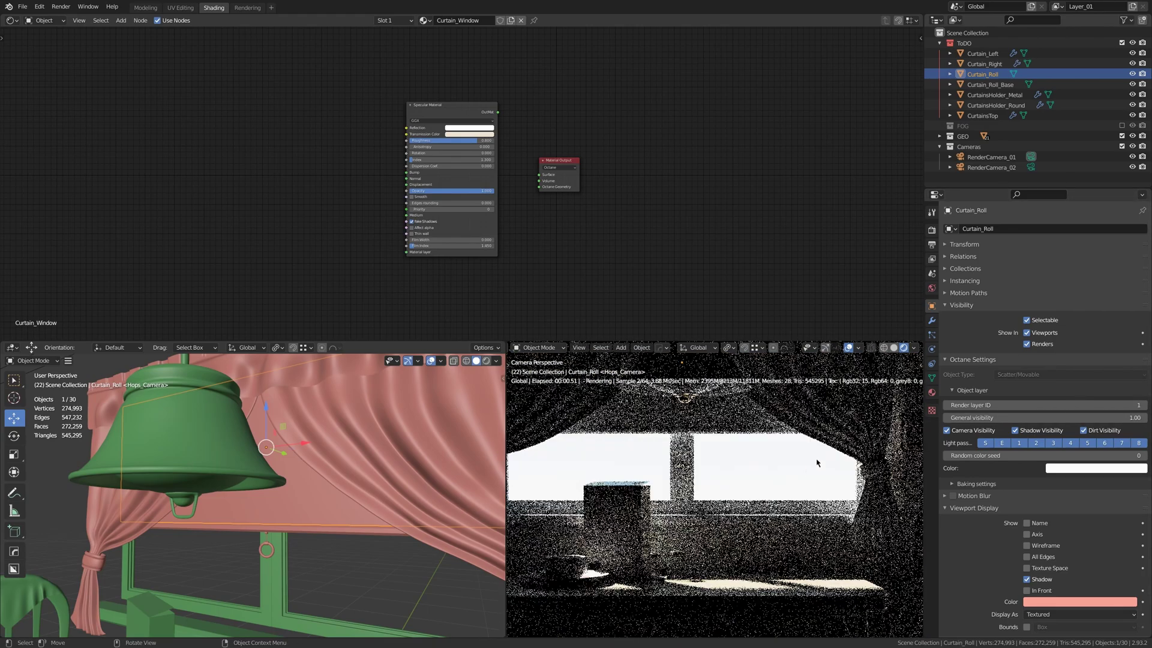
mouse_move(817, 463)
middle_mouse_down()
mouse_move(799, 456)
mouse_move(787, 498)
mouse_move(291, 484)
middle_mouse_up()
key("alt+z")
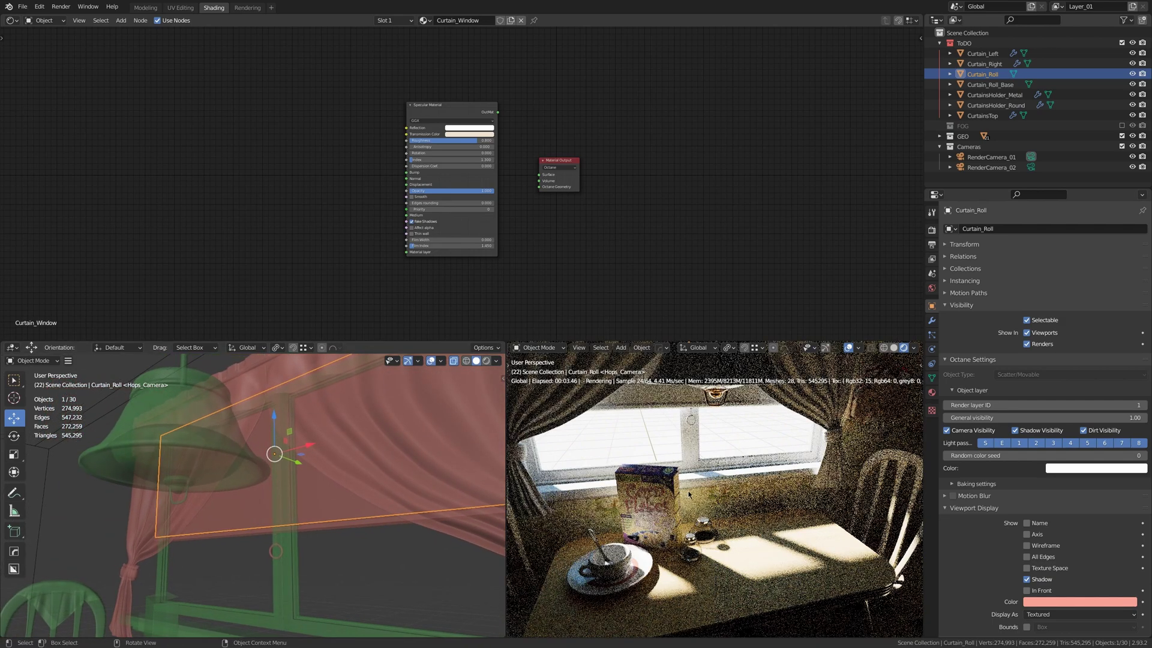
Hide Curtain_Roll from the camera and mark the changed window top and lit floor
left_click(947, 431)
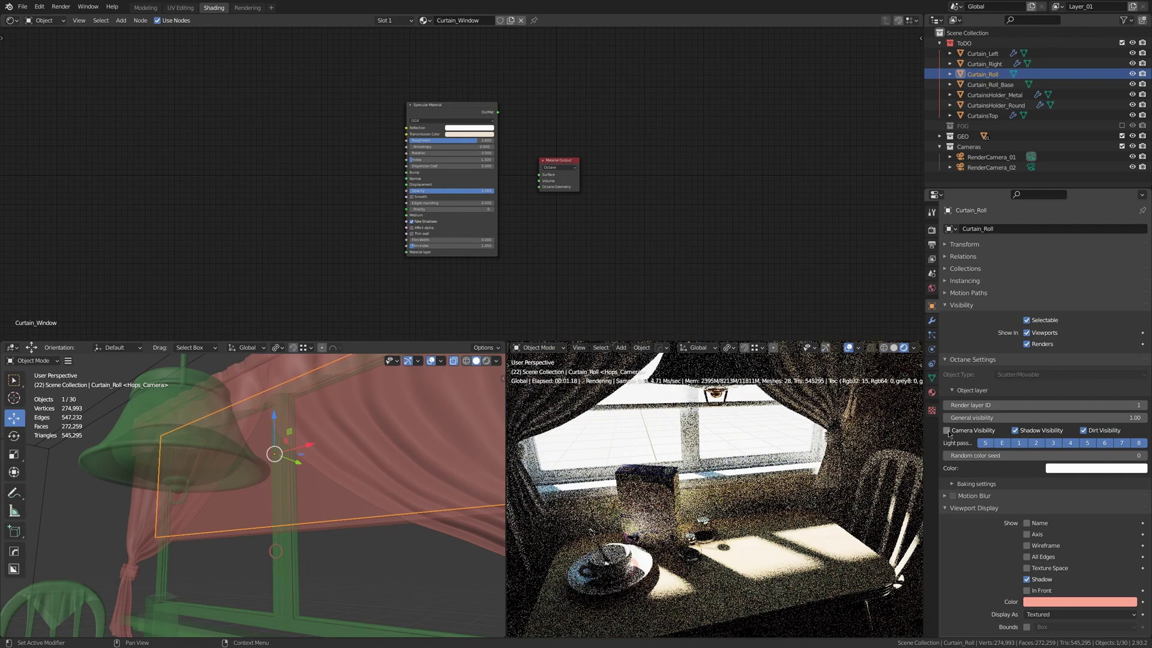
middle_click_drag(712, 444, 733, 448)
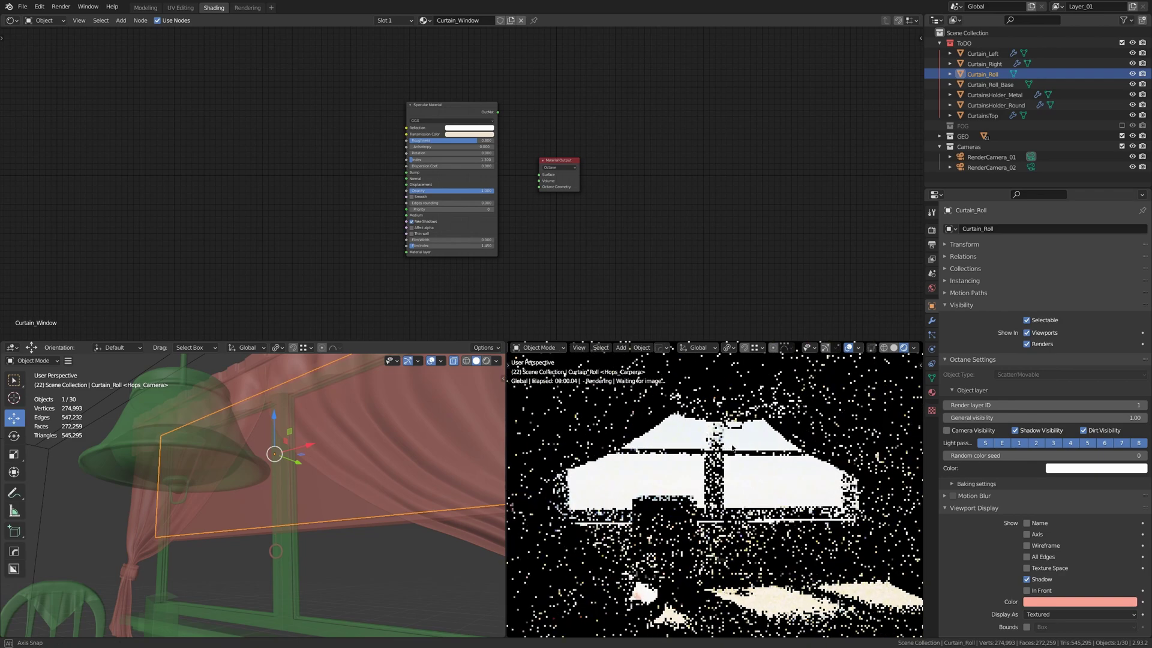
key("ctrl+b")
left_click_drag(599, 388, 826, 462)
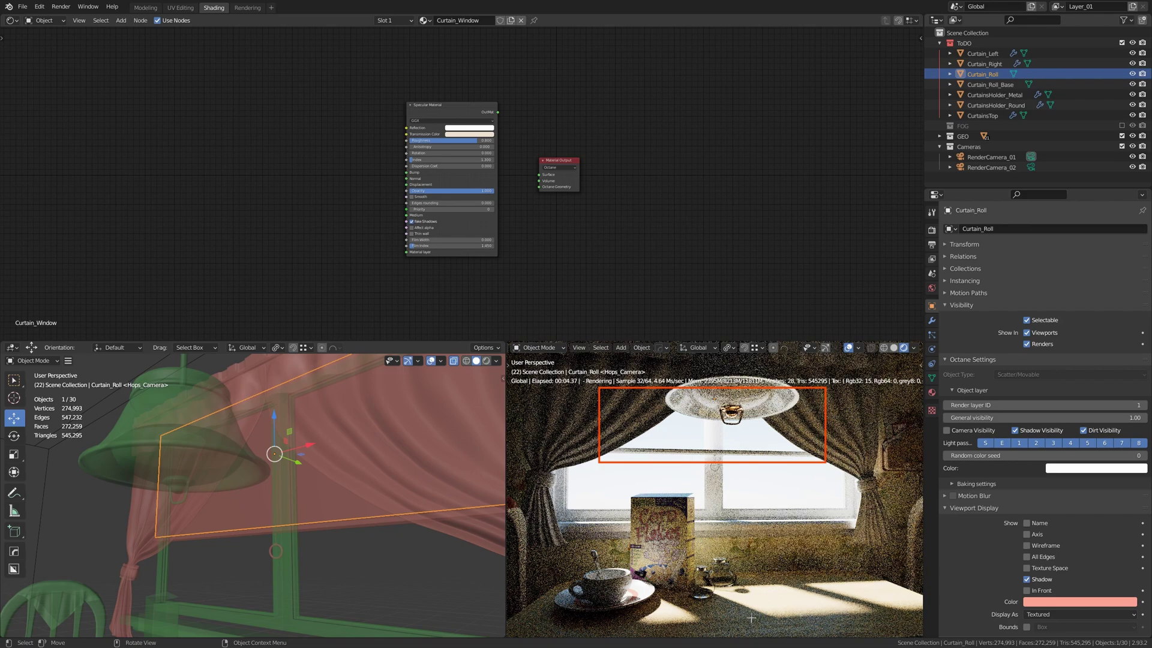
left_click_drag(715, 601, 884, 636)
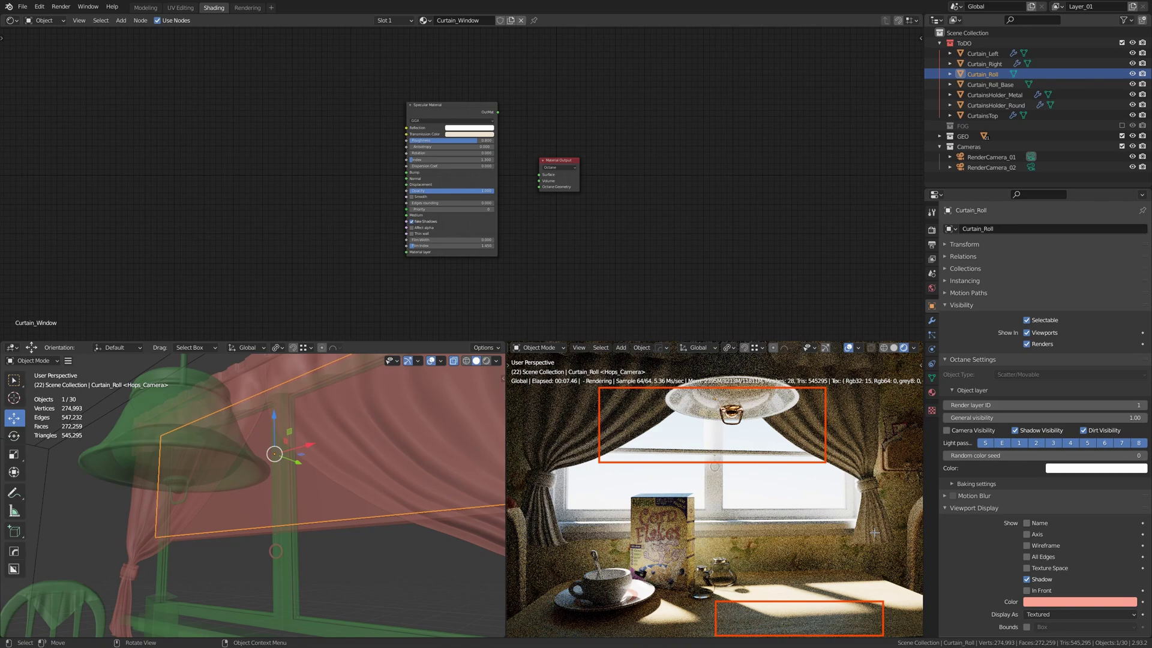
left_click_drag(939, 430, 761, 436)
left_click_drag(1008, 431, 825, 611)
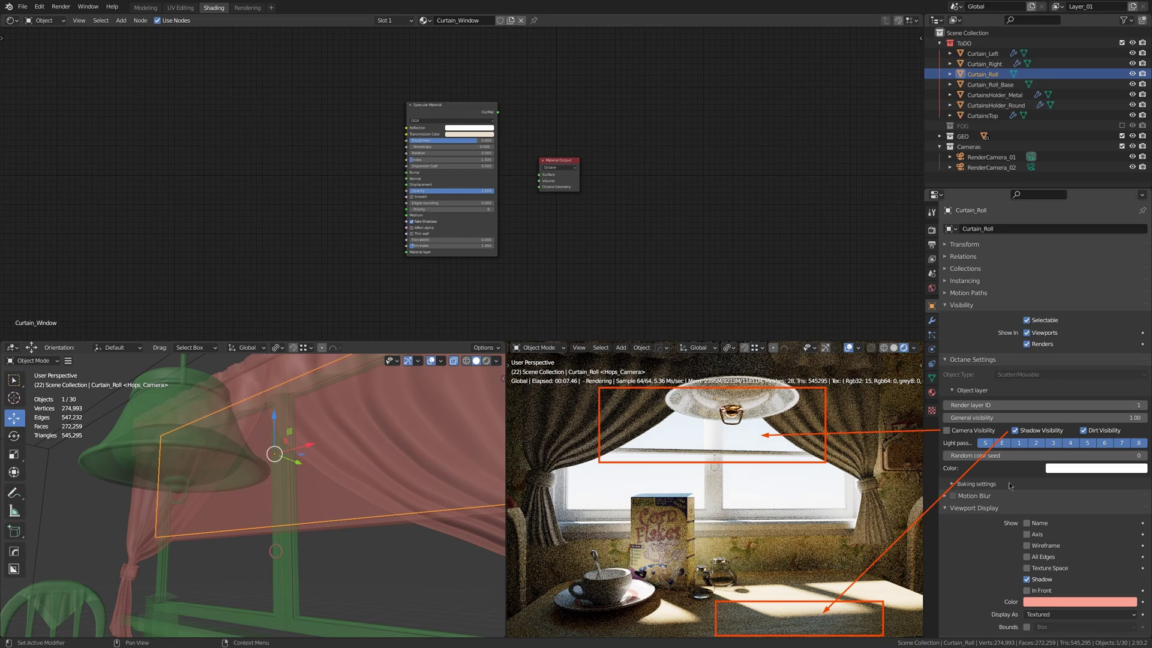
Toggle Curtain_Roll's shadow visibility off and on twice, then restore its camera visibility
left_click(1015, 430)
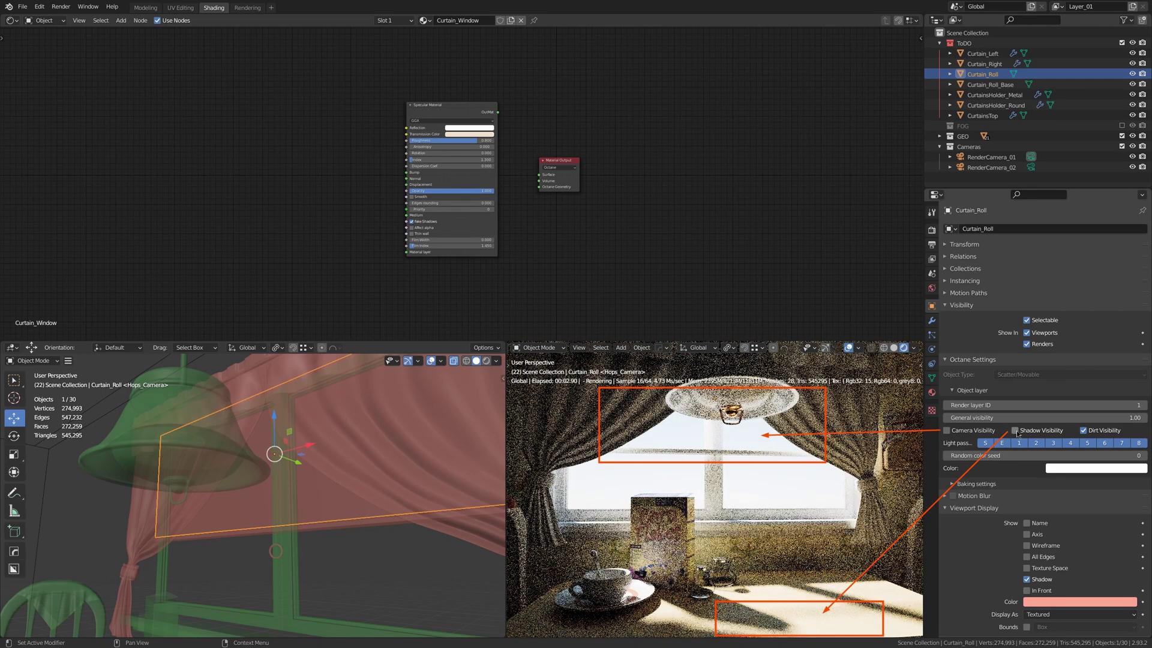
left_click(1015, 431)
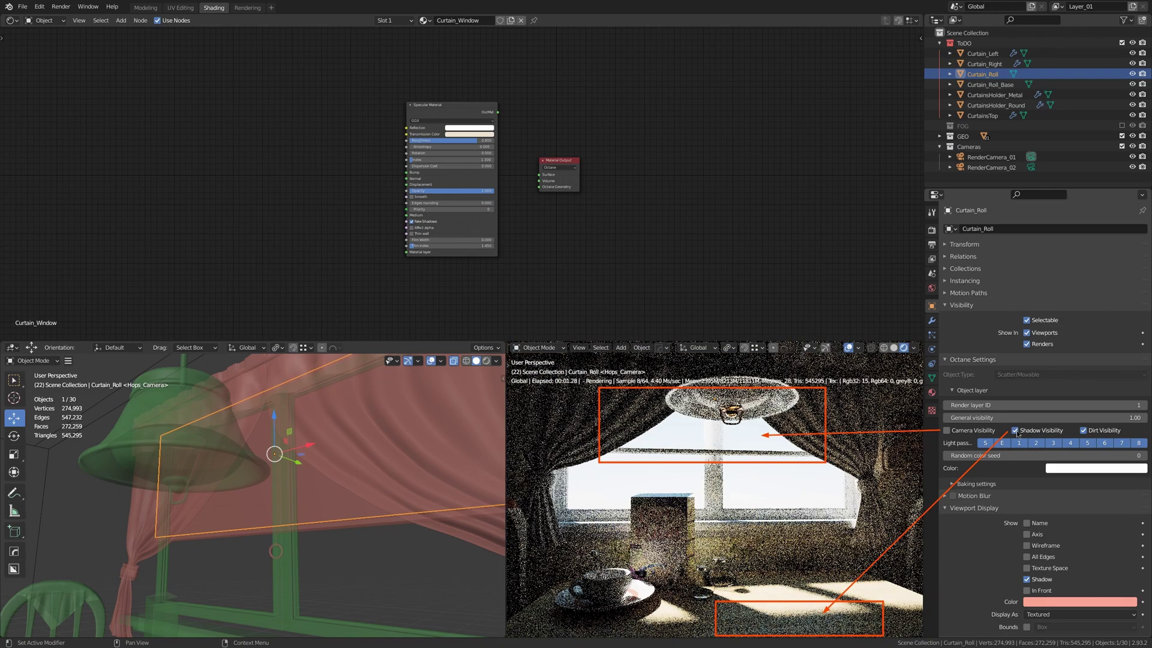
left_click(1017, 432)
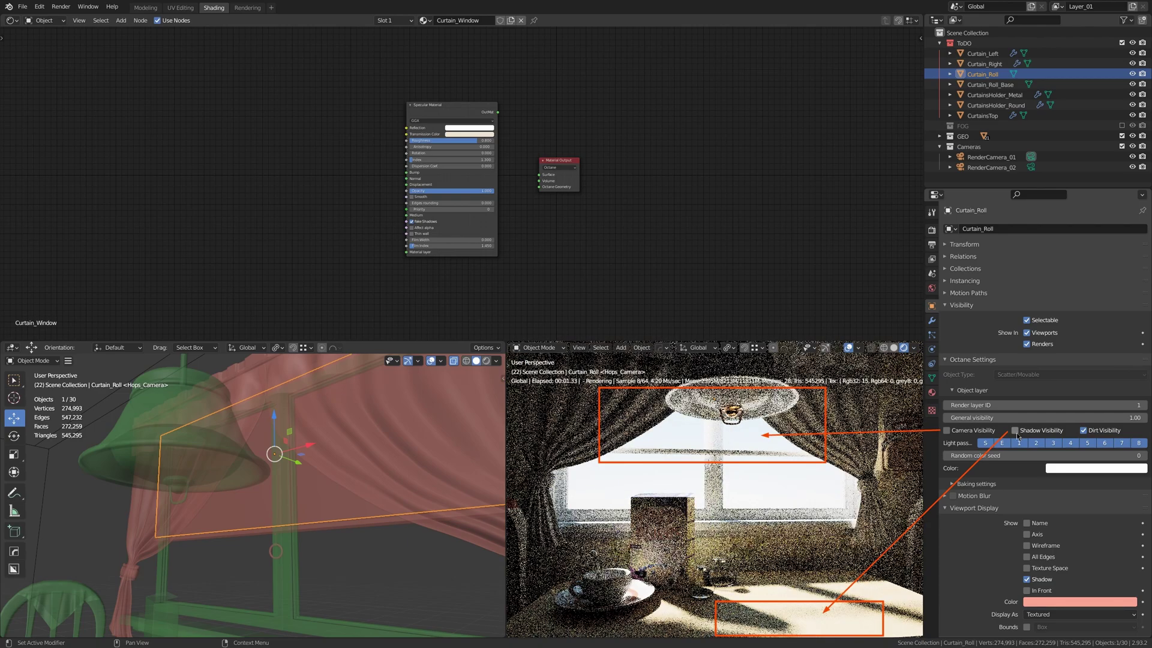
left_click(1018, 434)
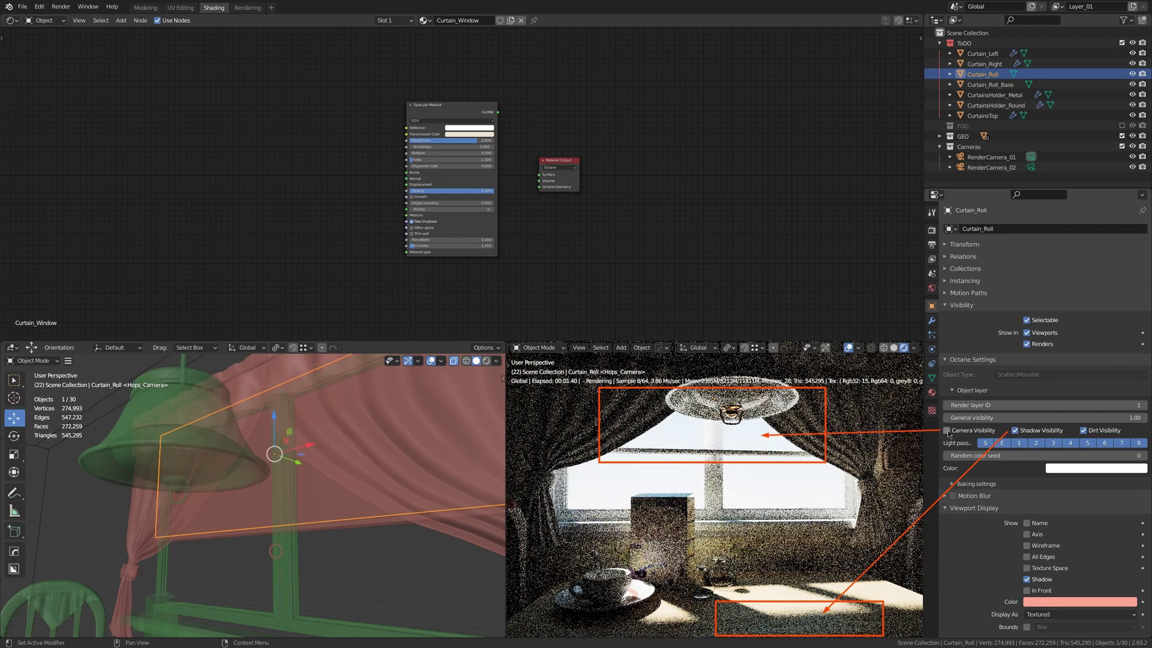
left_click(948, 431)
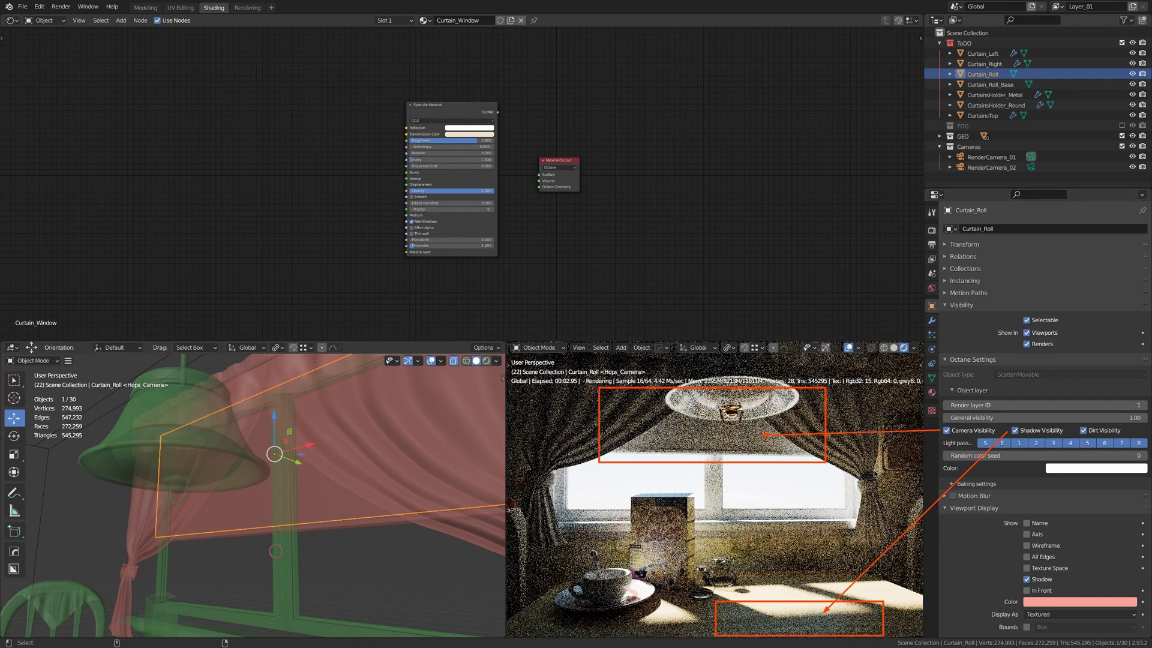
Select Curtain_Left to show its curtainLarge material and adjust both views
left_click(665, 438)
middle_click_drag(324, 480, 384, 474)
middle_click_drag(693, 518, 720, 517, "shift")
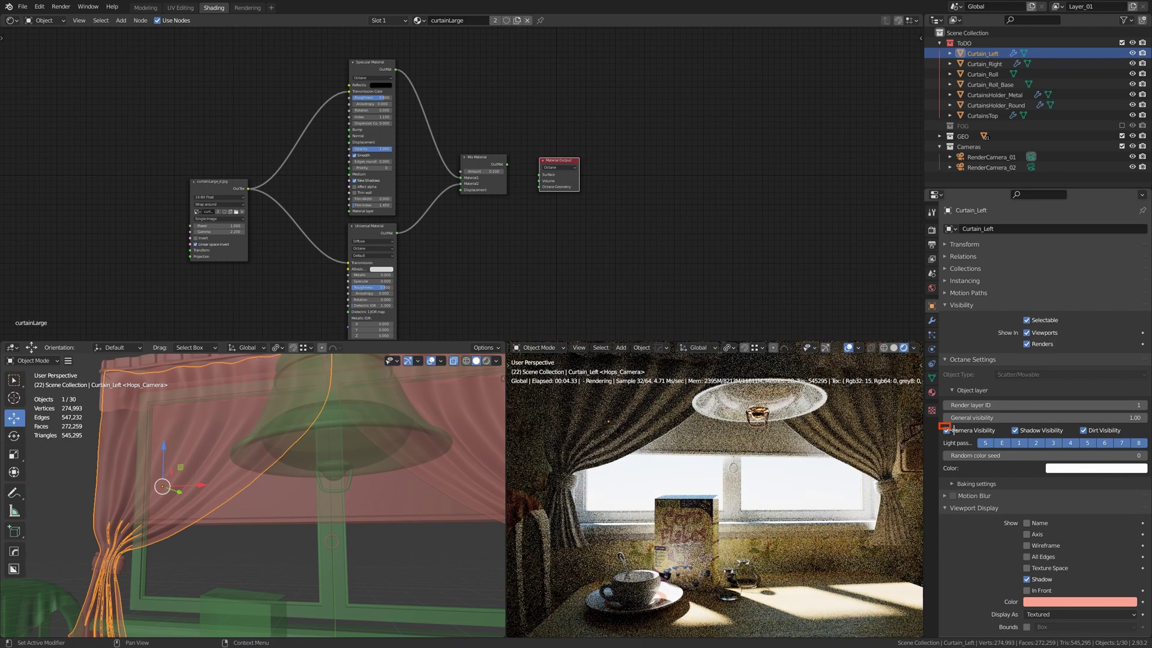
Hide Curtain_Left from the camera and restore it, marking the affected render areas
left_click_drag(940, 424, 1067, 439)
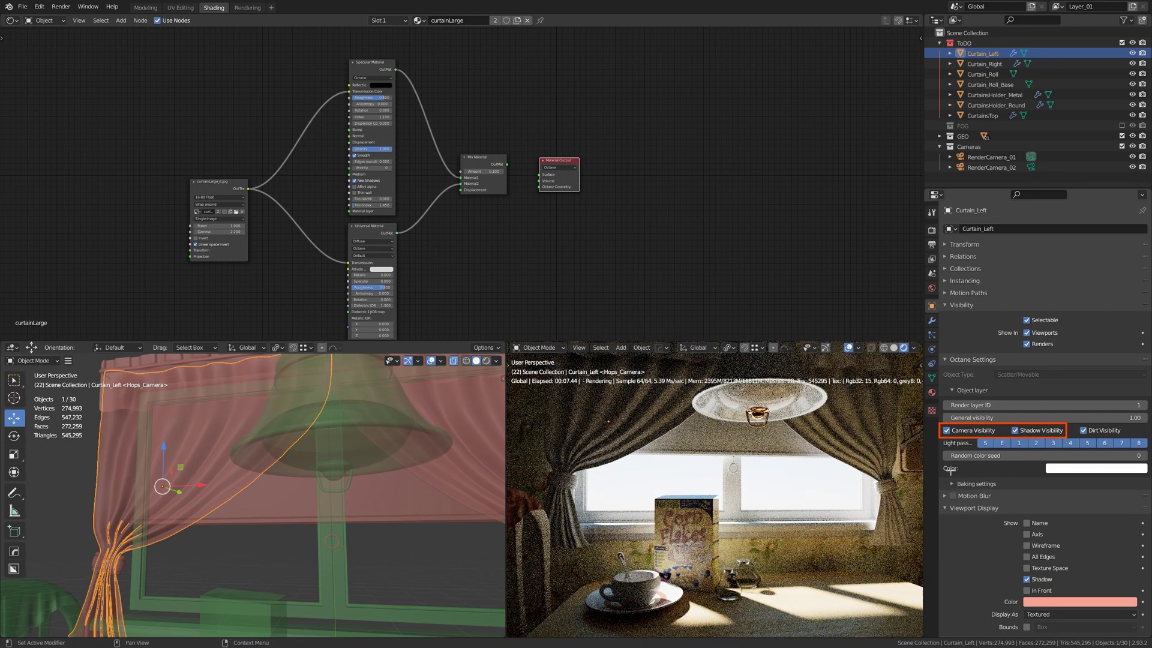
left_click_drag(937, 431, 637, 421)
left_click_drag(1013, 439, 706, 631)
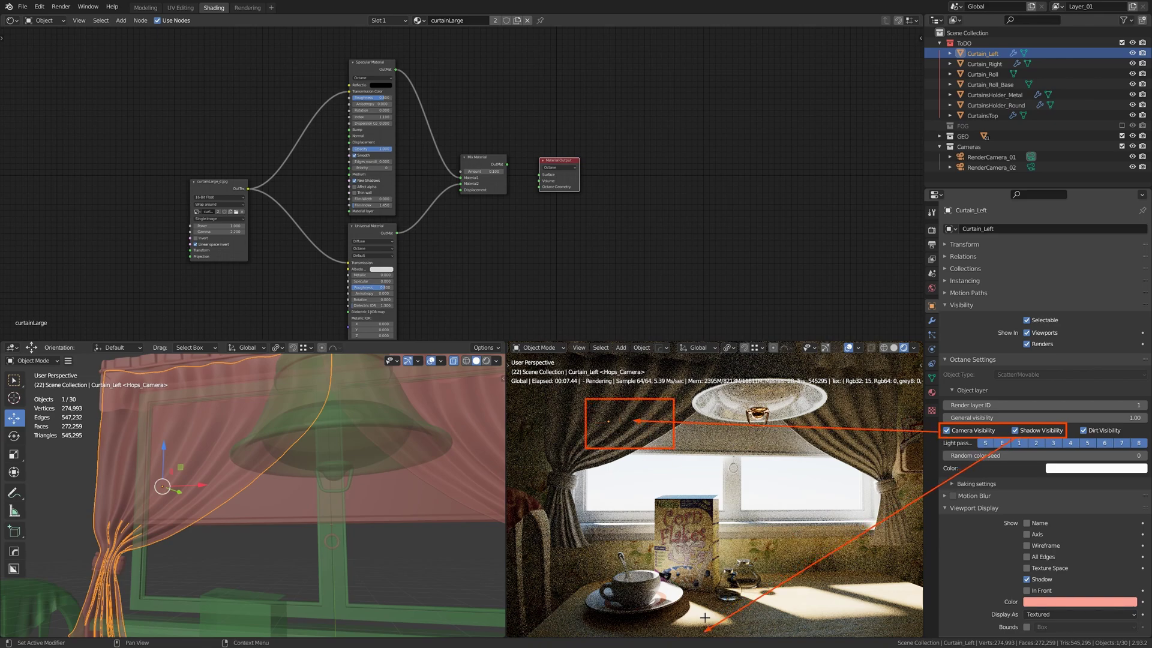
left_click(997, 432)
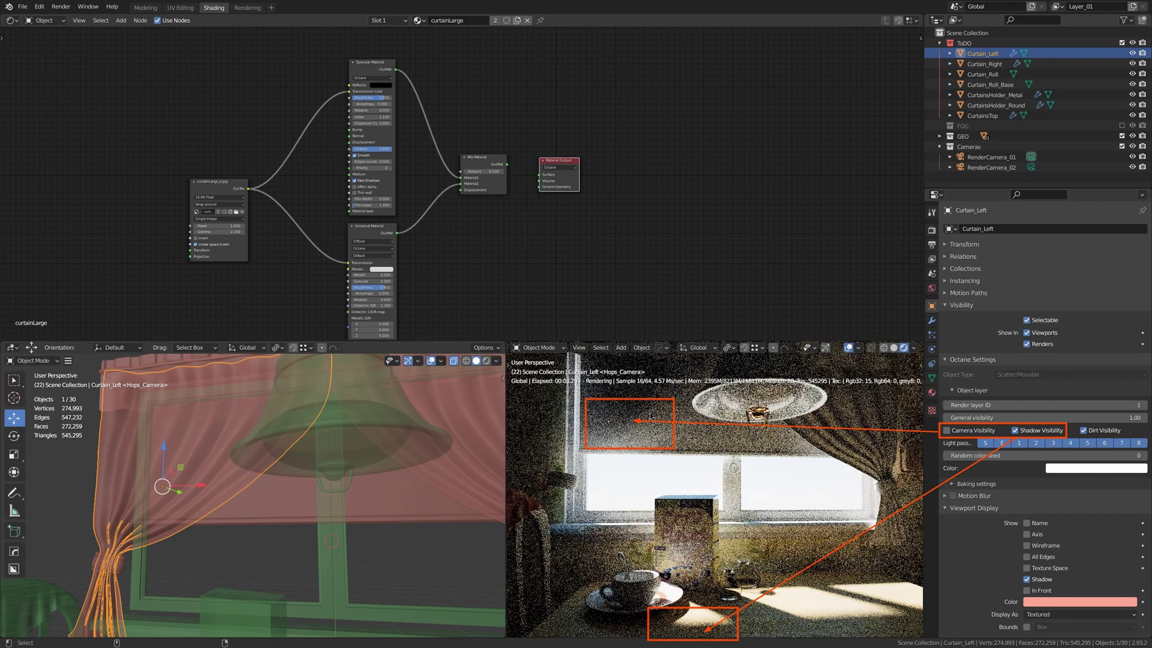
left_click_drag(586, 400, 627, 385)
left_click_drag(598, 433, 663, 371)
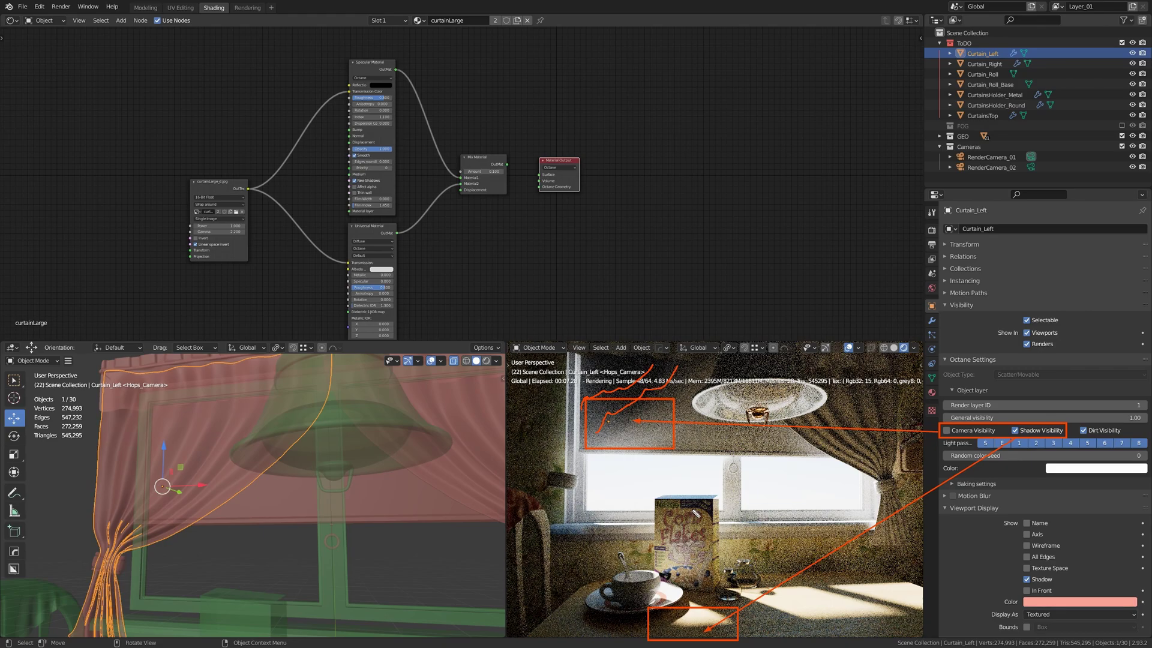
left_click(1015, 431)
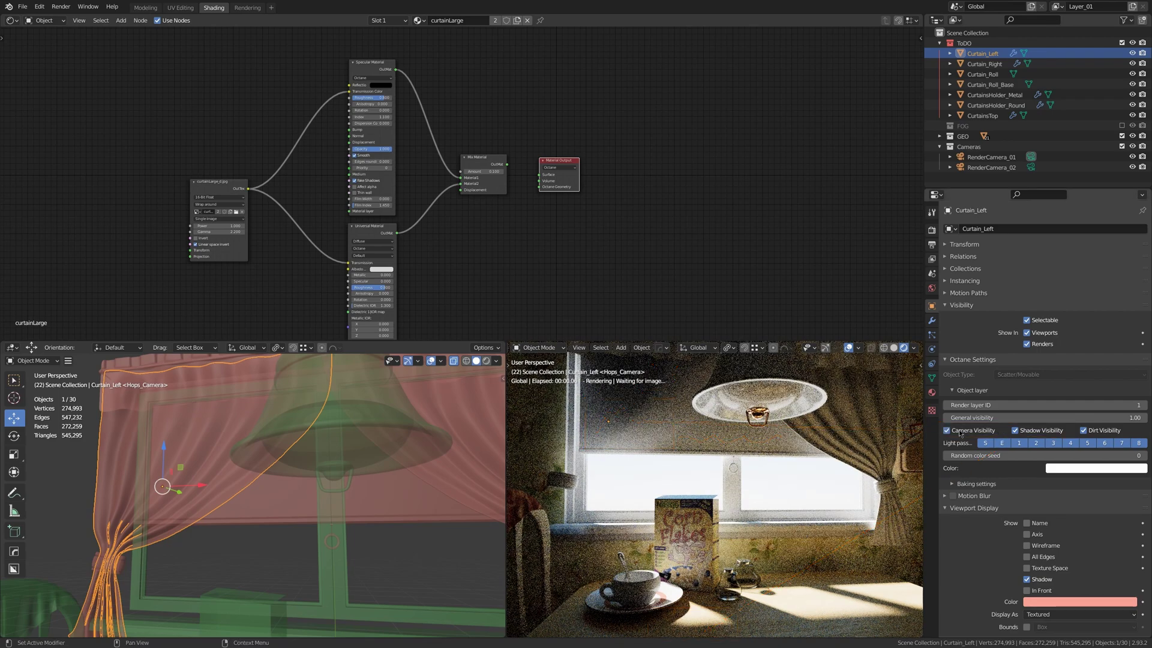
Return the render to camera view, reselect Curtain_Roll, and turn off see-through display
key("KP_0")
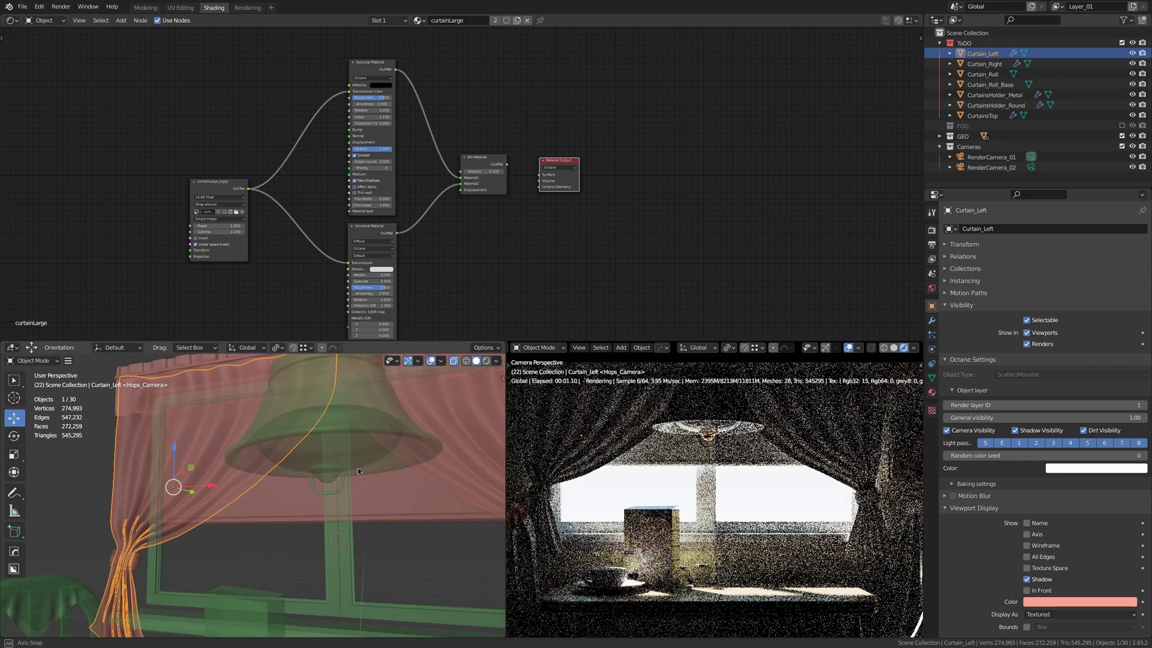
left_click(401, 506)
key("alt+z")
middle_click_drag(419, 488, 420, 489)
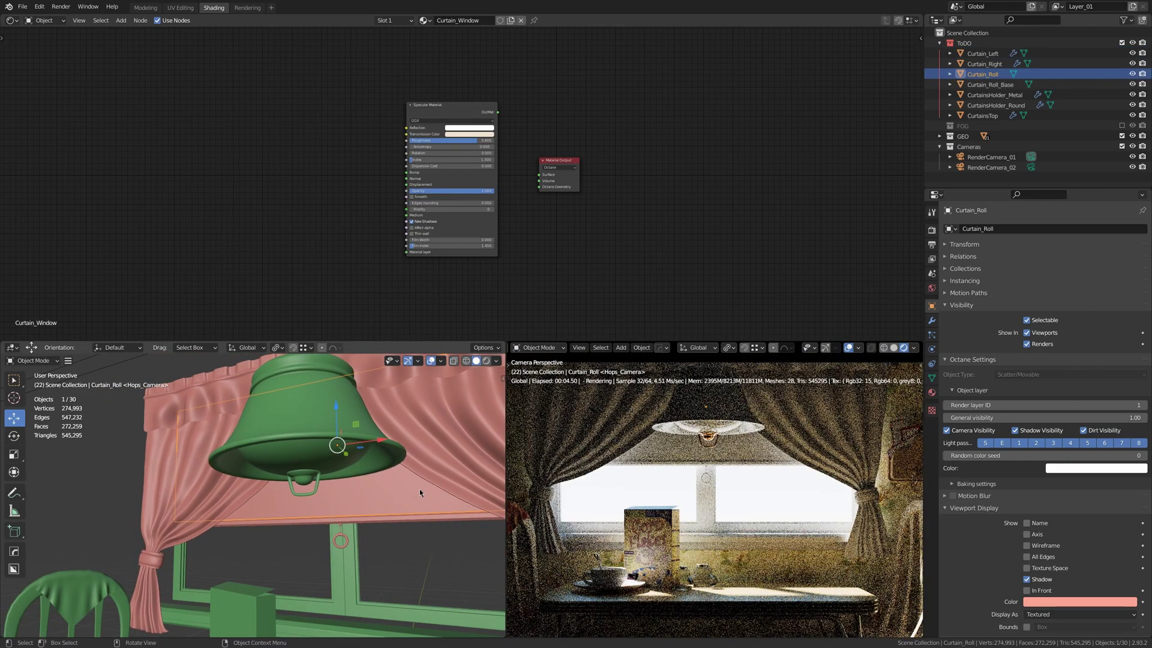
Zoom into the nodes and mark the Specular Material header and Transmission Color setting
scroll(528, 221, "up", 3)
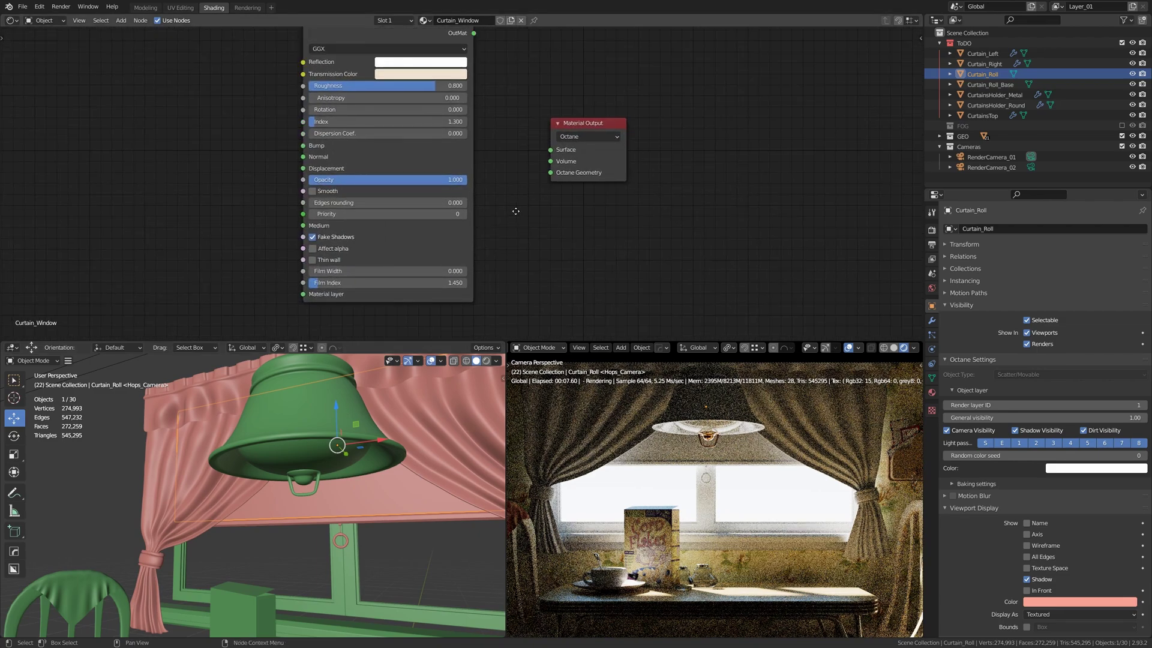
middle_click_drag(521, 230, 518, 215)
scroll(557, 174, "down", 1)
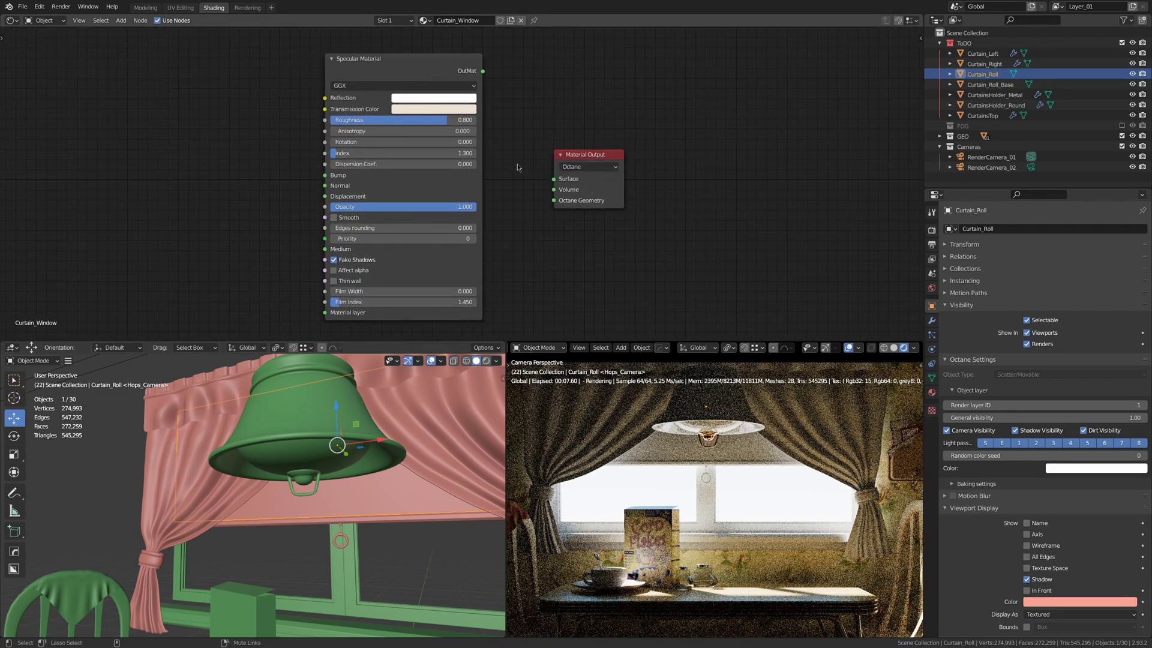
left_click_drag(318, 49, 397, 67)
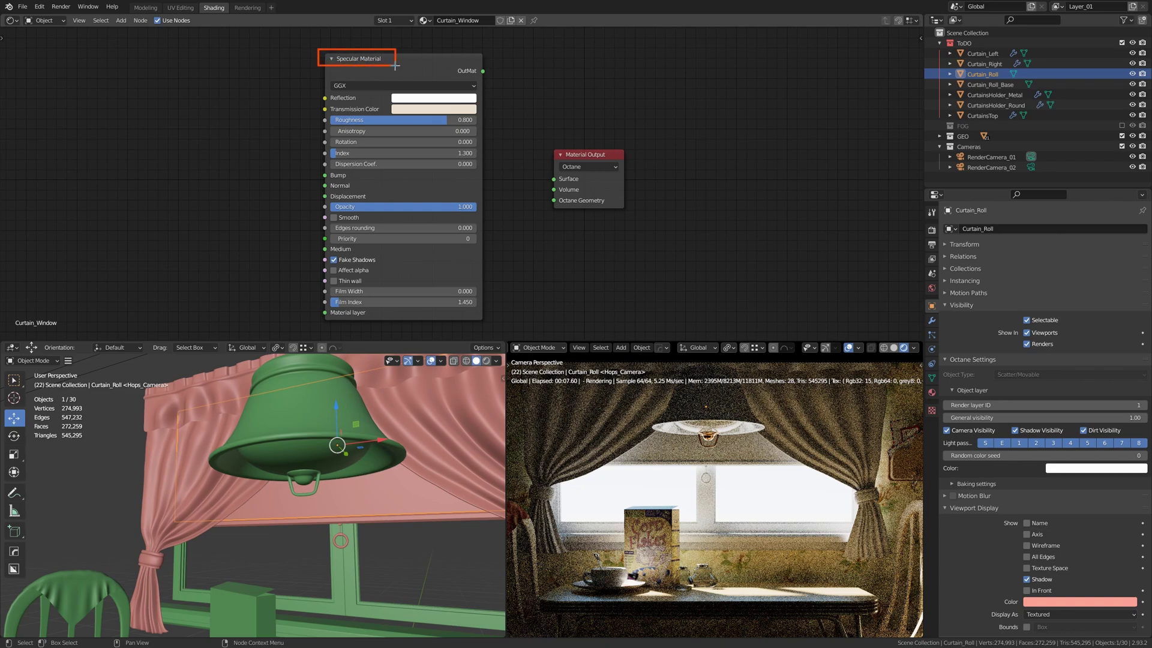
left_click_drag(318, 103, 481, 116)
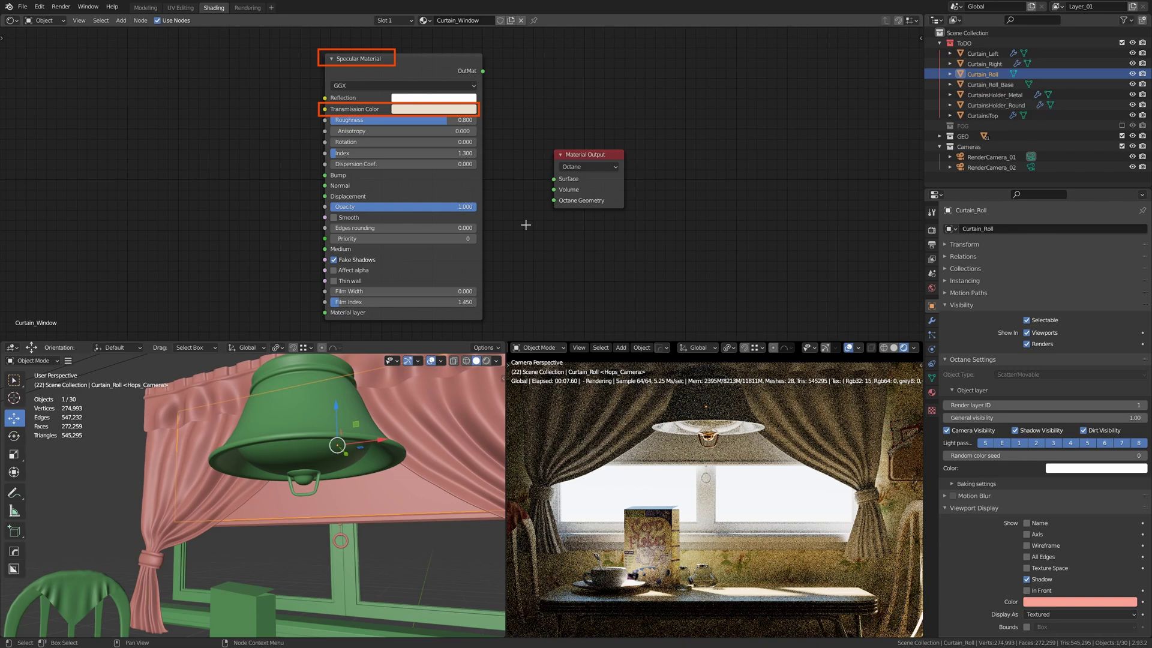
left_click_drag(317, 129, 478, 115)
left_click_drag(318, 254, 380, 265)
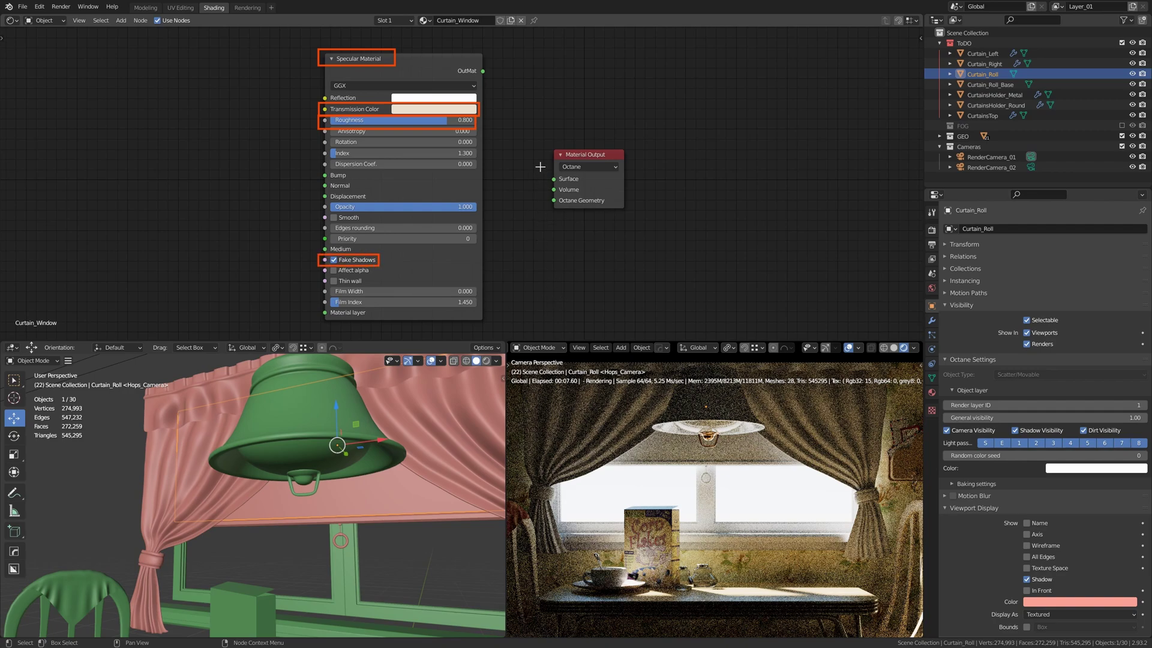
Link the Specular Material's output into the Material Output's Surface input
left_click_drag(487, 109, 504, 105)
left_click_drag(513, 109, 513, 84)
left_click(512, 123)
left_click_drag(317, 261, 231, 276)
key("Escape")
left_click_drag(482, 71, 553, 179)
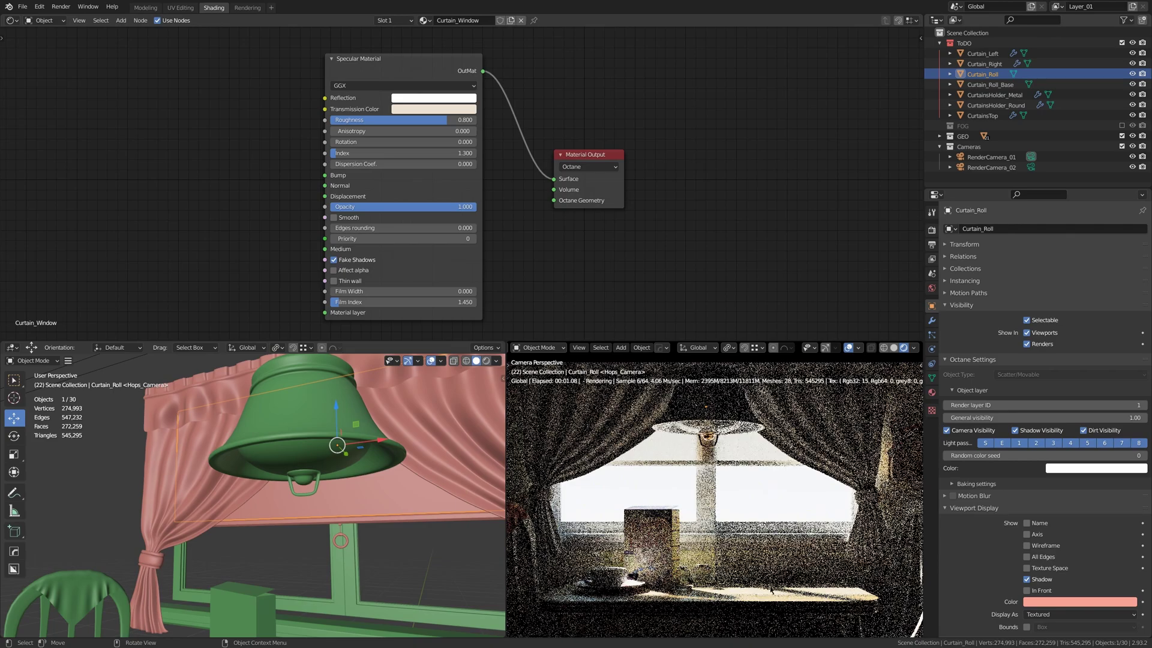
Orbit the render to the table's window shadows and switch Fake Shadows off, on, then off
middle_click_drag(772, 588, 766, 506)
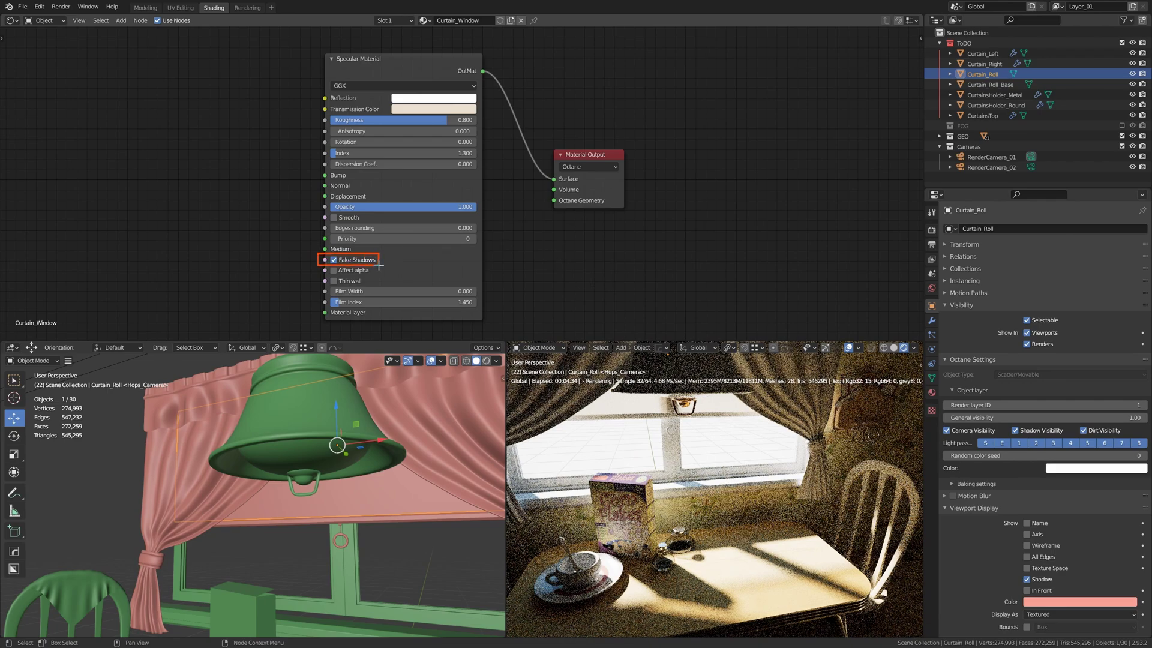
left_click_drag(654, 543, 902, 634)
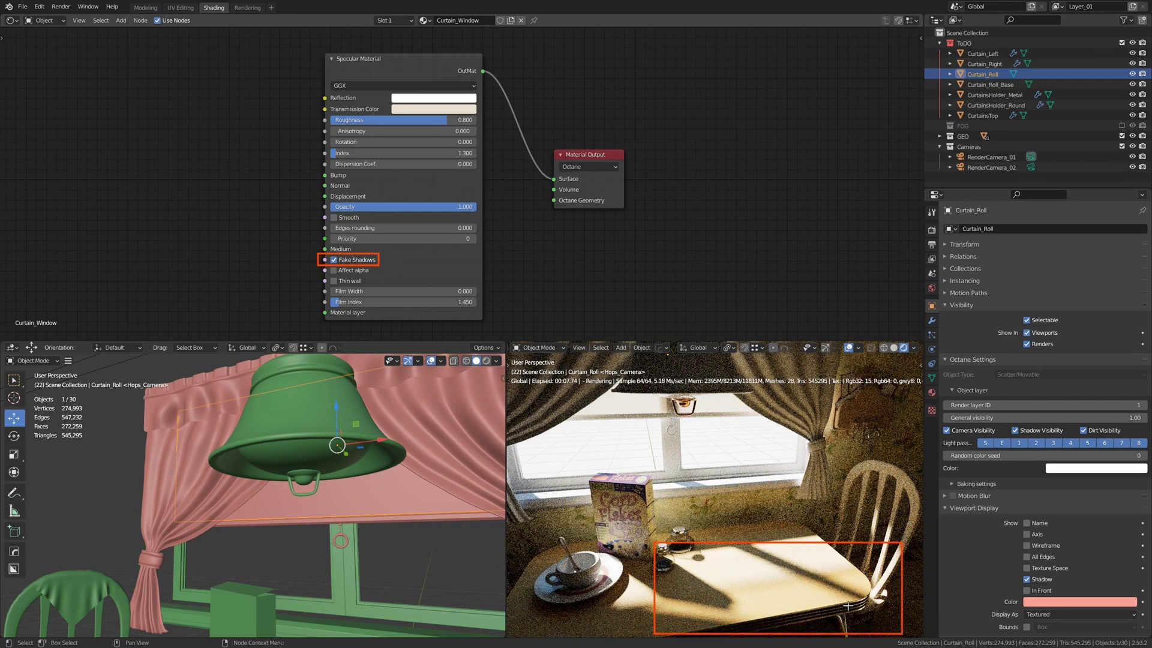
left_click_drag(768, 491, 764, 590)
left_click_drag(844, 479, 809, 594)
left_click(334, 261)
left_click(334, 260)
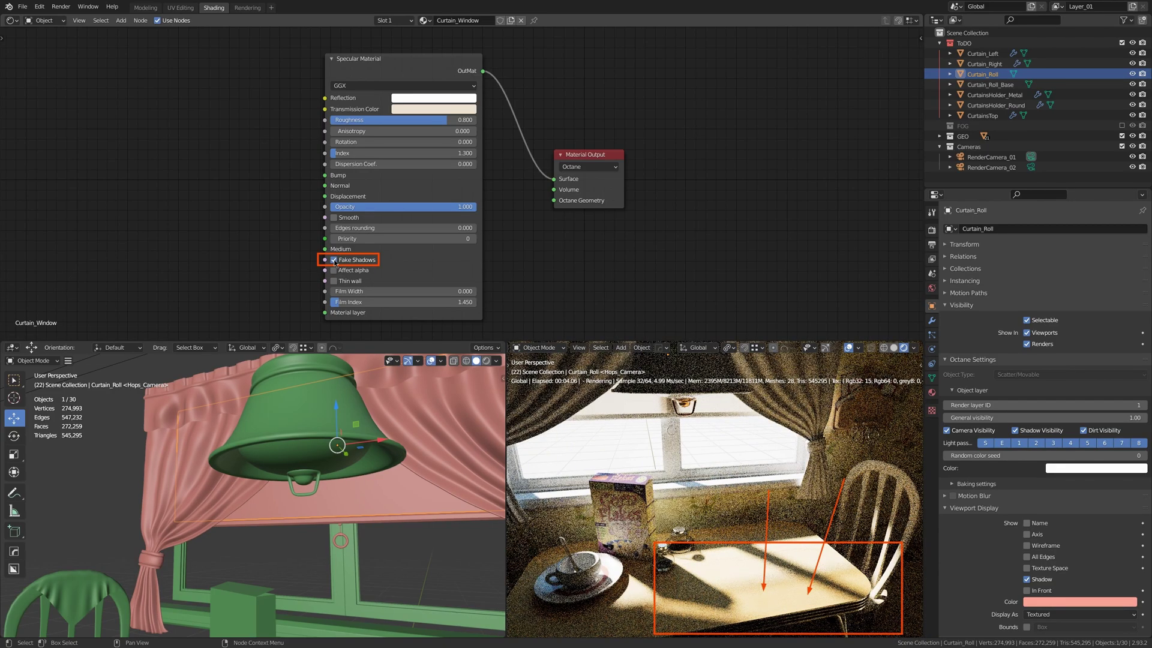
left_click(334, 260)
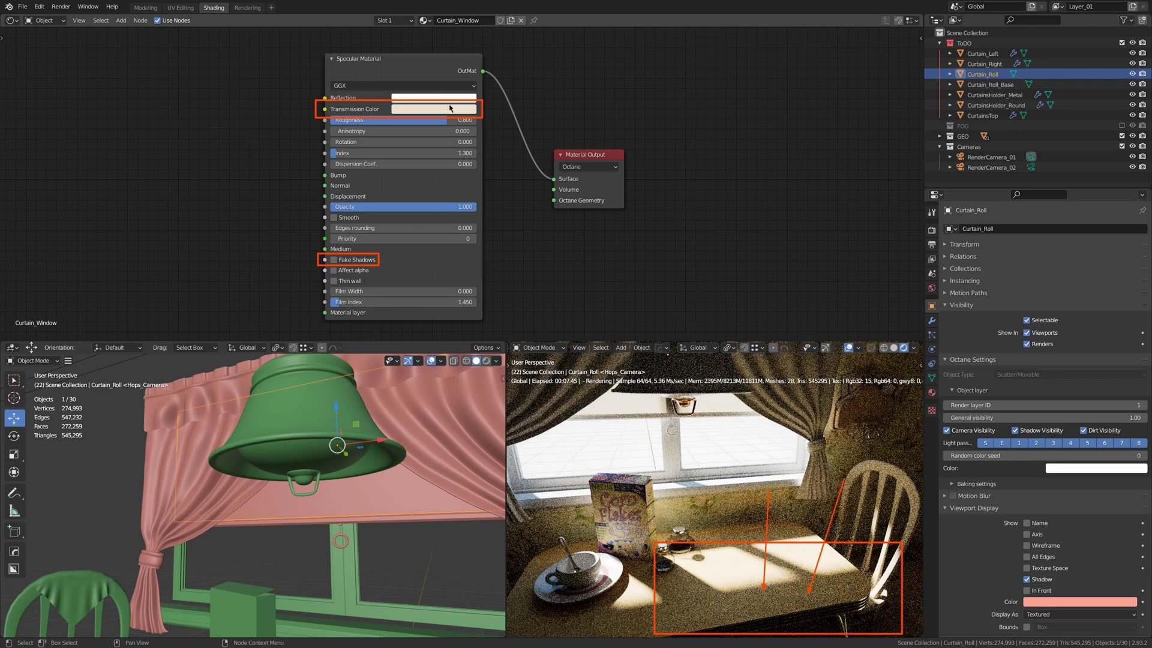
Feed an RGBSpectrum Tex into Transmission Color, try pink and salmon tints, and re-enable Fake Shadows
key("shift+a")
left_click(273, 307)
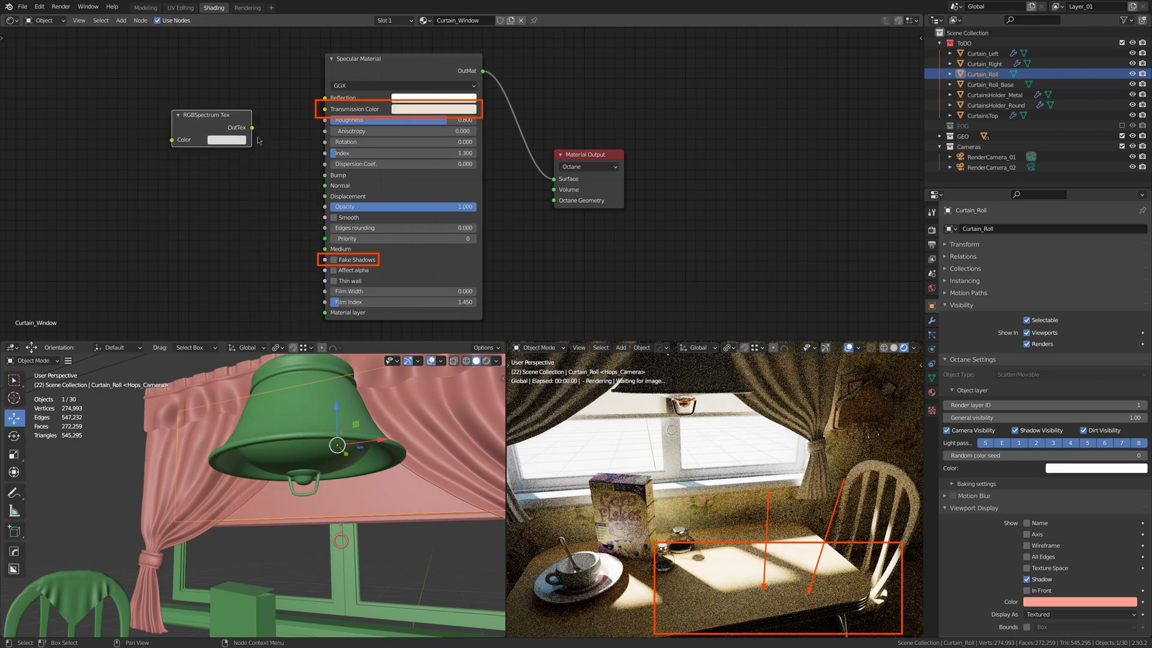
left_click_drag(252, 127, 325, 109)
left_click(227, 140)
left_click(263, 195)
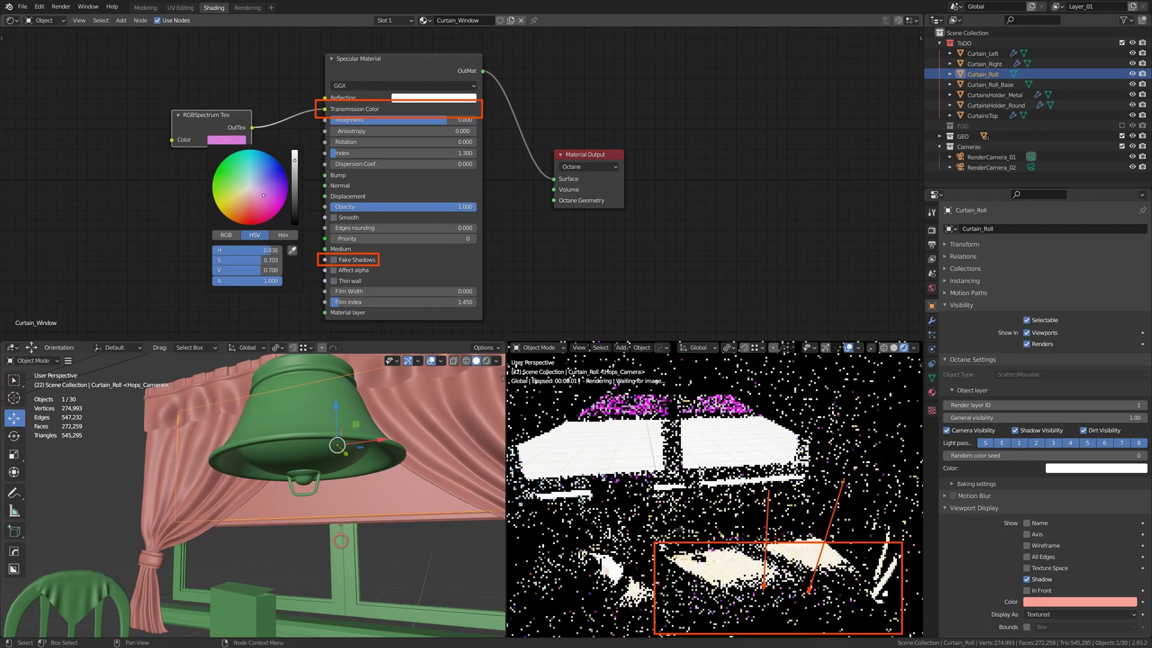
left_click(262, 192)
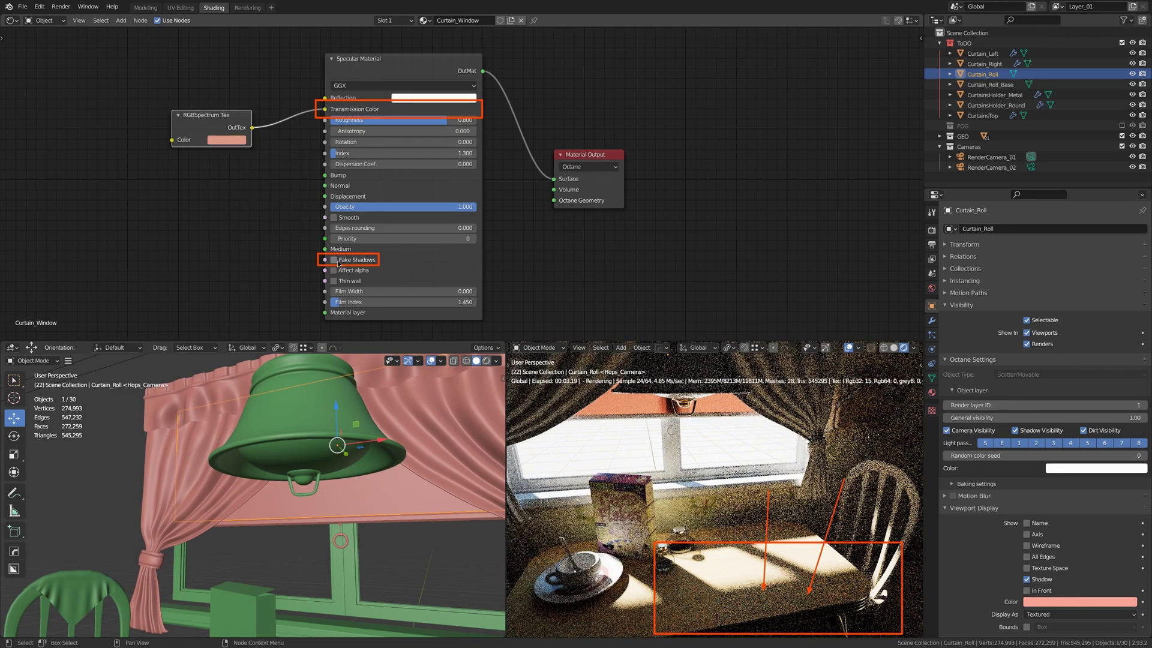
left_click(336, 261)
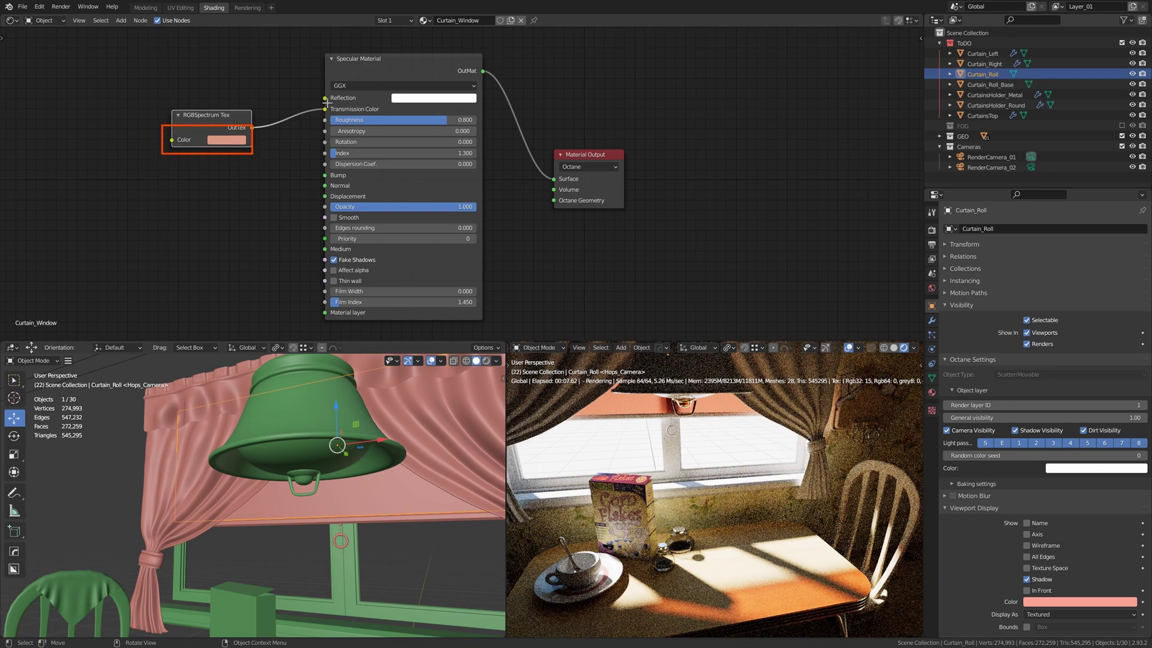
Try blue, teal and yellow transmission tints while checking the render
left_click_drag(586, 451, 617, 411)
left_click_drag(760, 443, 767, 597)
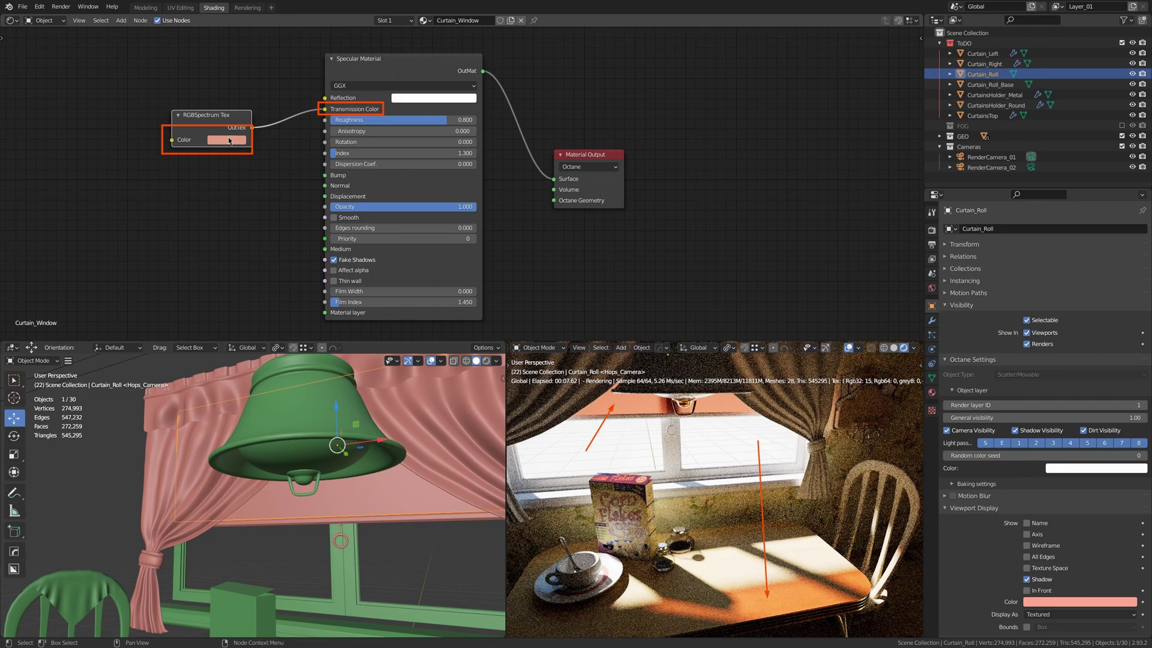
left_click(228, 141)
left_click(262, 166)
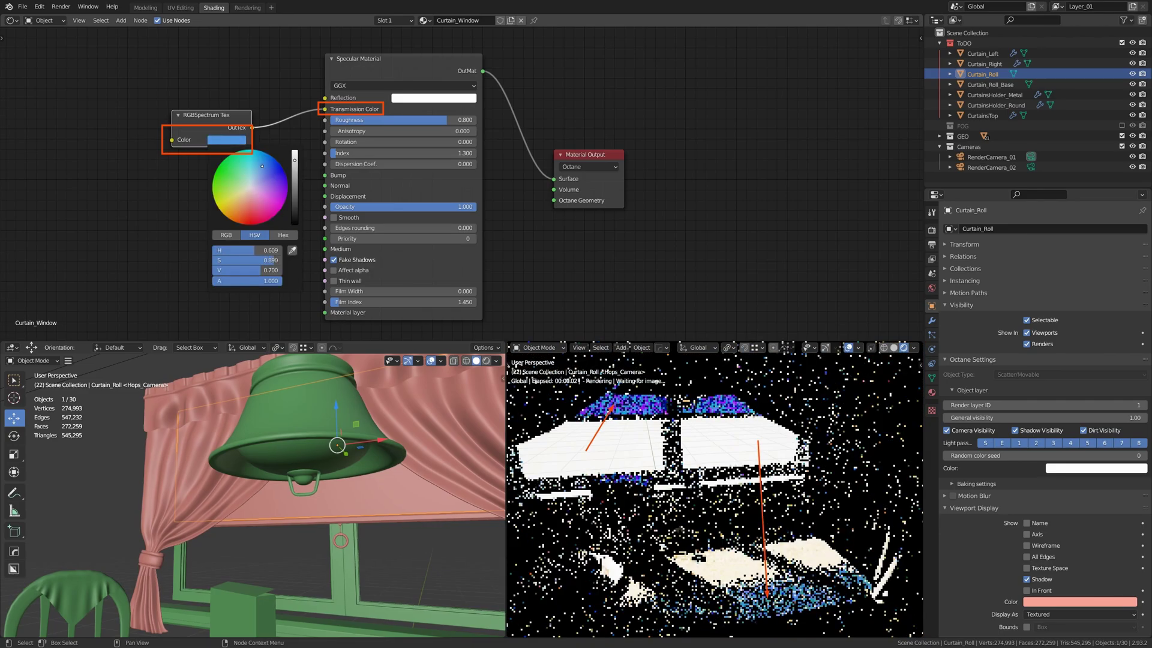
left_click_drag(262, 166, 246, 172)
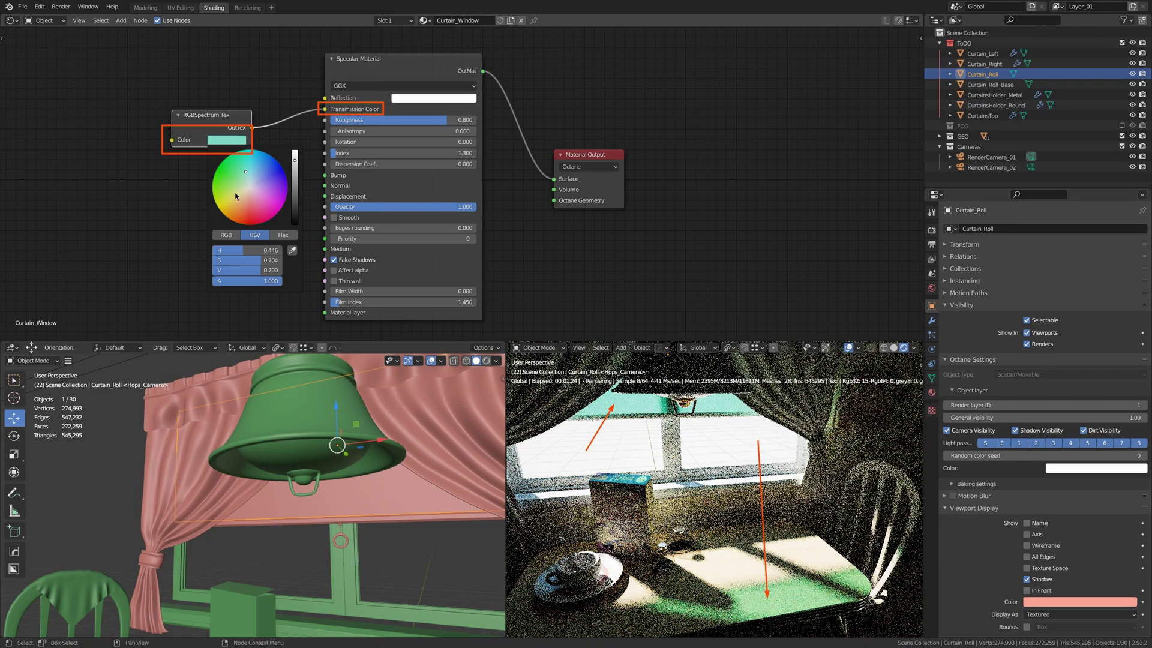
left_click(238, 200)
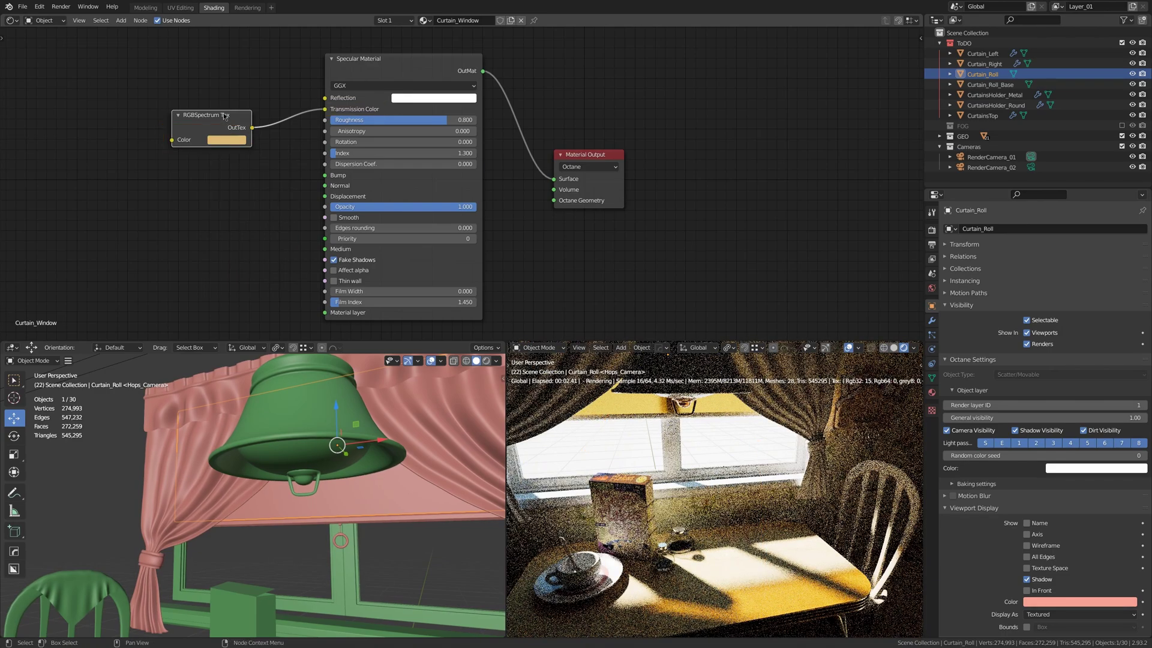
Delete the tint node and return the render to the camera view
key("x")
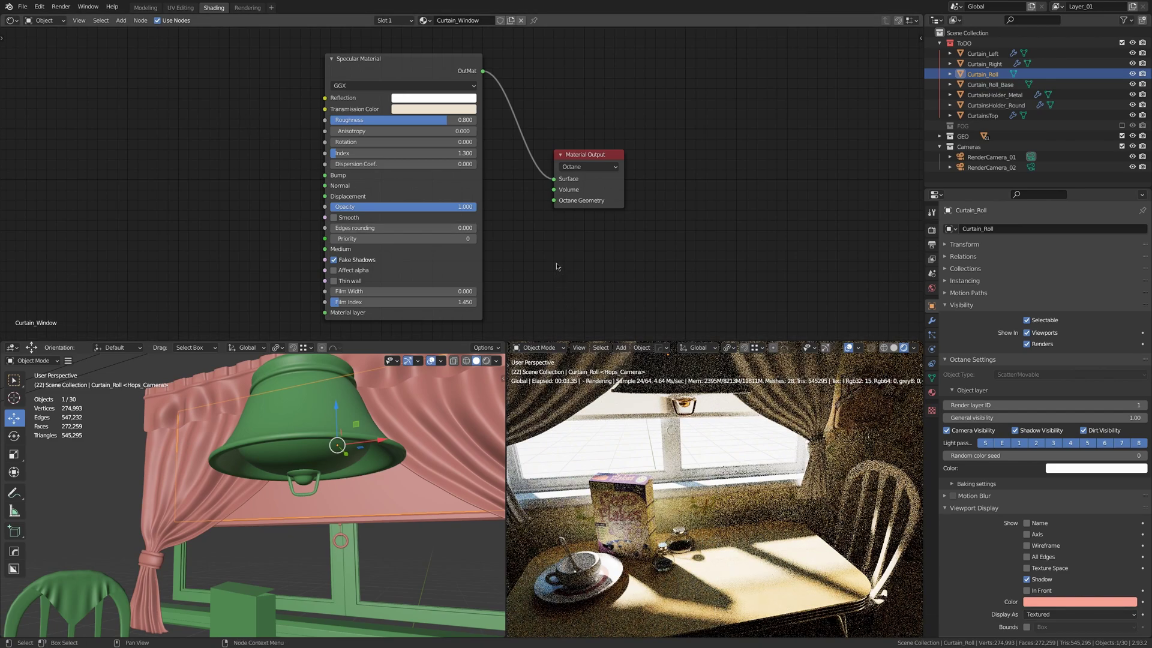
scroll(557, 266, "down", 1)
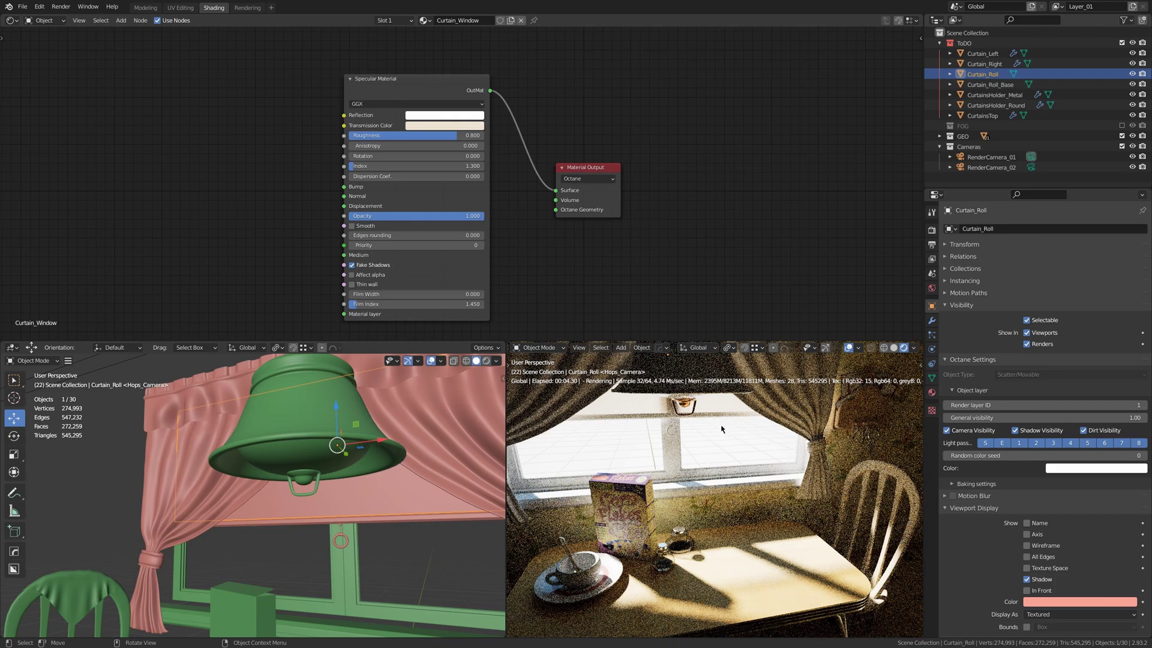
middle_click_drag(722, 429, 708, 408, "shift")
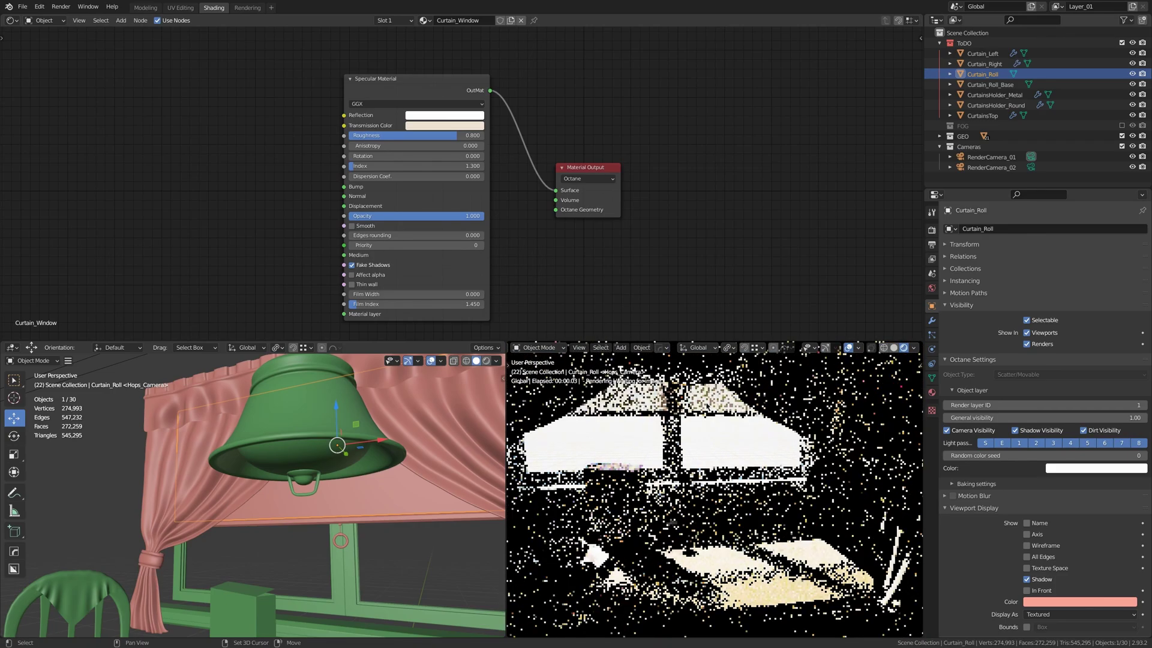
key("KP_0")
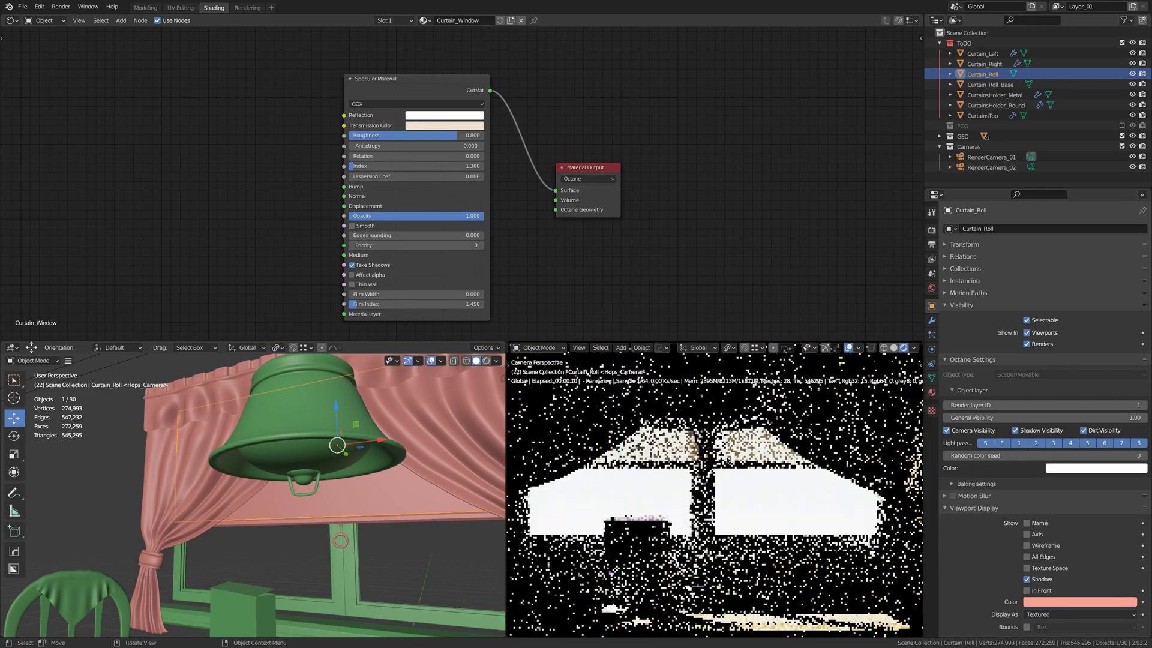
Set the View Layer preview pass type to Refraction
left_click(933, 260)
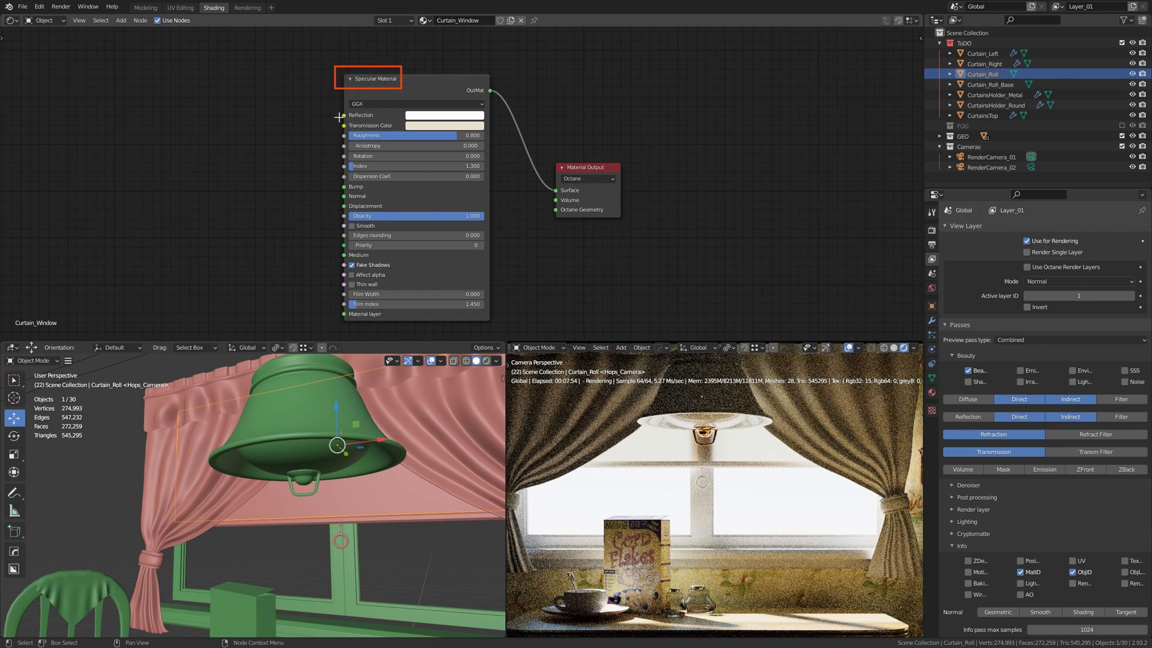
left_click_drag(336, 117, 490, 135)
left_click_drag(940, 426, 1048, 444)
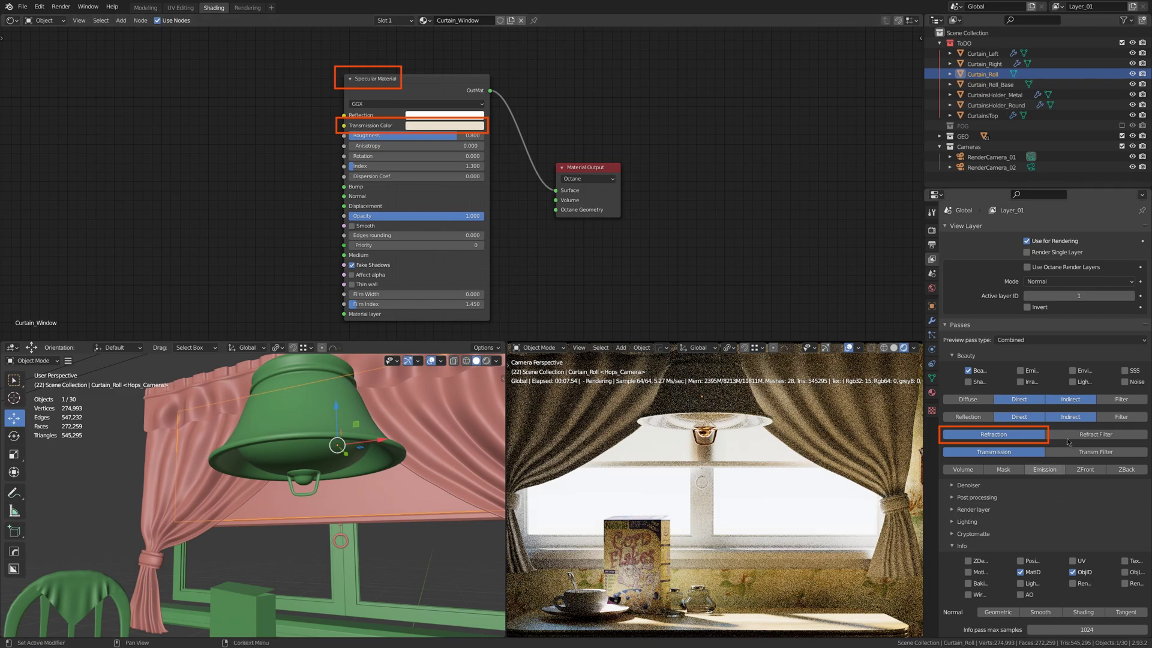
left_click(1023, 340)
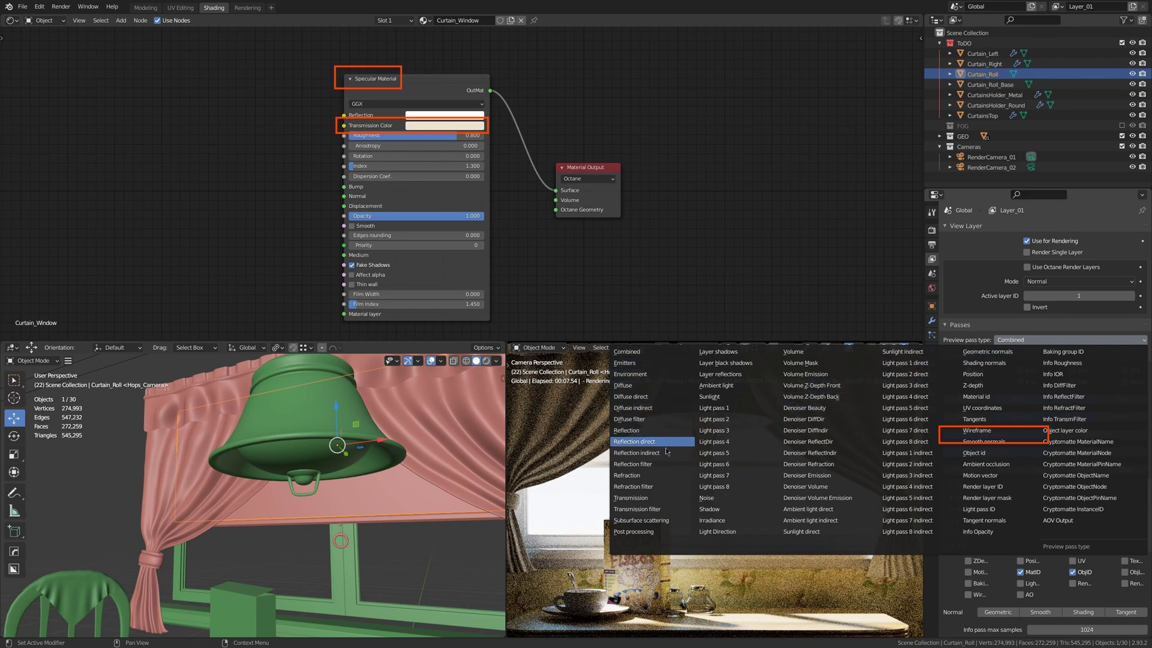
left_click(640, 480)
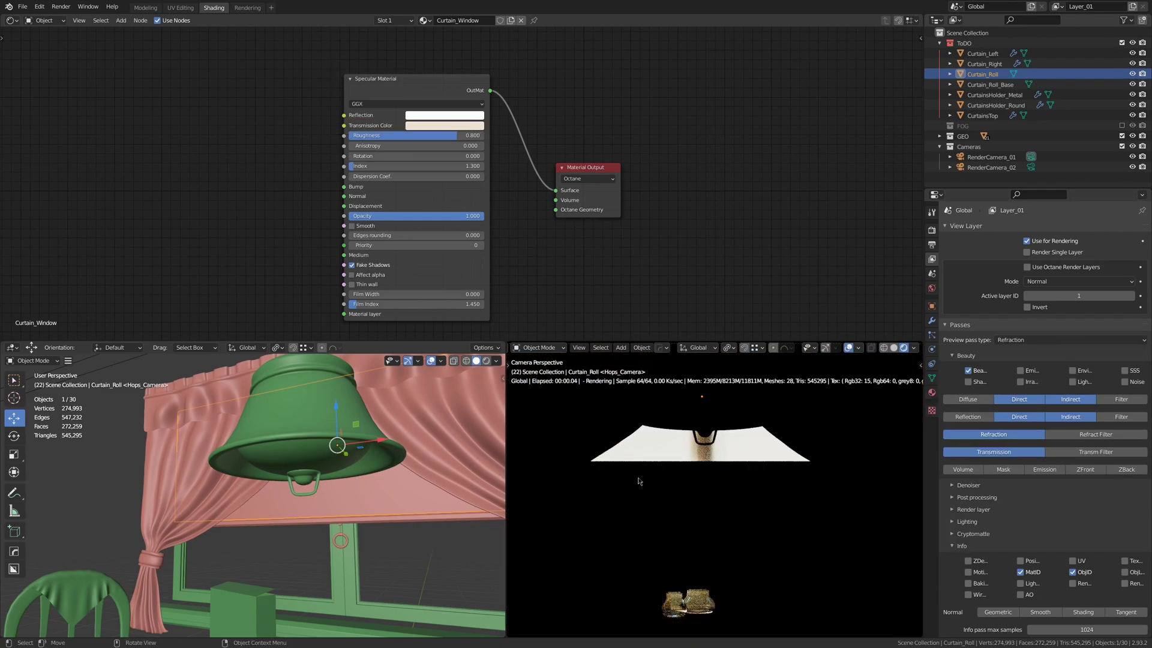
Compare the Combined and Refraction preview passes and mark the refraction result
left_click(1012, 341)
left_click(649, 361)
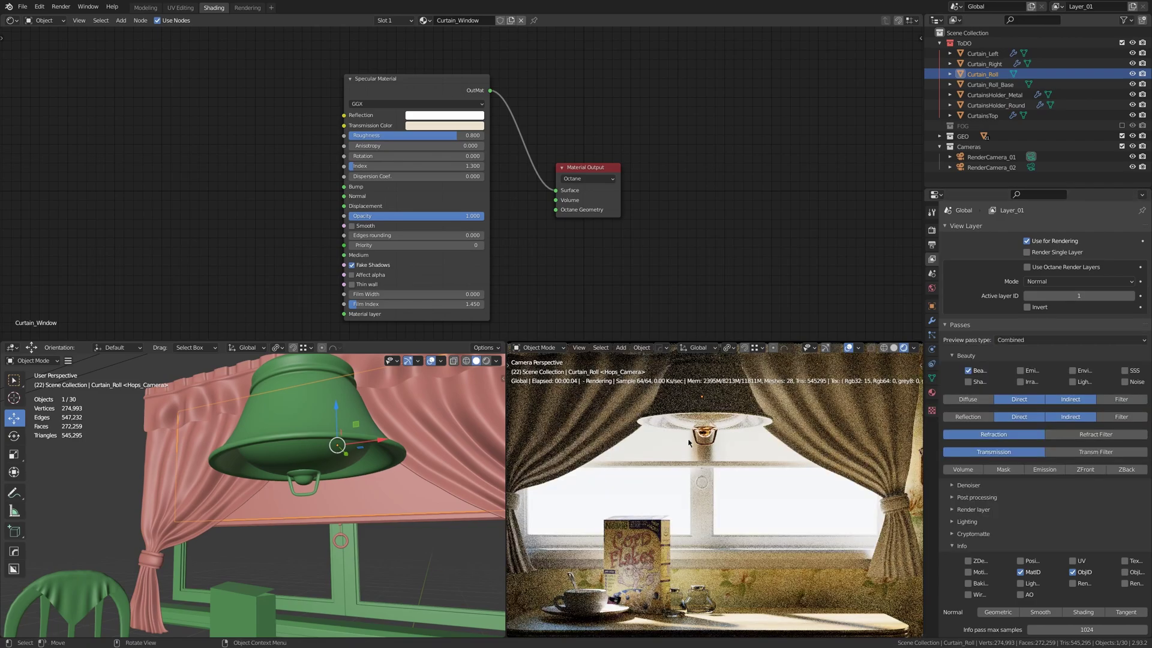
left_click(1012, 340)
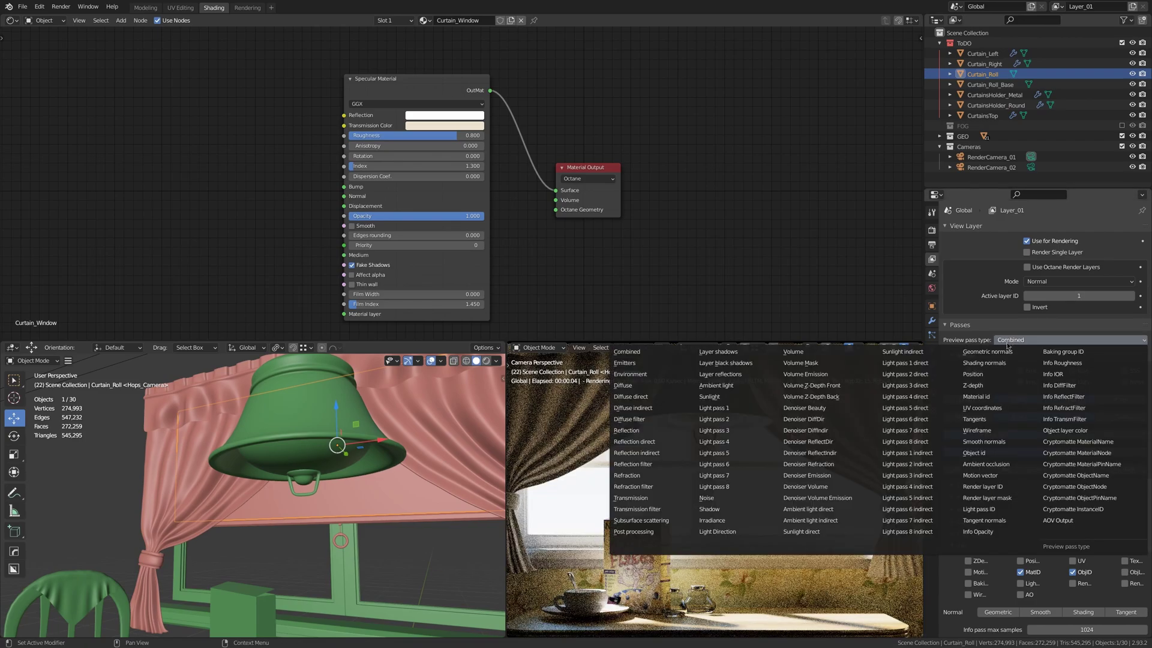
left_click(638, 477)
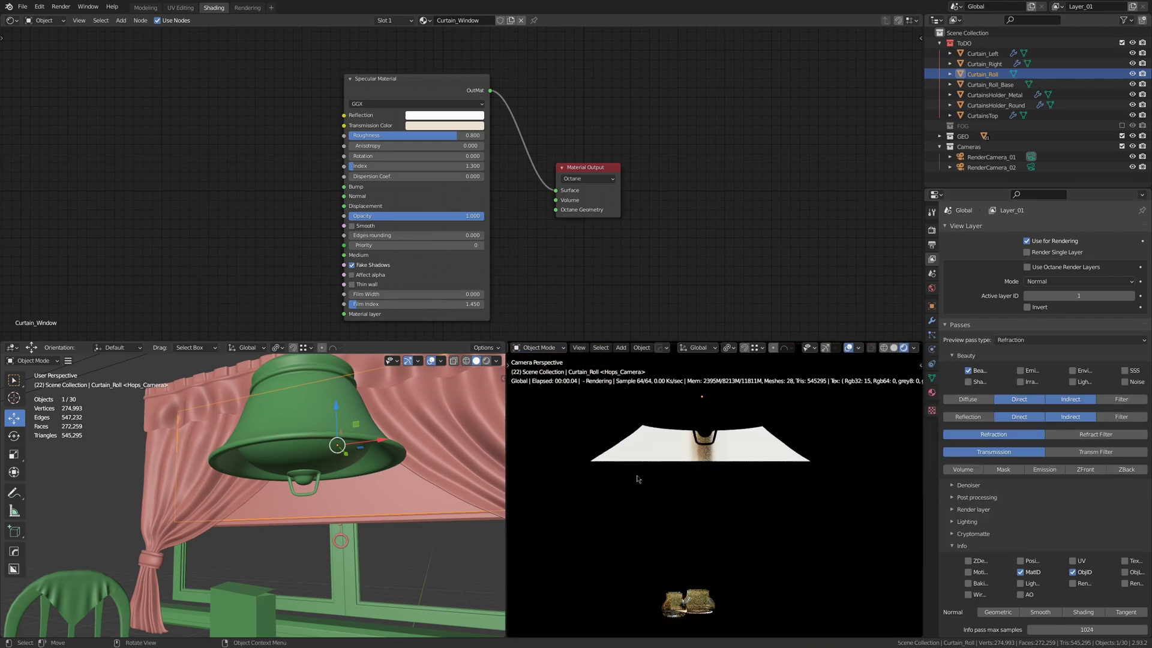
mouse_move(336, 63)
left_mouse_down()
mouse_move(493, 134)
mouse_move(644, 443)
left_mouse_up()
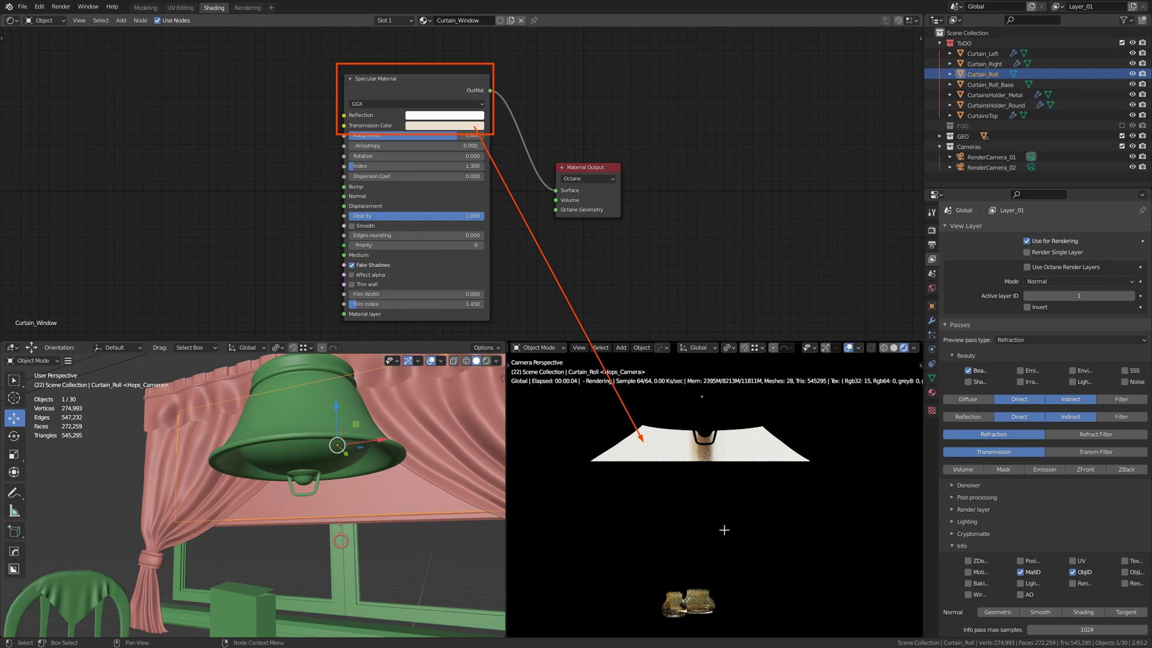
key("Escape")
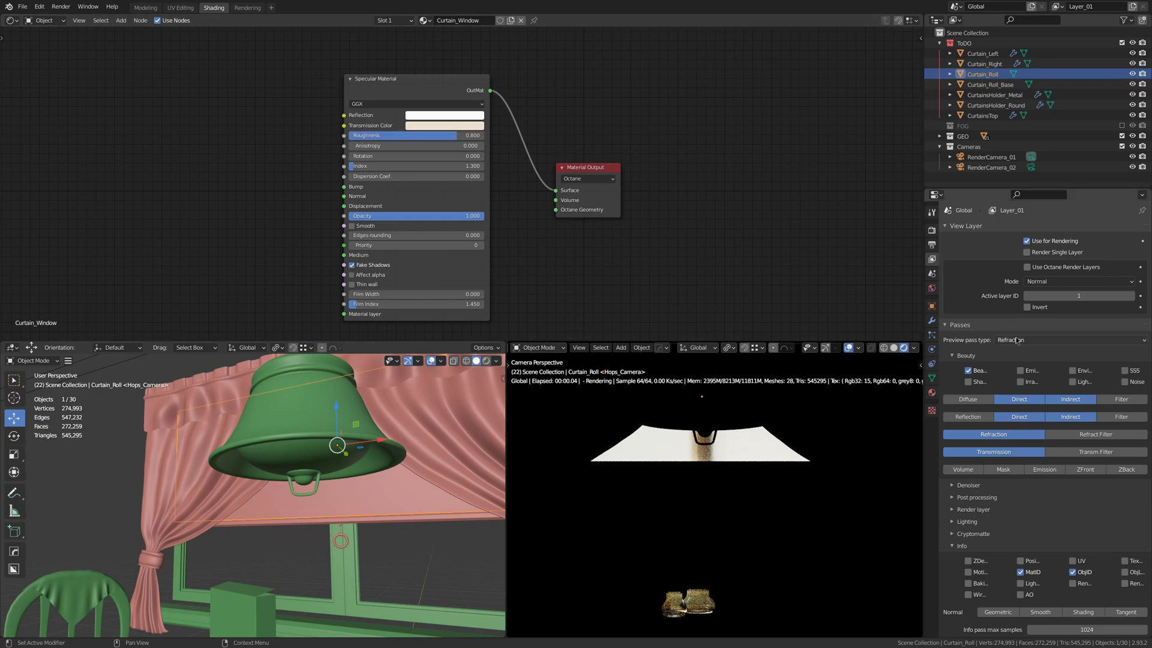
Set the preview pass back to Combined
left_click(1017, 340)
left_click(651, 363)
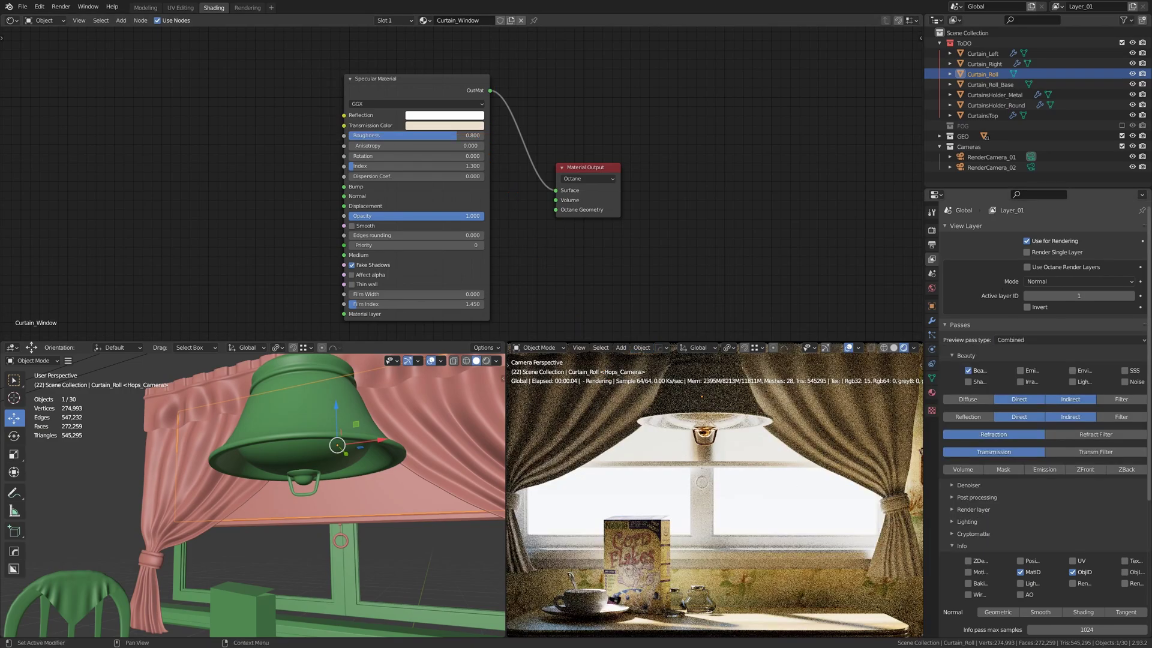
scroll(646, 262, "down", 1)
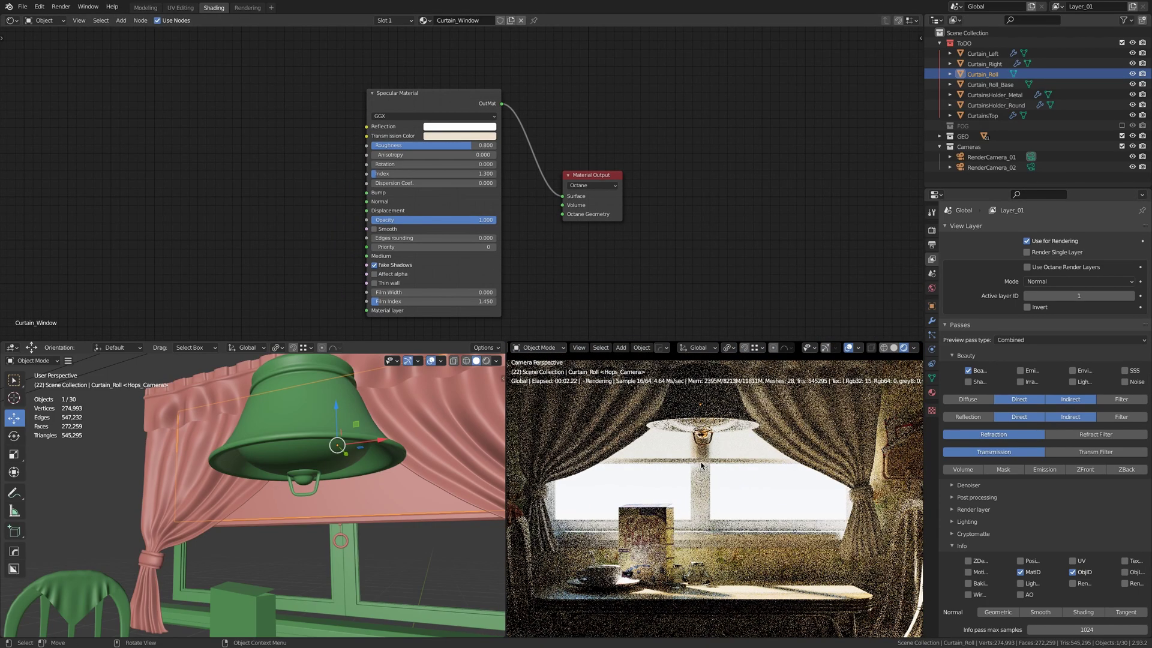
Select Curtain_Right and maximize the node editor on its curtainLarge node tree
left_click(802, 429)
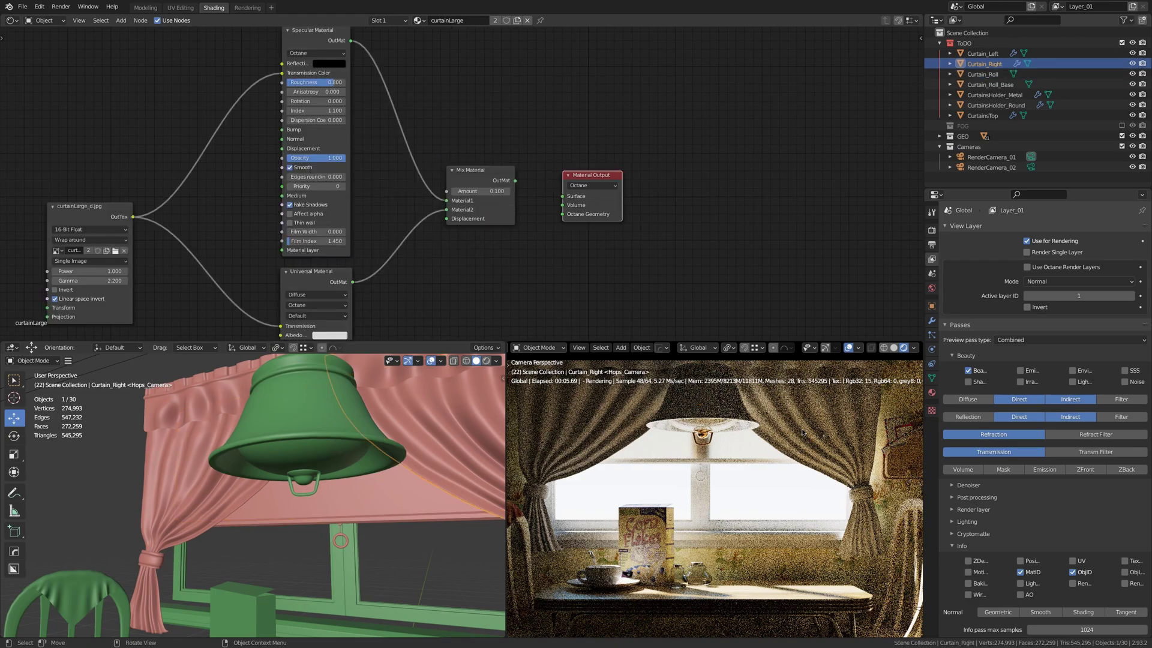
middle_click_drag(336, 444, 355, 430)
key("ctrl+space")
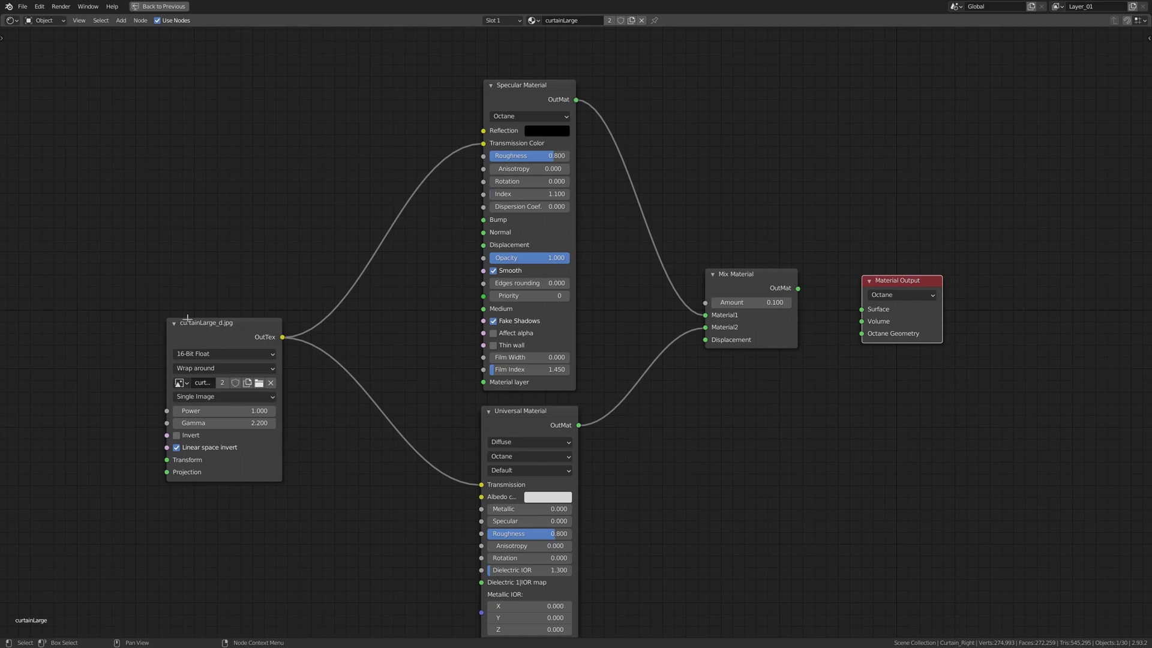
left_click_drag(159, 308, 240, 333)
left_click_drag(286, 331, 481, 145)
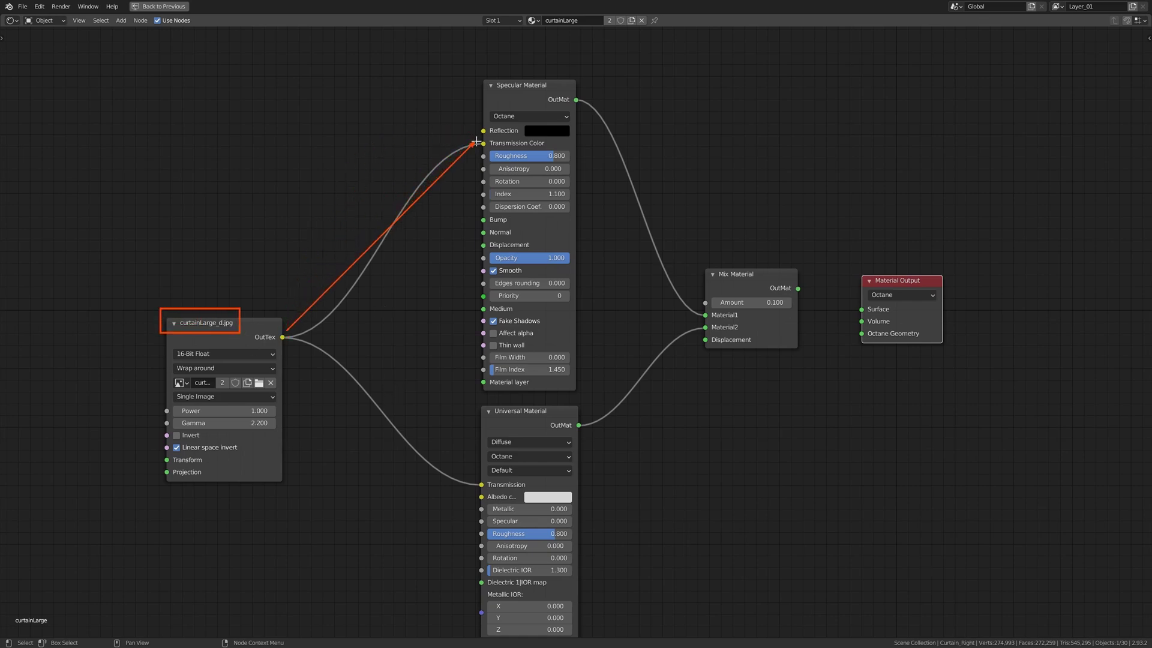
left_click_drag(290, 340, 479, 484)
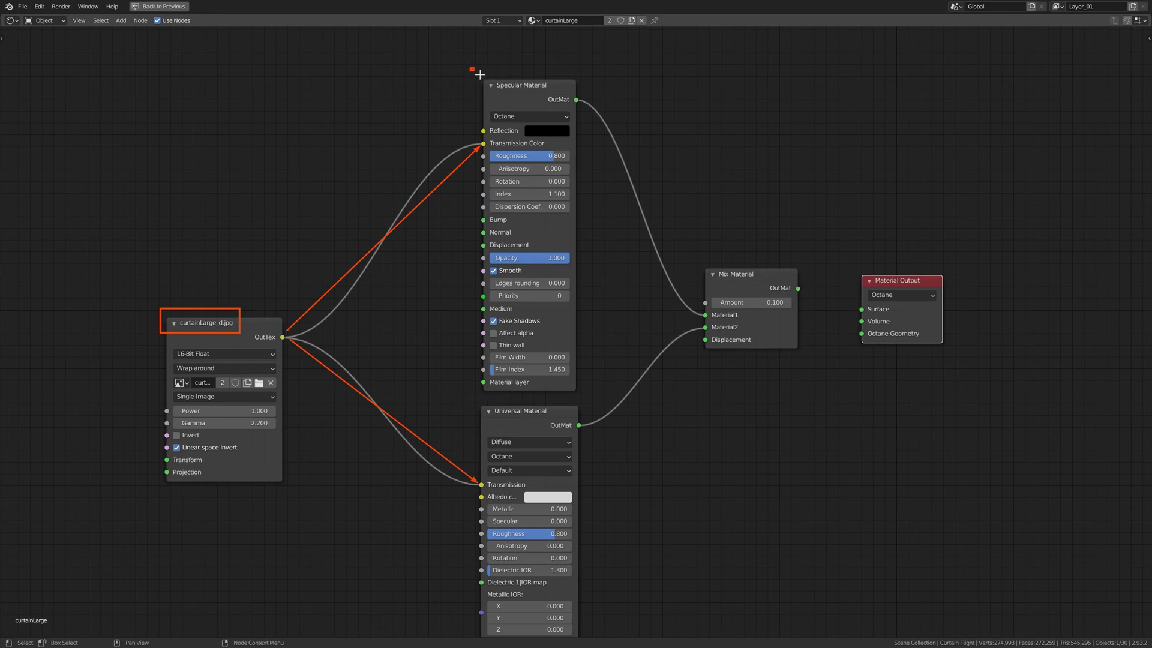
left_click_drag(470, 67, 581, 94)
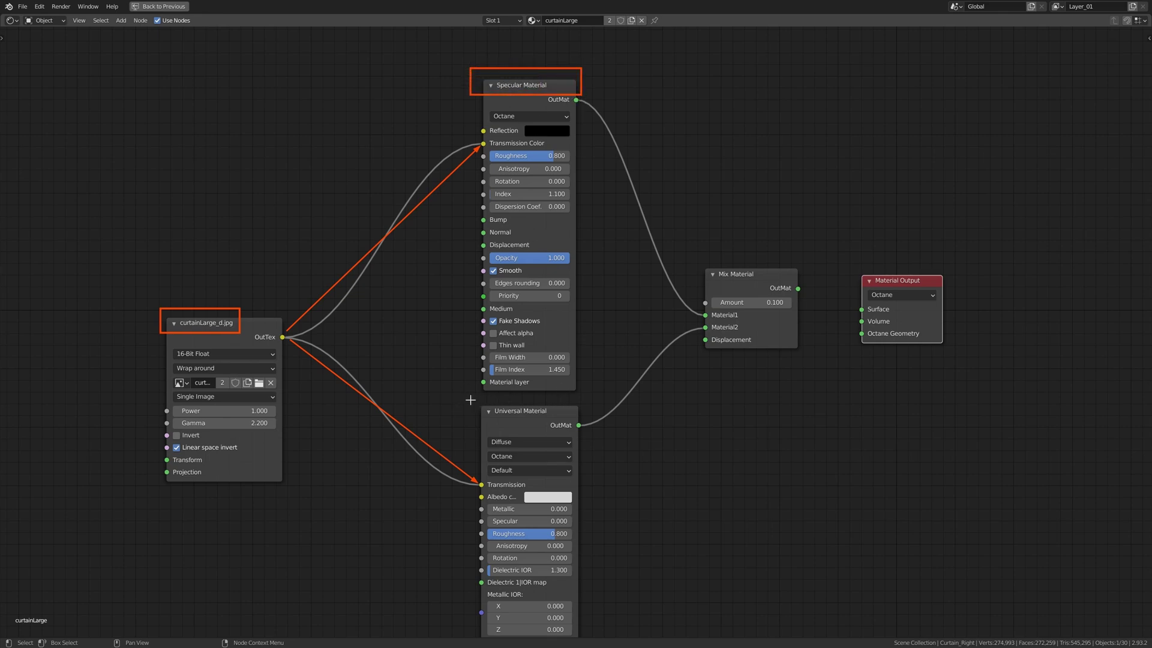
left_click_drag(471, 399, 581, 424)
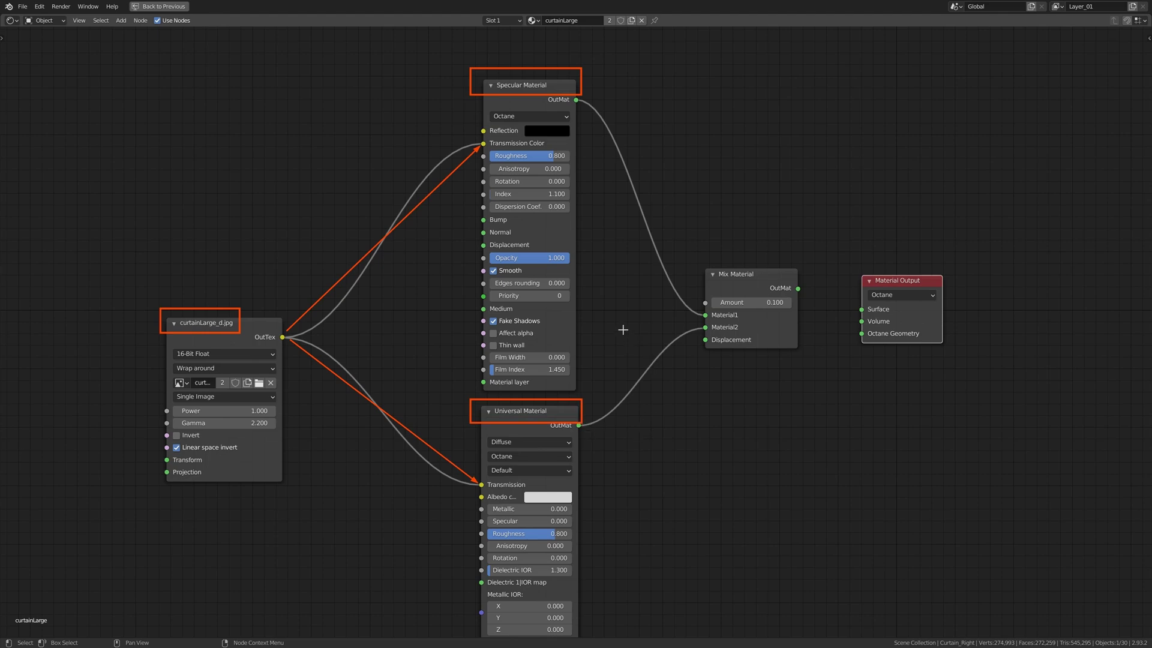
key("Escape")
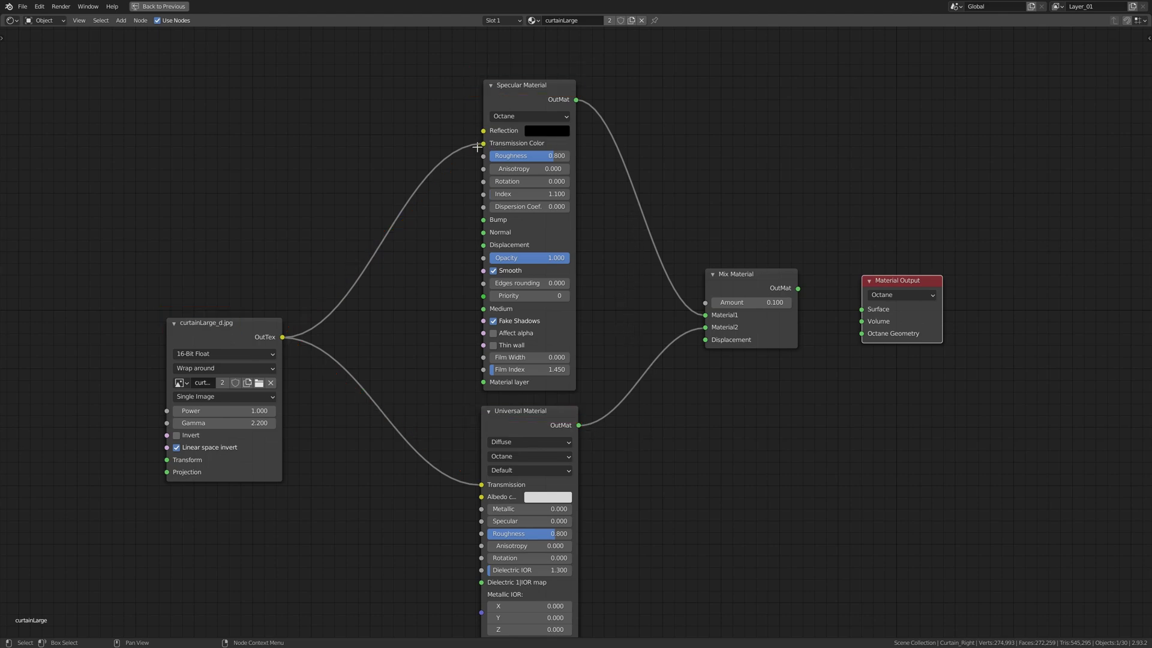
left_click_drag(477, 147, 578, 164)
left_click_drag(478, 187, 578, 203)
left_click_drag(478, 263, 527, 277)
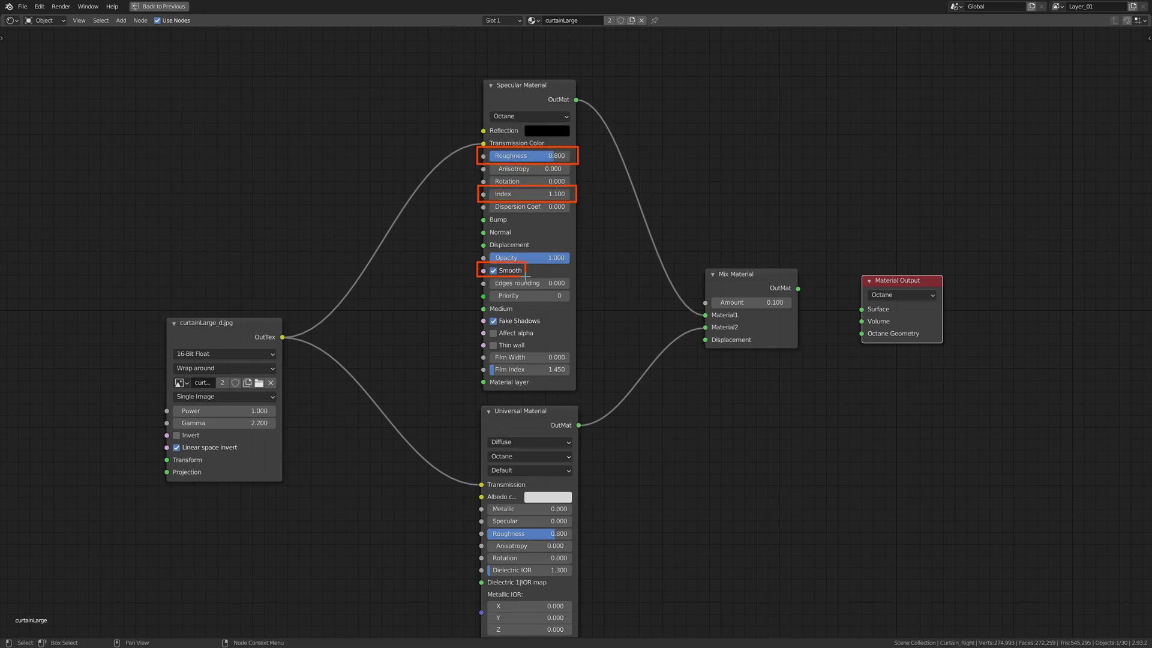
left_click_drag(474, 312, 548, 327)
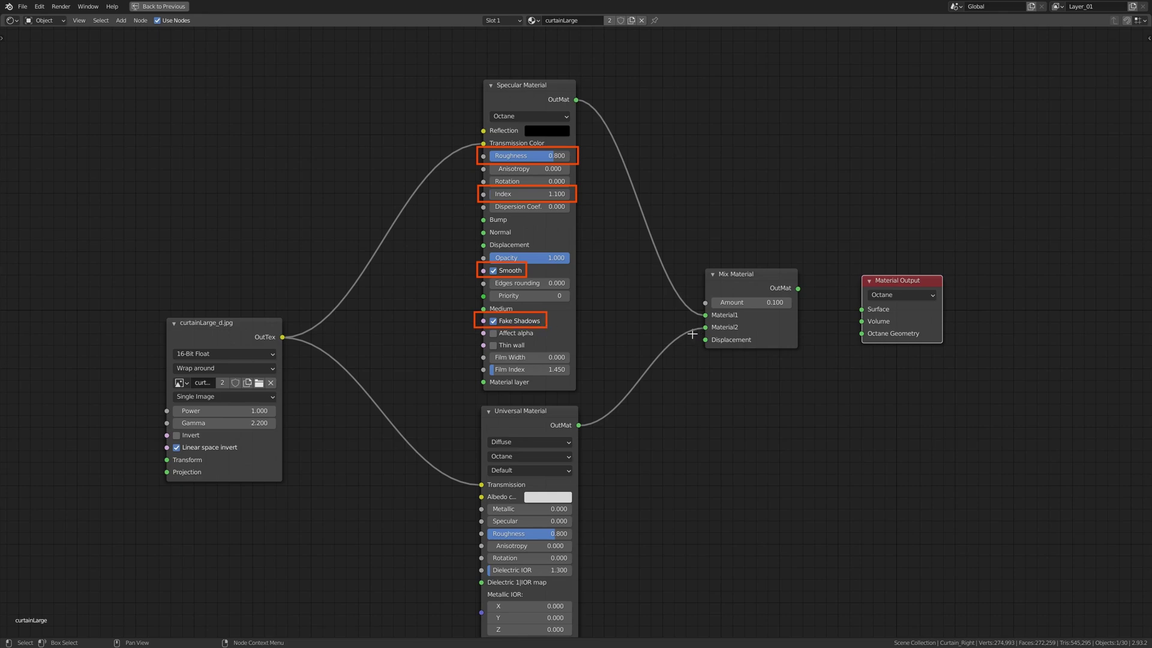
left_click_drag(479, 143, 374, 110)
left_click_drag(314, 72, 324, 119)
left_click(324, 130)
mouse_move(467, 320)
left_mouse_down()
mouse_move(399, 328)
mouse_move(384, 343)
left_mouse_up()
left_click(385, 360)
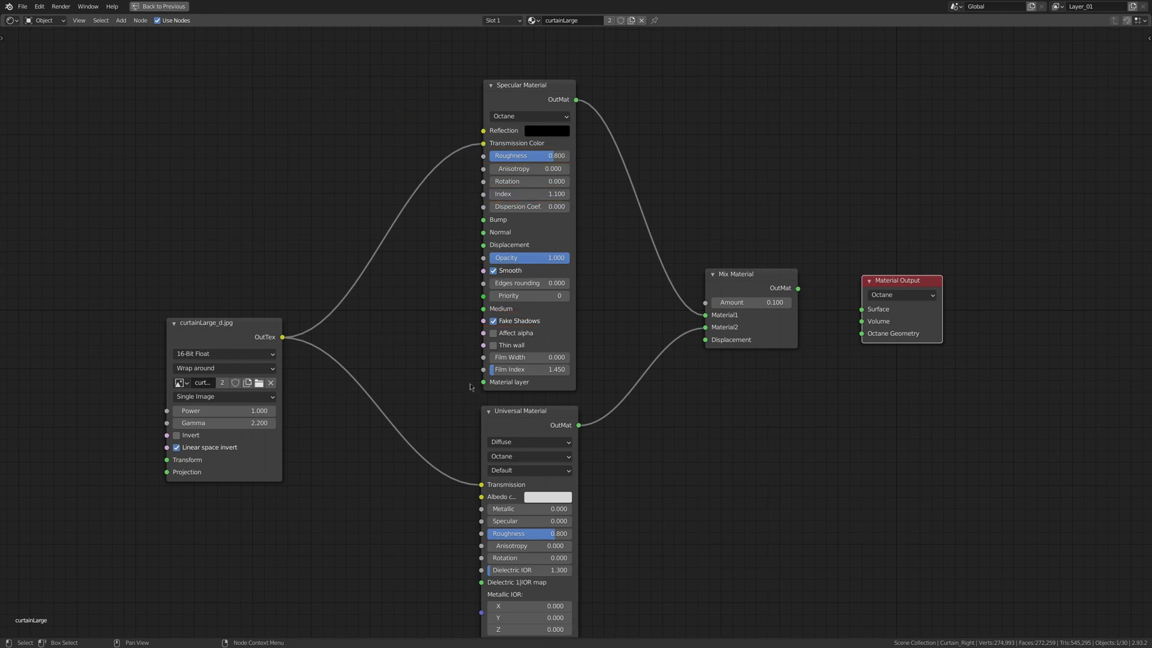
scroll(676, 287, "down", 6, "shift")
scroll(665, 246, "down", 2, "shift")
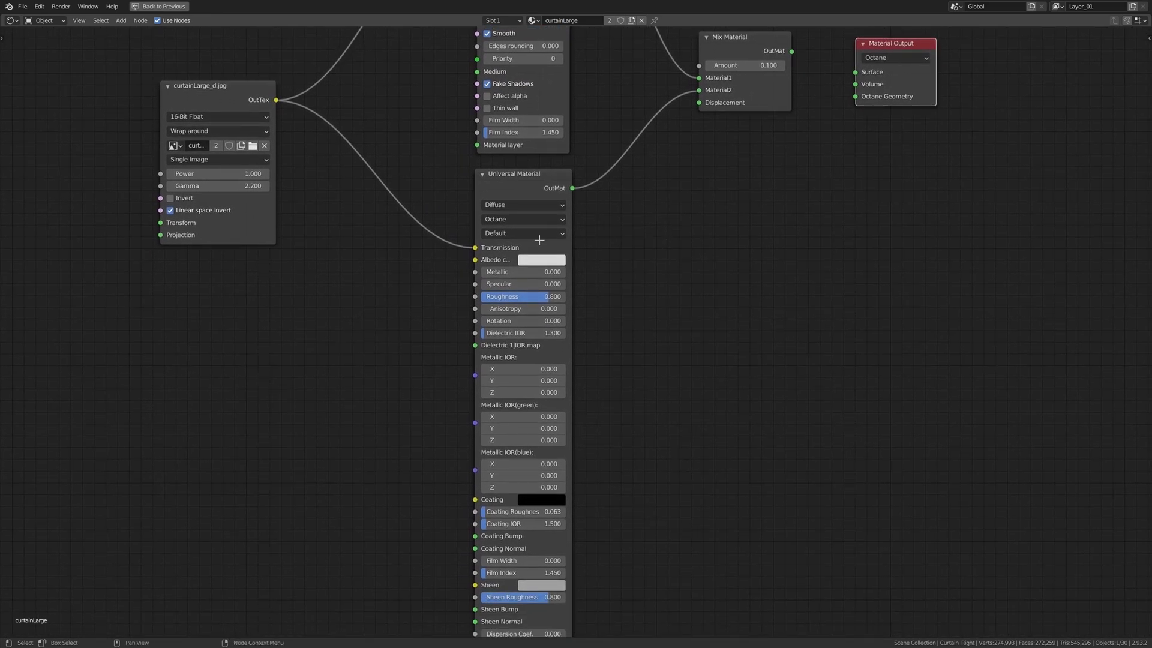
left_click_drag(467, 244, 522, 256)
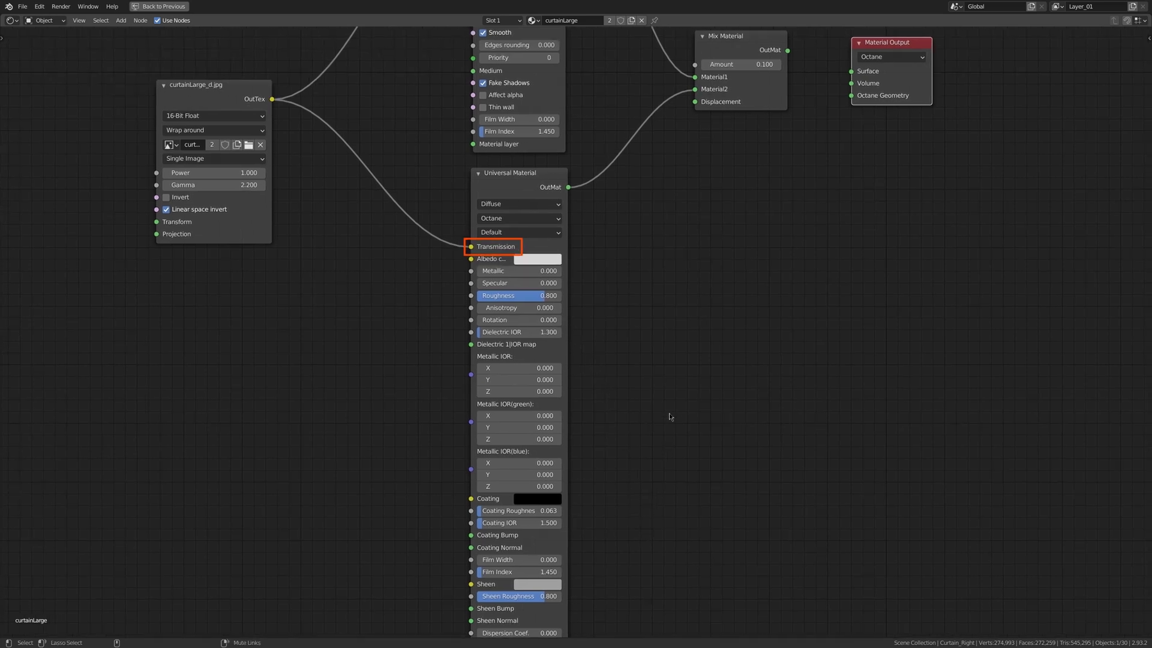
key("ctrl+z")
middle_click_drag(658, 502, 651, 314)
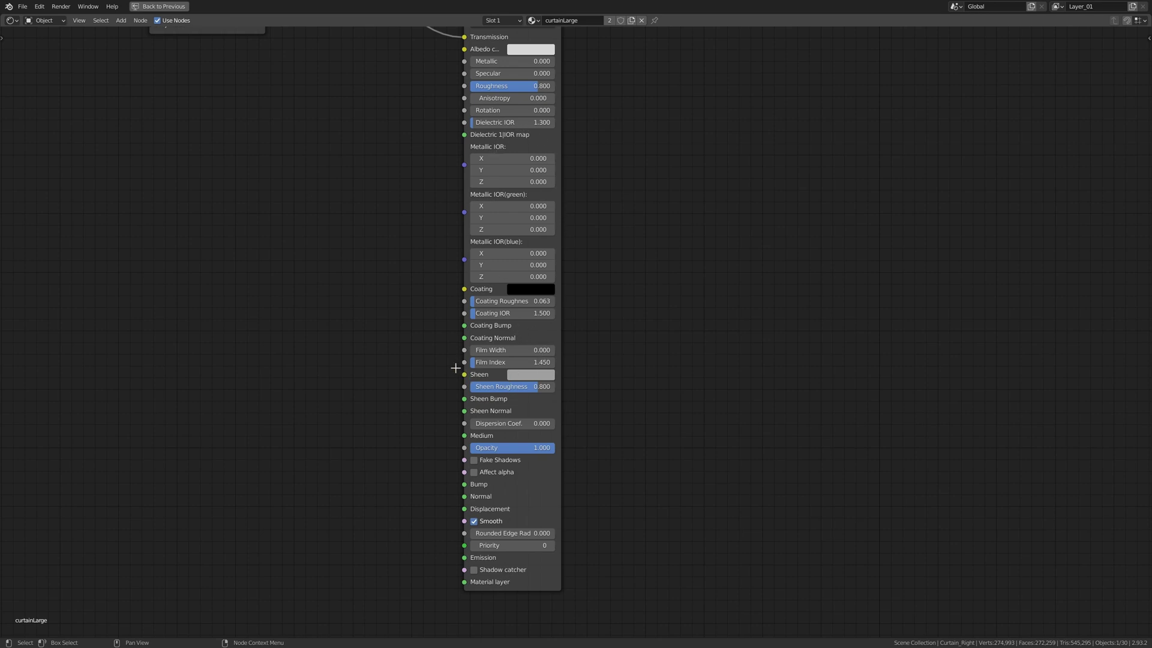
left_click_drag(455, 367, 560, 396)
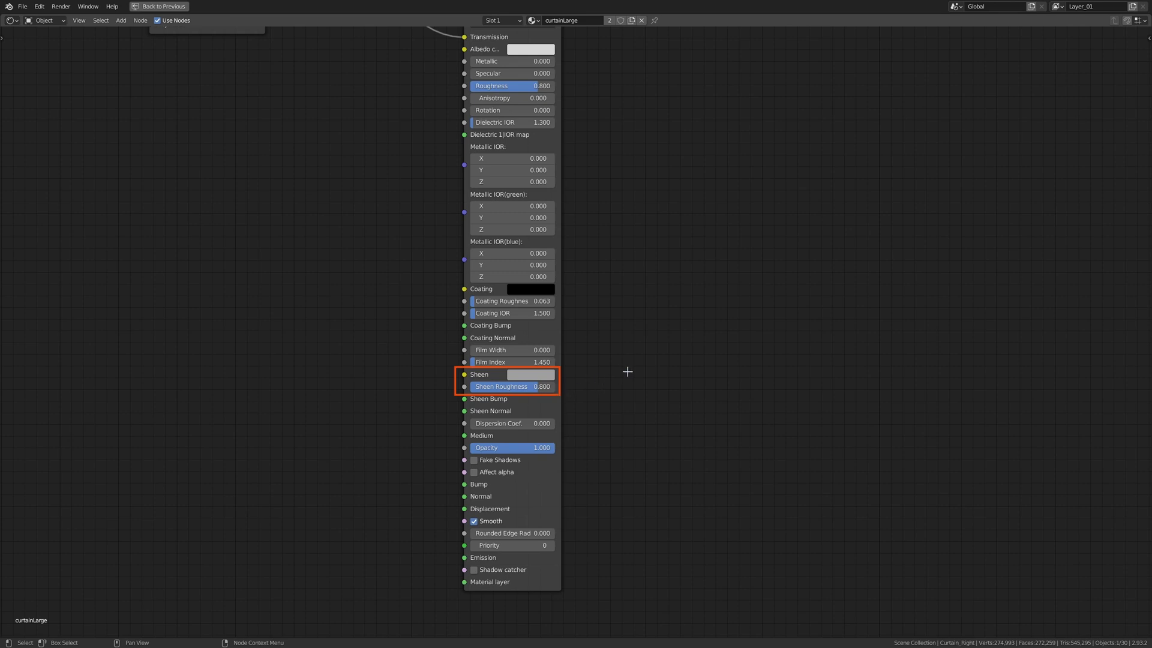
left_click_drag(634, 305, 548, 377)
left_click_drag(677, 461, 552, 392)
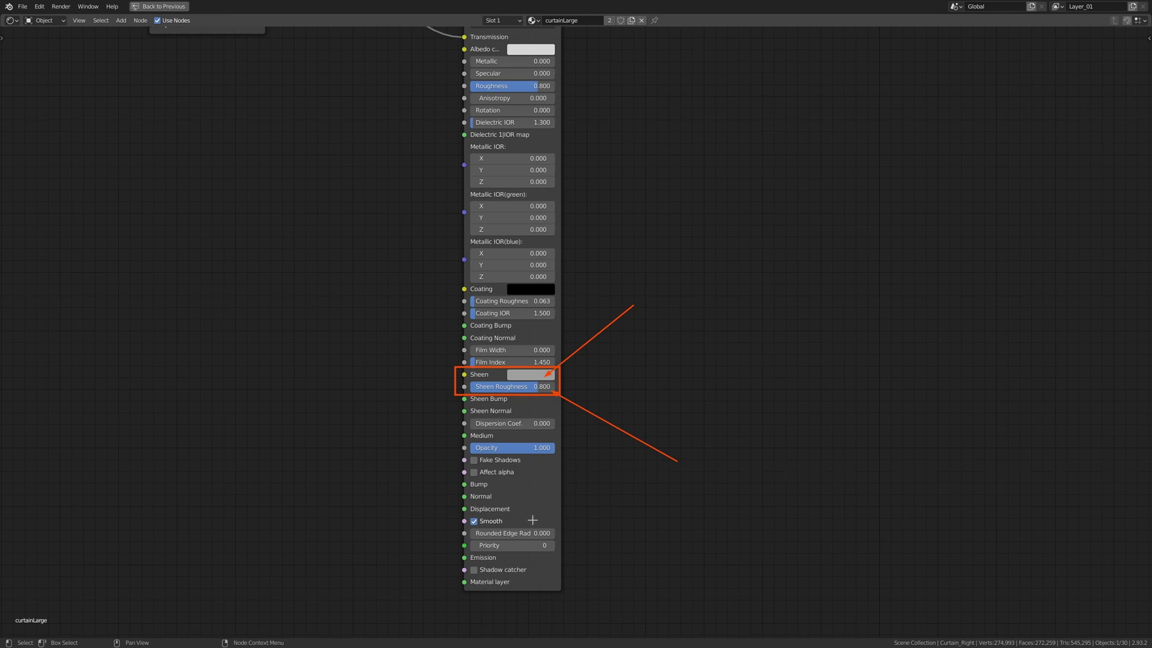
mouse_move(474, 514)
left_mouse_down()
mouse_move(456, 519)
mouse_move(506, 528)
left_mouse_up()
scroll(603, 402, "up", 10, "shift")
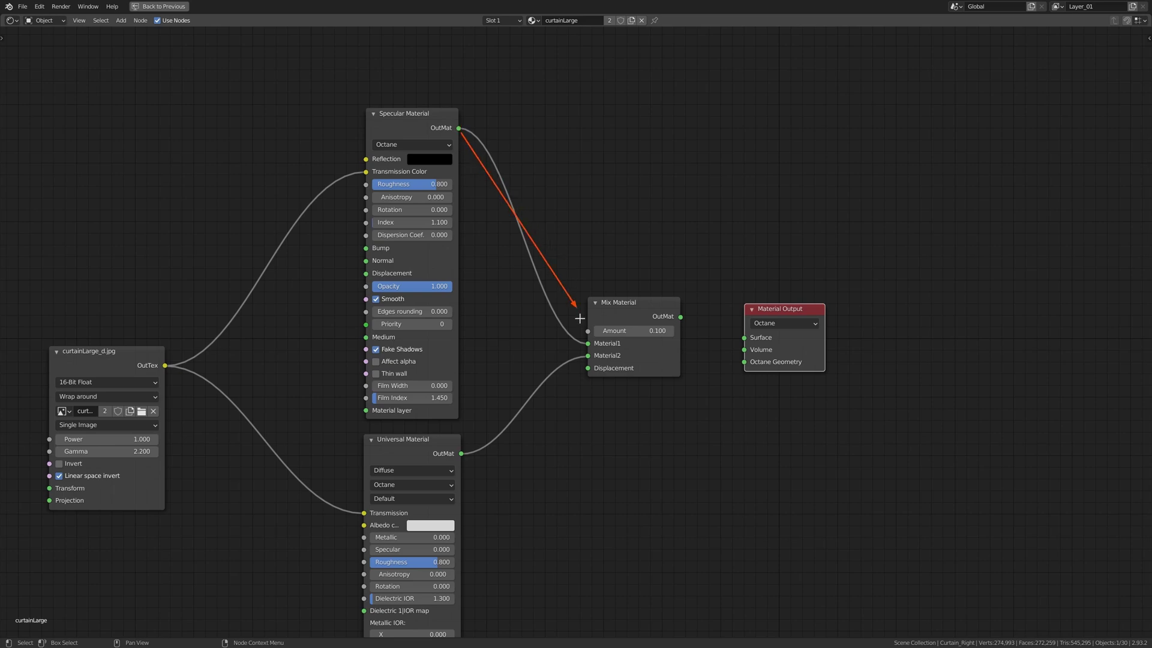
left_click_drag(463, 135, 586, 339)
left_click_drag(470, 449, 582, 355)
left_click_drag(638, 236, 650, 326)
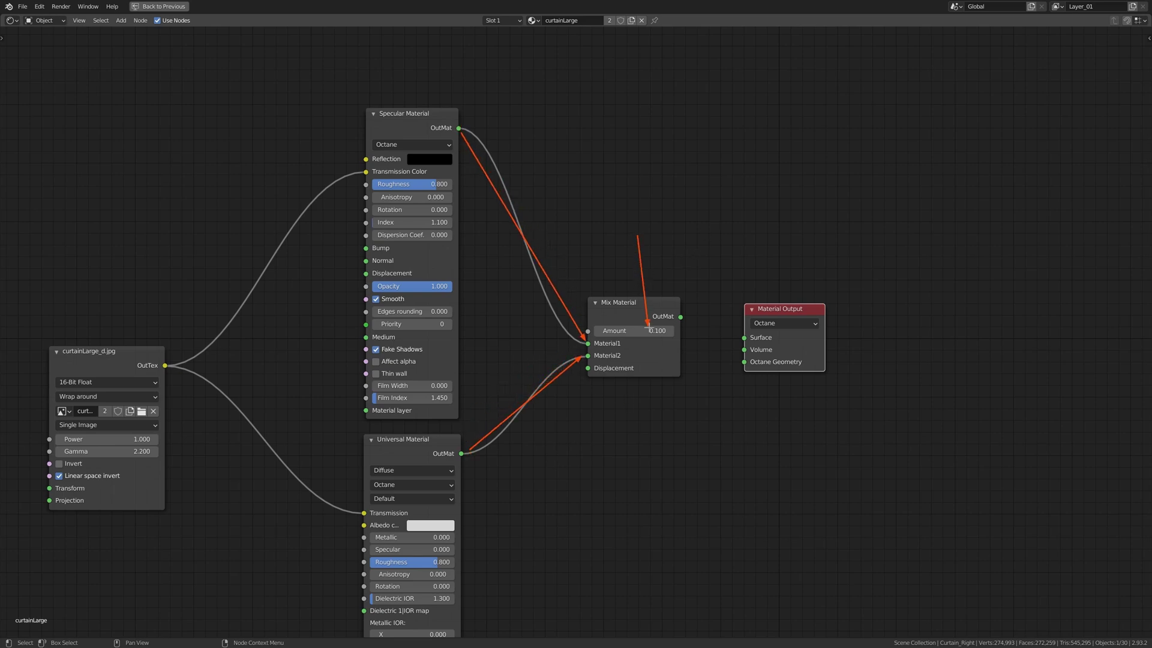
key("Escape")
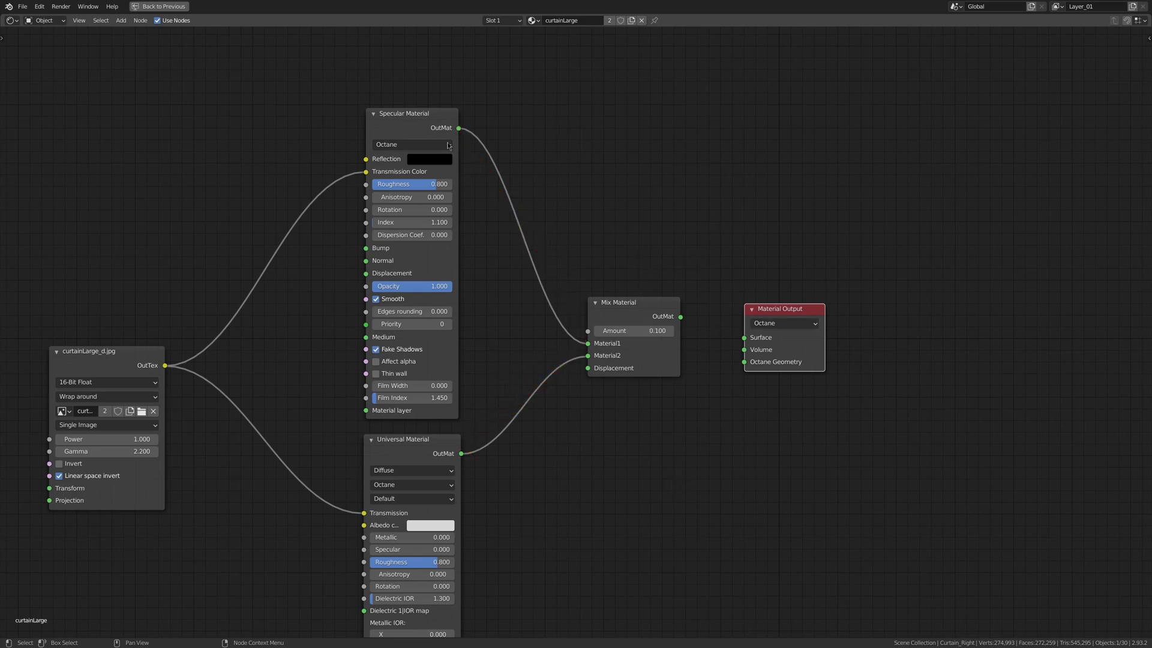
Restore the Shading layout, link Mix Material to Surface, and reframe the rendered room
key("ctrl+space")
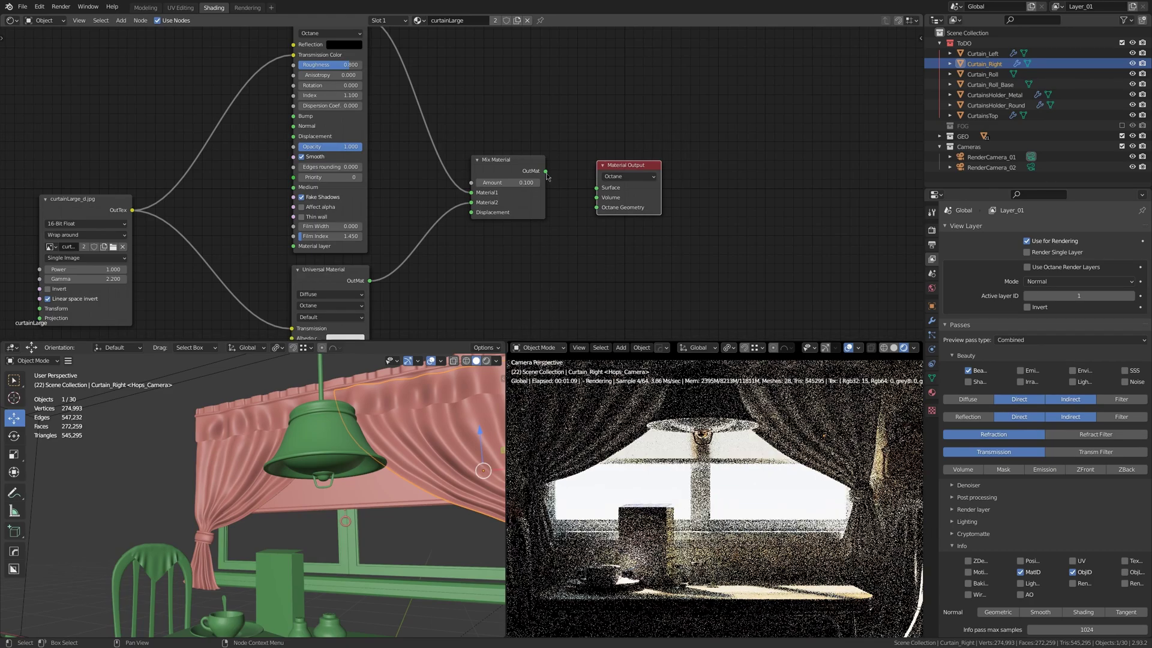
left_click_drag(546, 172, 598, 190)
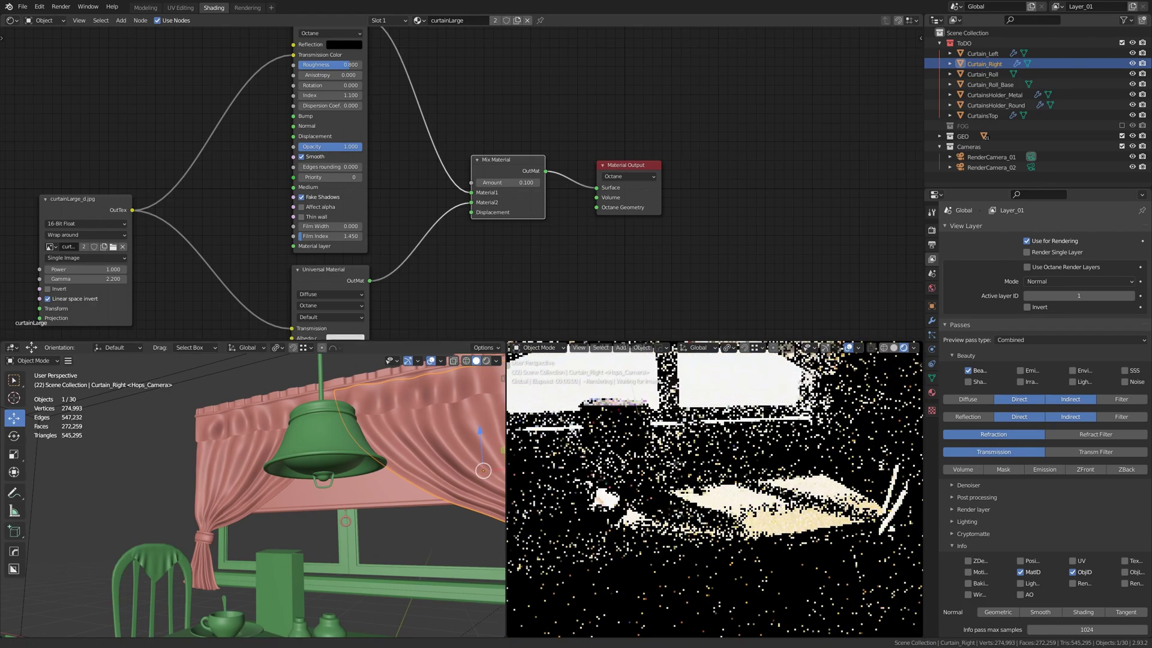
middle_click_drag(764, 532, 709, 484, "shift")
middle_click_drag(734, 499, 767, 529)
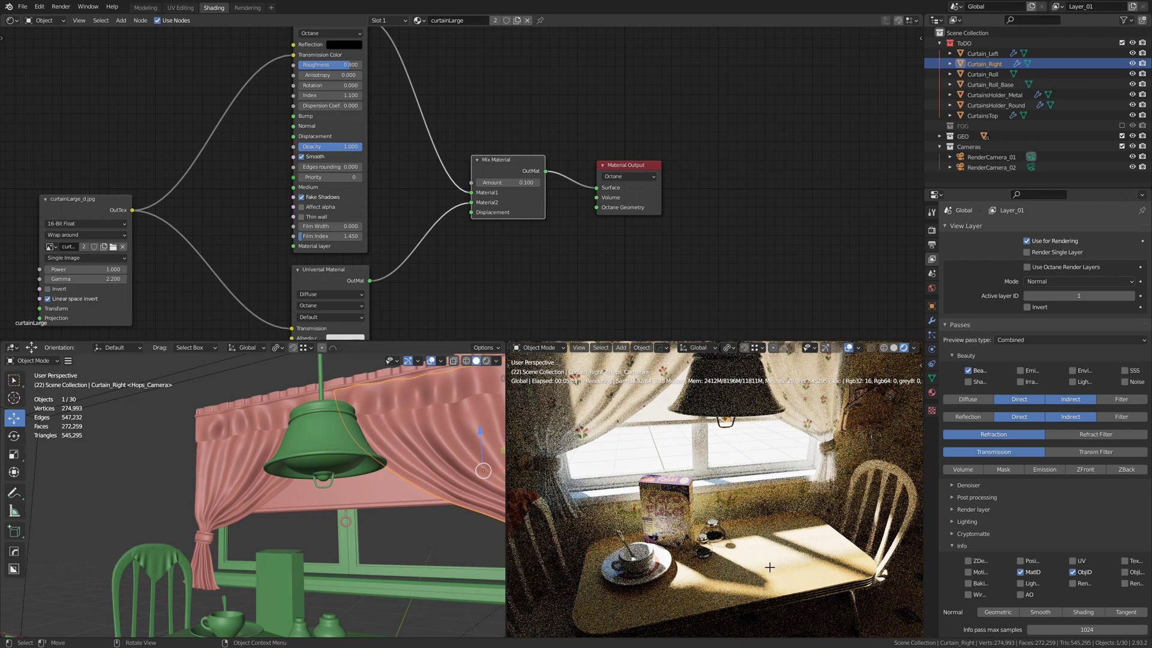
Annotate the sunlit table in the render and label Mix Material inputs 1 and 2
key("ctrl+b")
left_click_drag(761, 558, 835, 596)
left_click_drag(815, 498, 798, 569)
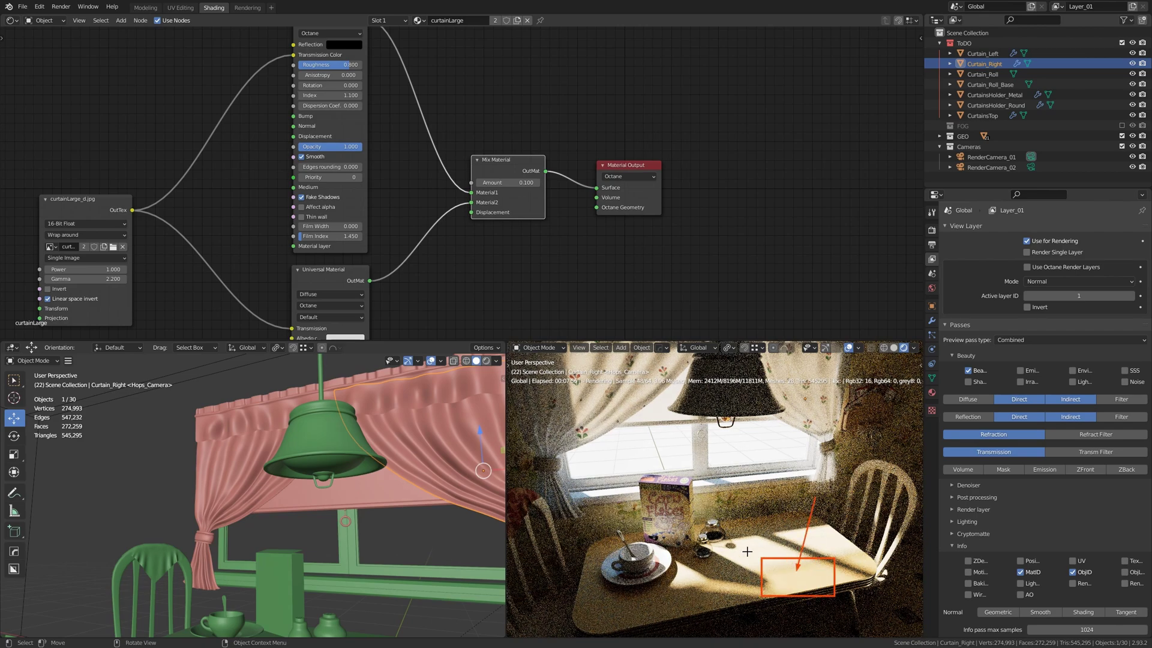
left_click_drag(755, 513, 742, 584)
left_click_drag(868, 504, 855, 558)
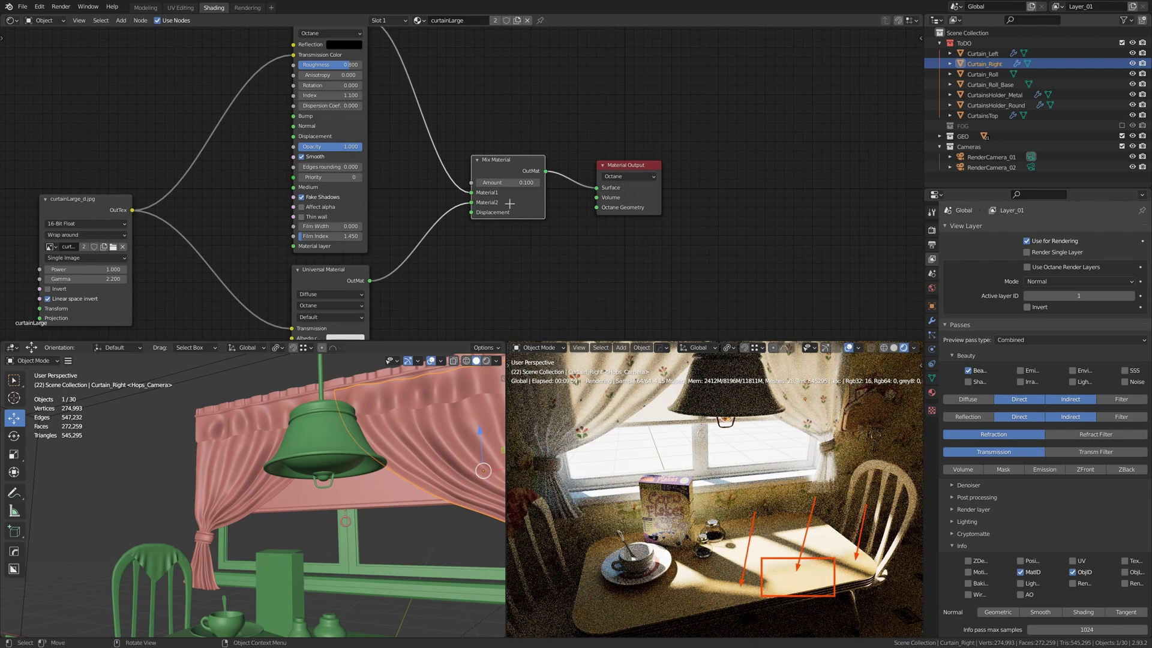
left_click_drag(464, 149, 551, 226)
left_click_drag(472, 151, 514, 167)
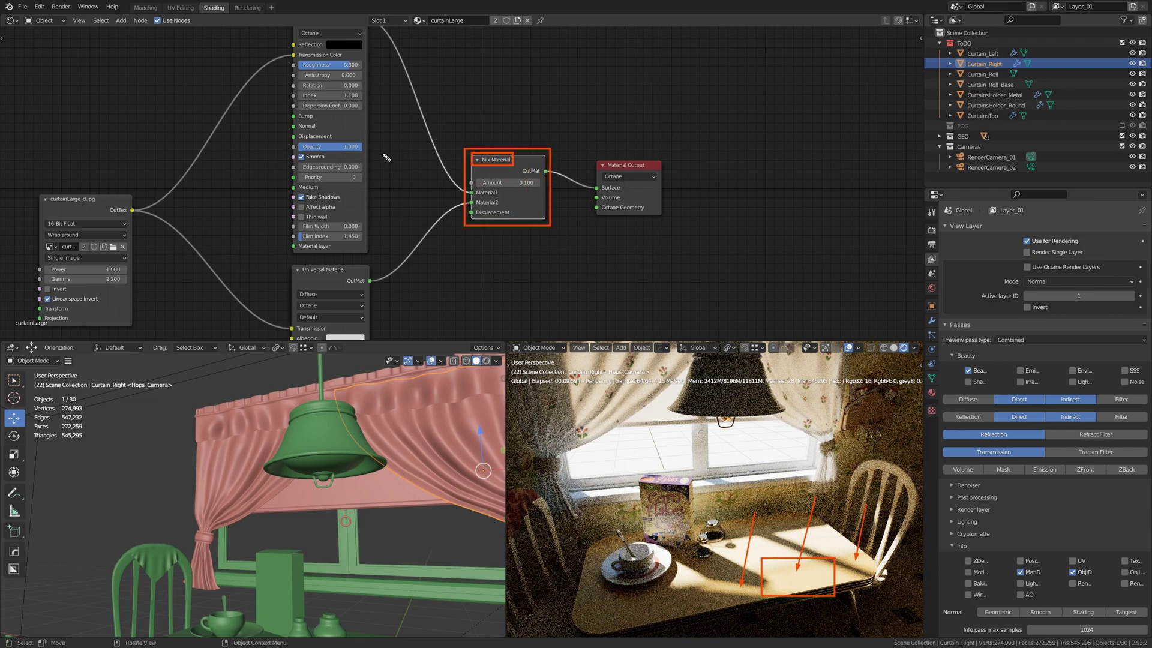
left_click_drag(382, 144, 392, 168)
left_click_drag(384, 292, 400, 311)
key("Escape")
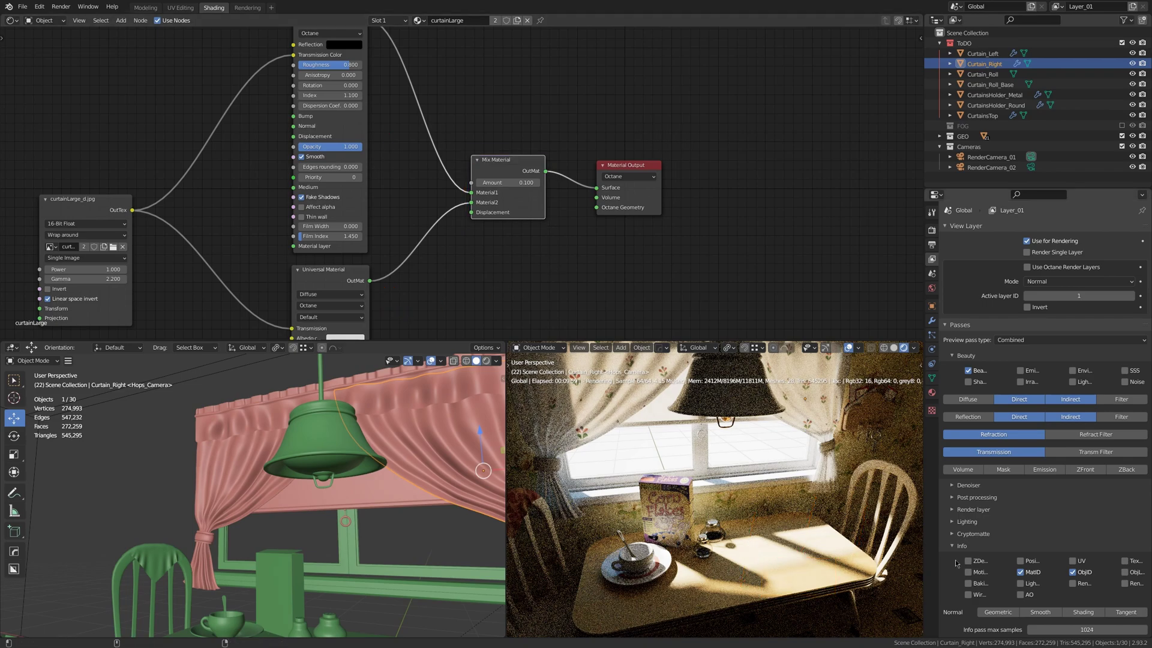
left_click_drag(773, 444, 779, 575)
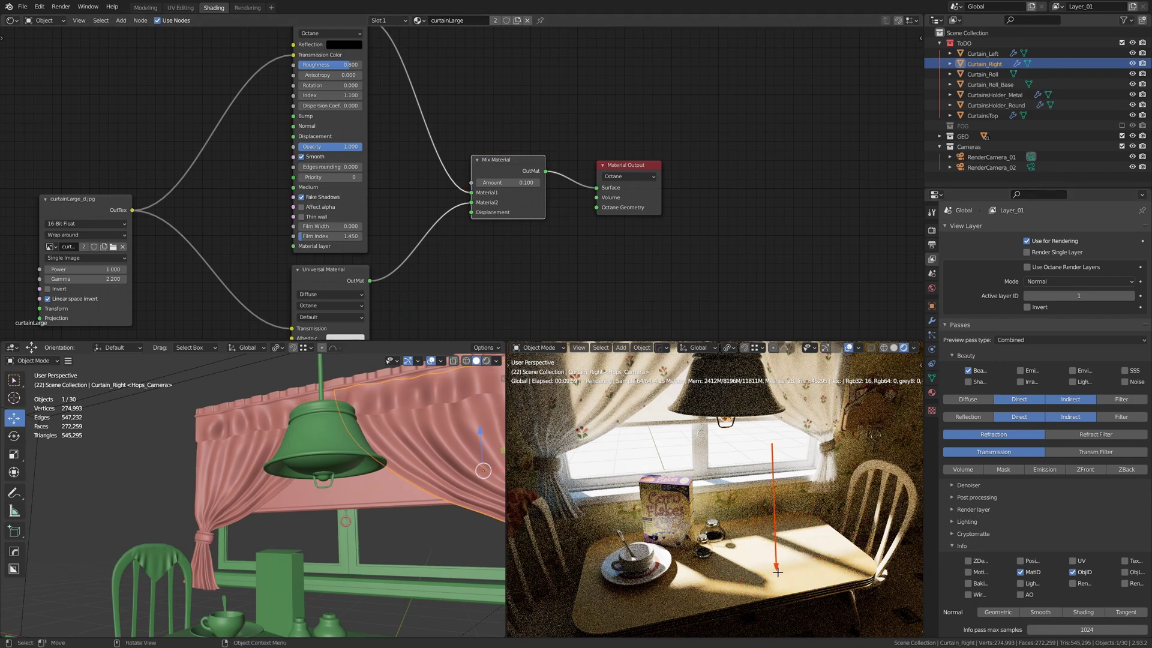
left_click_drag(802, 455, 856, 562)
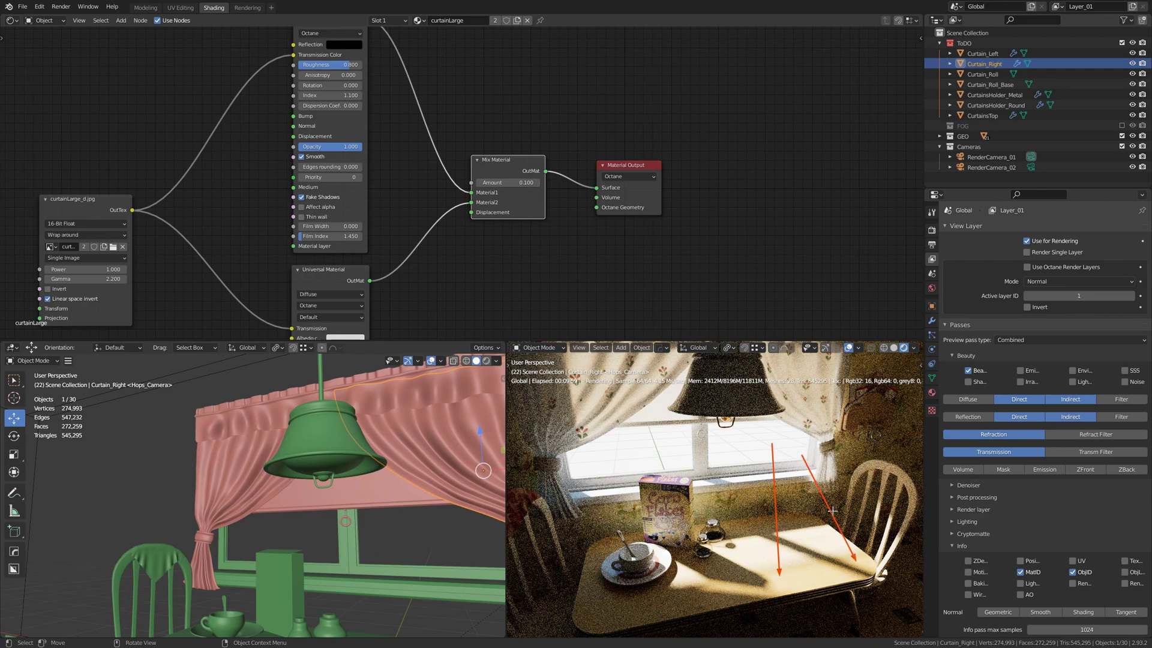
Link Universal, then Specular Material, straight to Surface and view through the camera
mouse_move(401, 146)
middle_mouse_down()
mouse_move(404, 189)
mouse_move(403, 105)
middle_mouse_up()
mouse_move(364, 261)
left_mouse_down()
mouse_move(477, 276)
mouse_move(591, 168)
left_mouse_up()
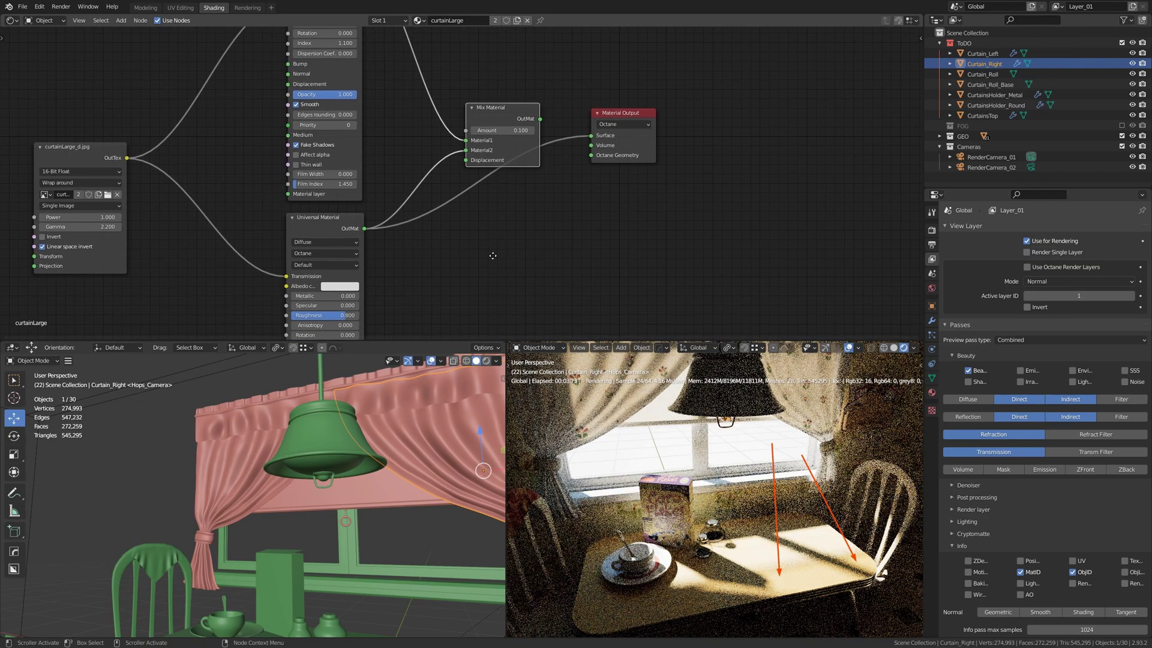
middle_click_drag(498, 282, 489, 351)
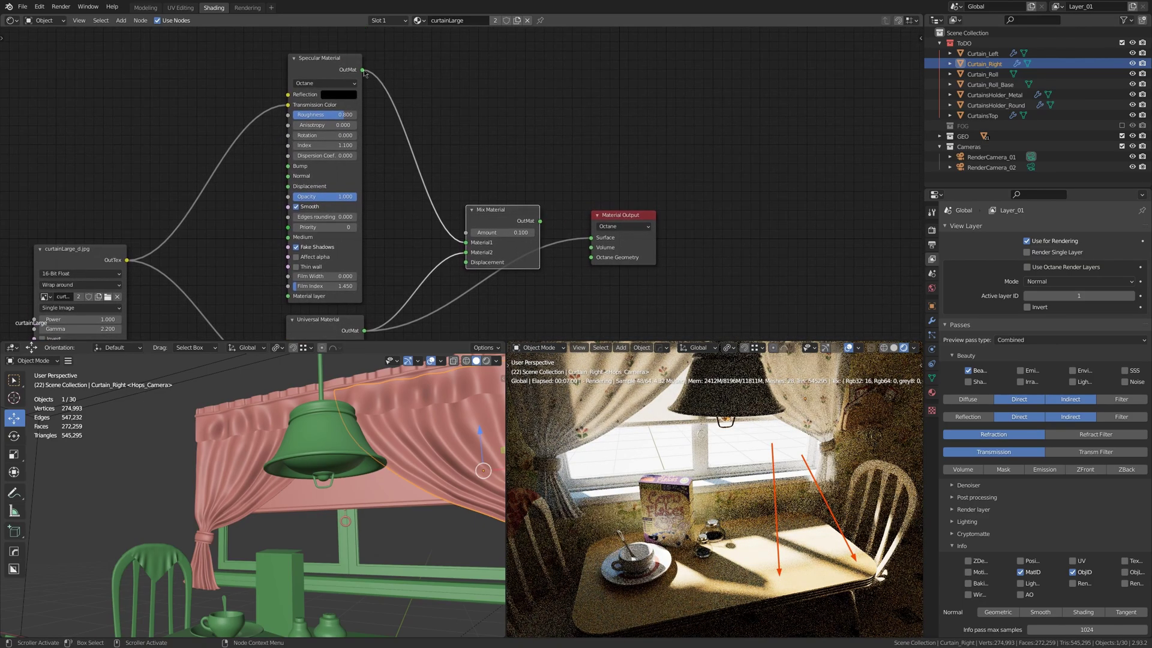
left_click_drag(362, 69, 592, 238)
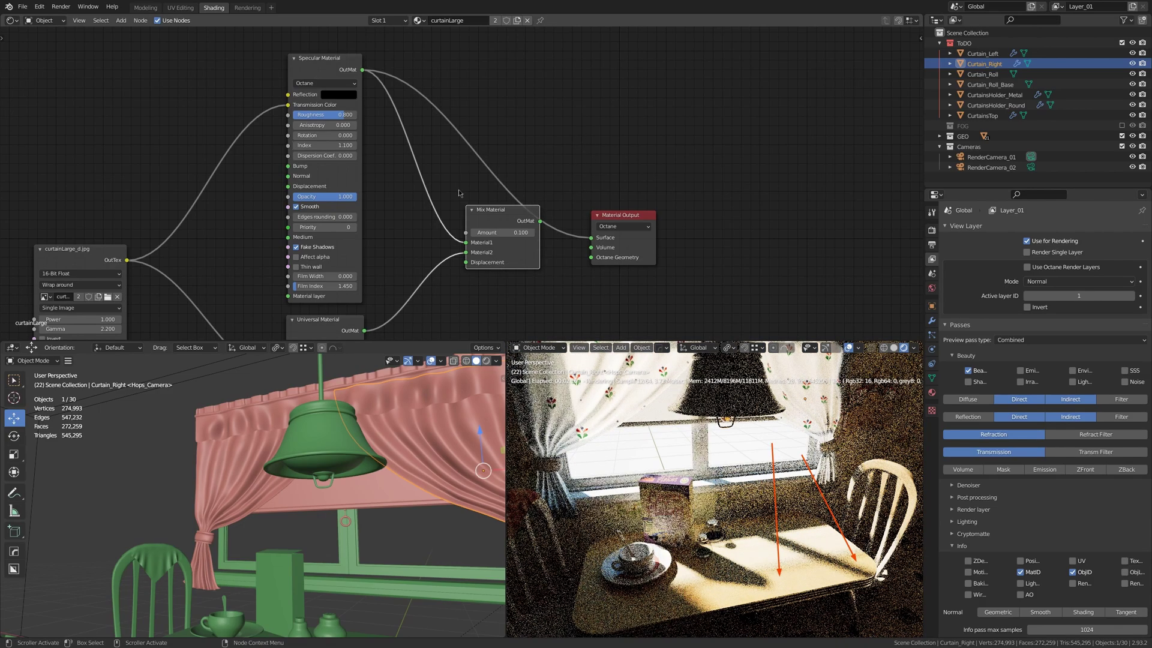
mouse_move(459, 189)
middle_mouse_down()
mouse_move(467, 35)
mouse_move(463, 258)
mouse_move(436, 434)
middle_mouse_up()
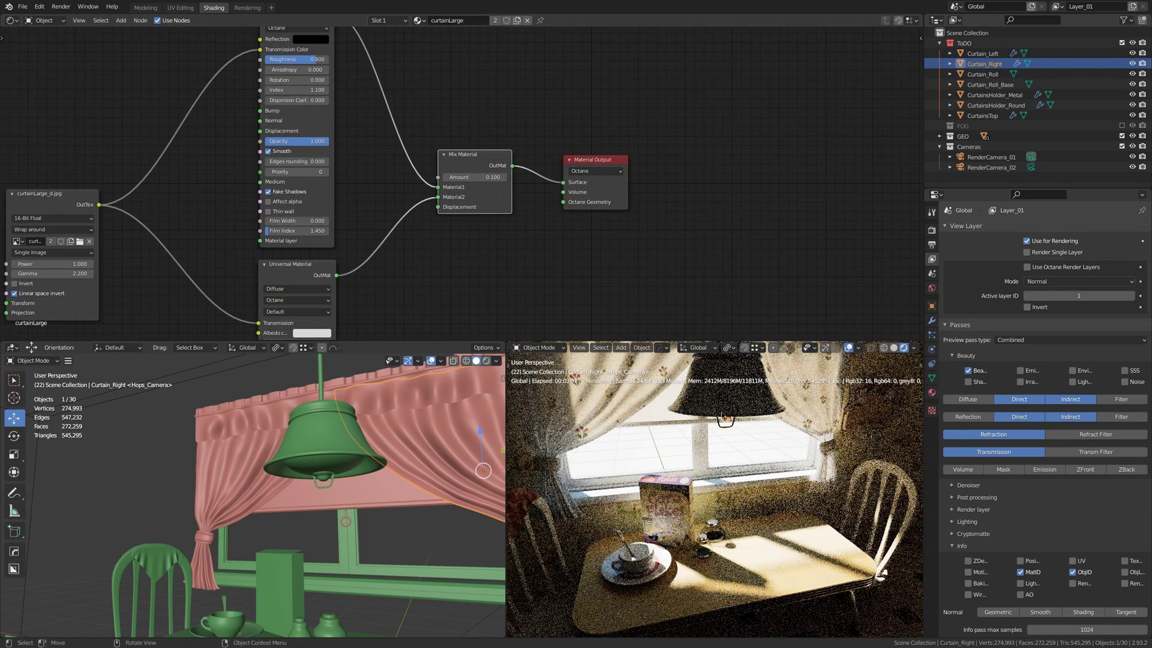
key("KP_0")
middle_click_drag(377, 45, 372, 96)
Link Universal Material directly to Surface and preview the Refraction pass
scroll(373, 96, "down", 1)
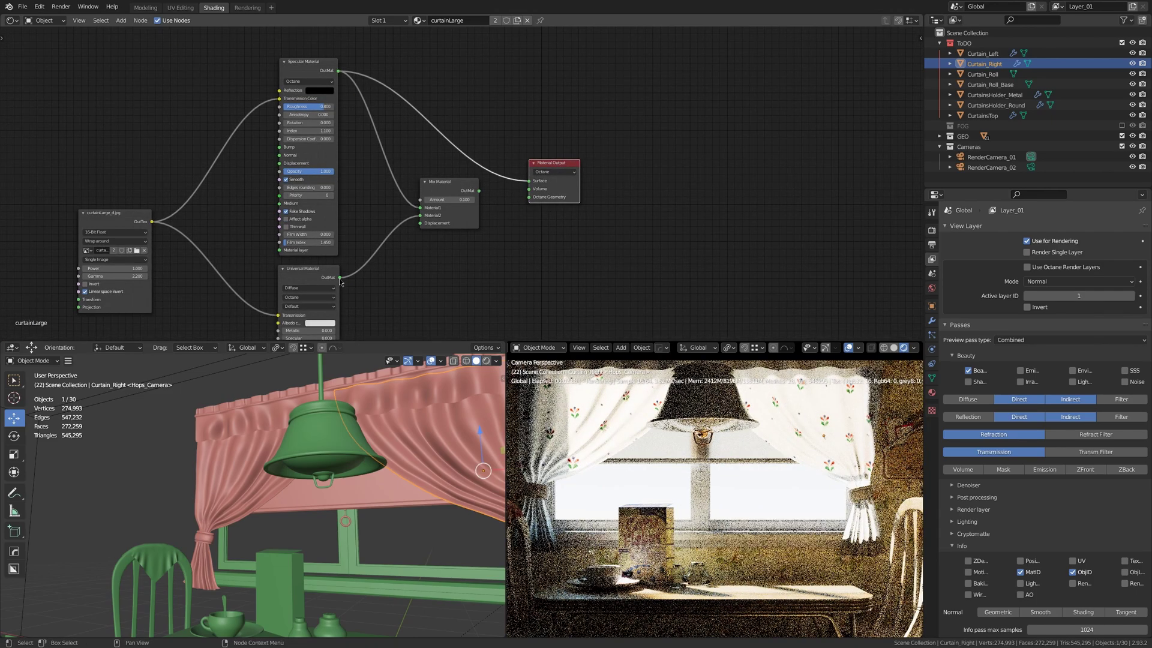
mouse_move(340, 277)
left_mouse_down()
mouse_move(529, 181)
mouse_move(559, 187)
left_mouse_up()
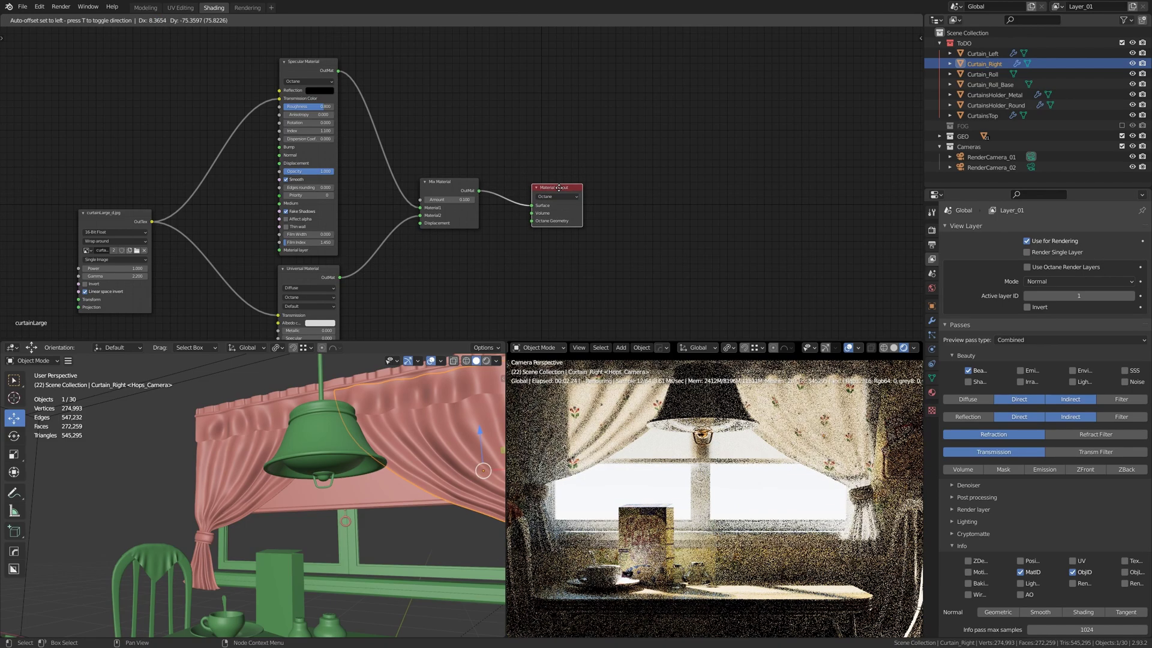
left_click(1025, 340)
left_click(629, 482)
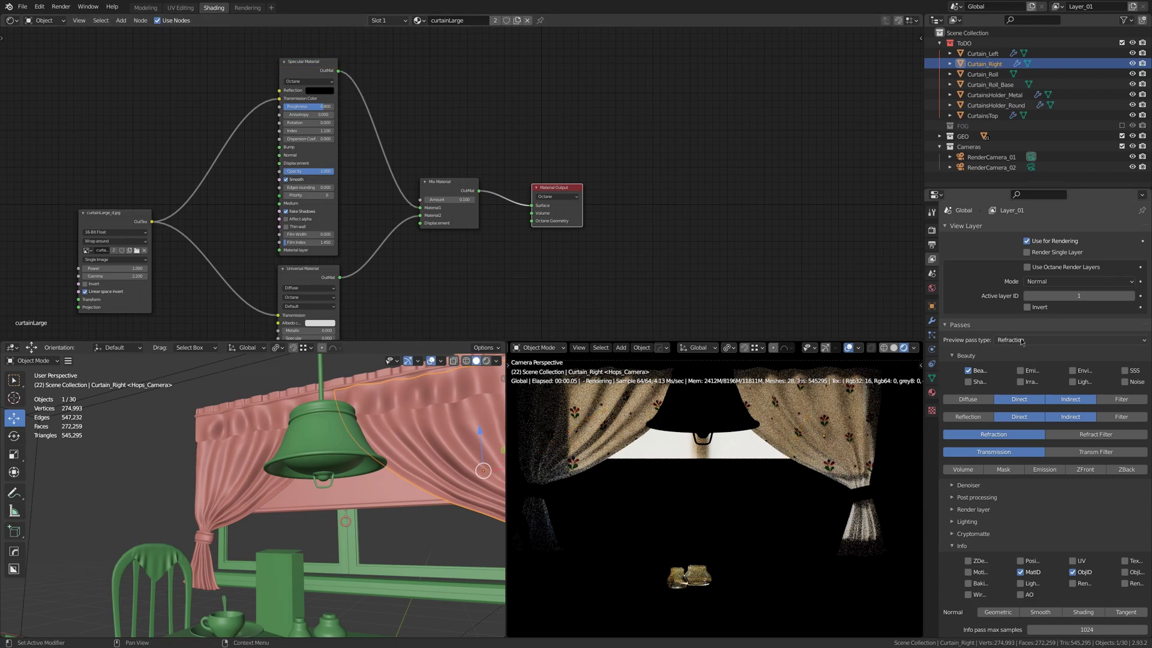
Preview the Transmission pass, then switch the preview back to Combined
left_click(1071, 340)
left_click(652, 475)
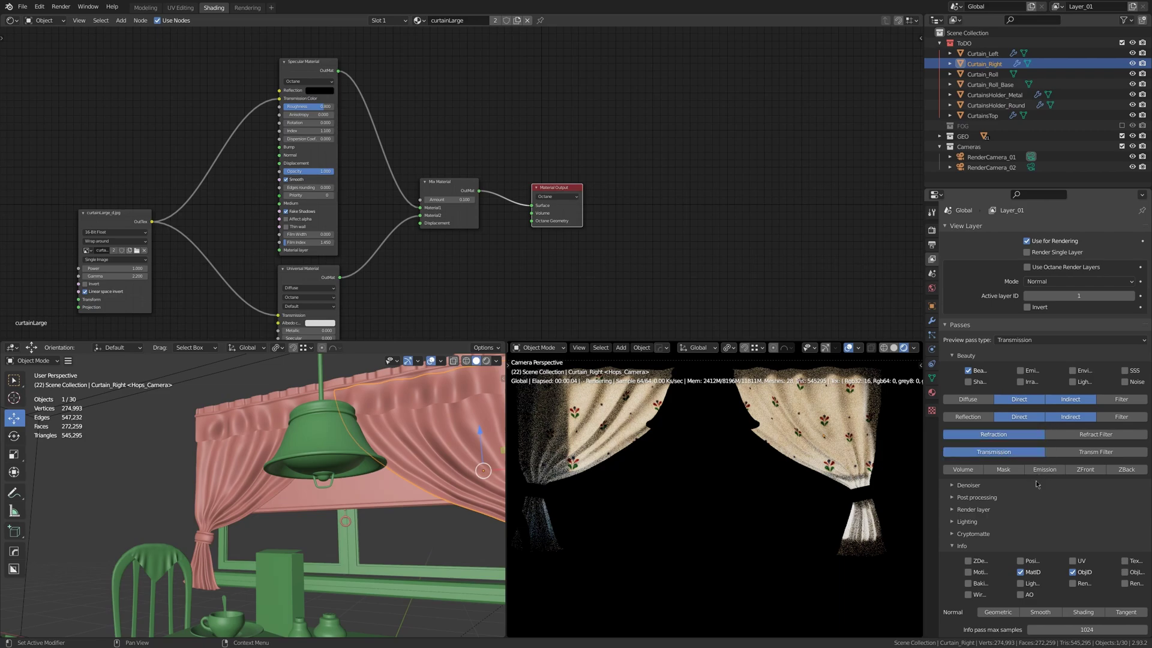
left_click(1072, 340)
left_click(667, 358)
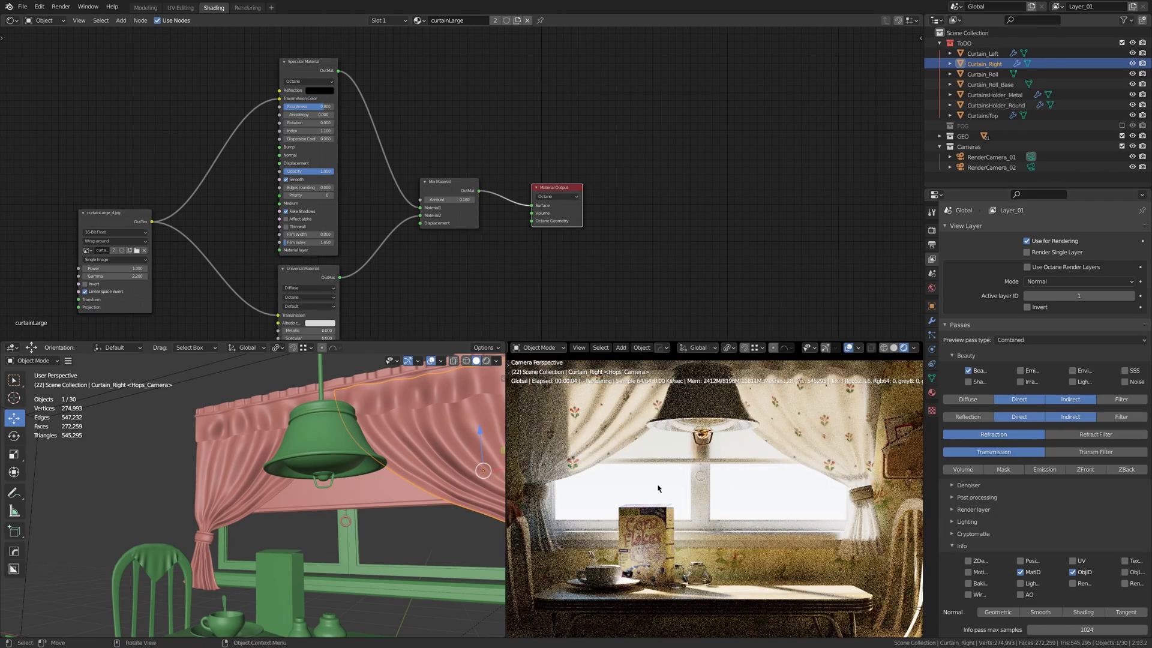
middle_click_drag(421, 474, 392, 499)
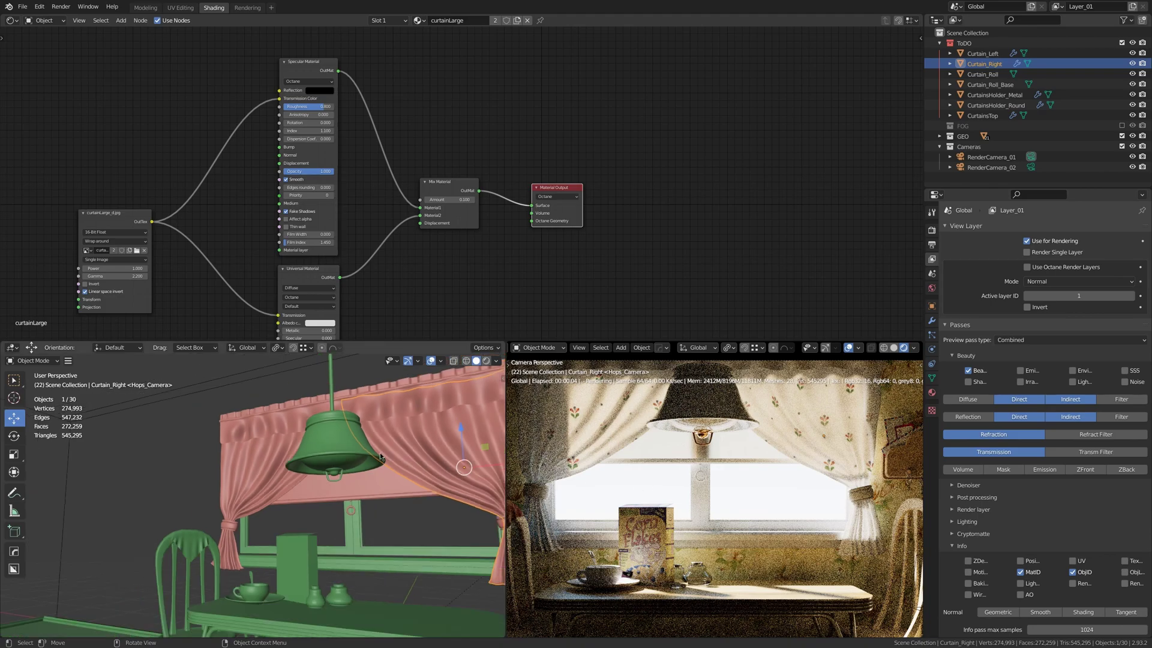
Select CurtainsTop, then Curtain_Roll_Base to show its Frame glossy material (roughness 0.440)
left_click(394, 402)
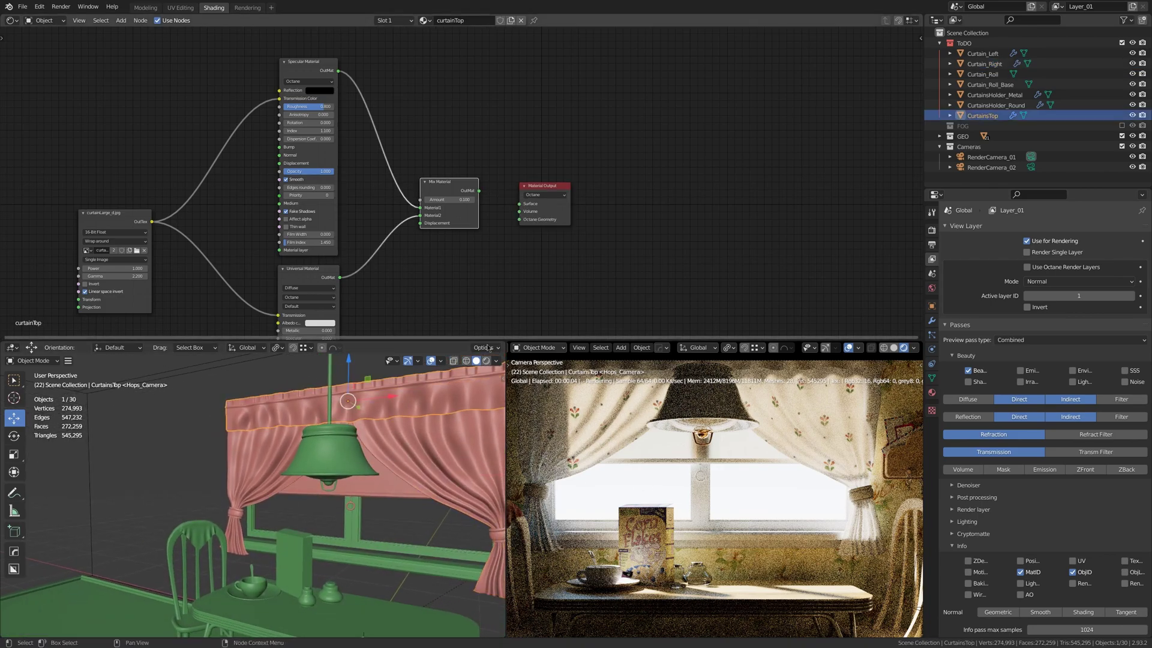
scroll(535, 243, "up", 2)
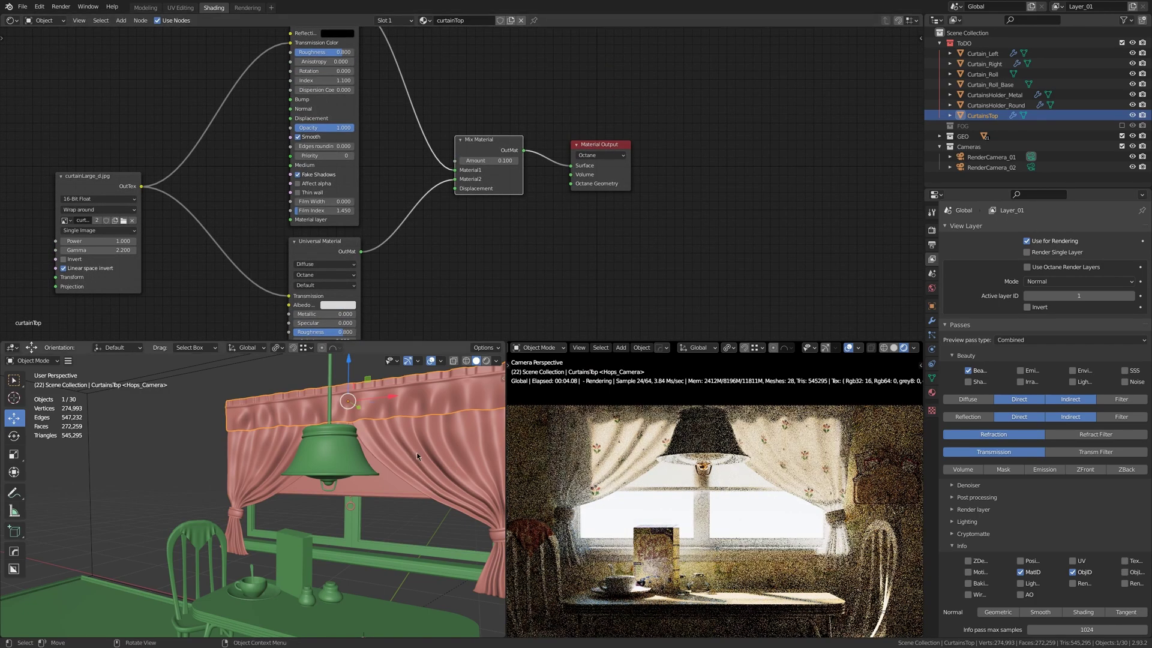
middle_click_drag(416, 452, 363, 467)
scroll(363, 467, "up", 5)
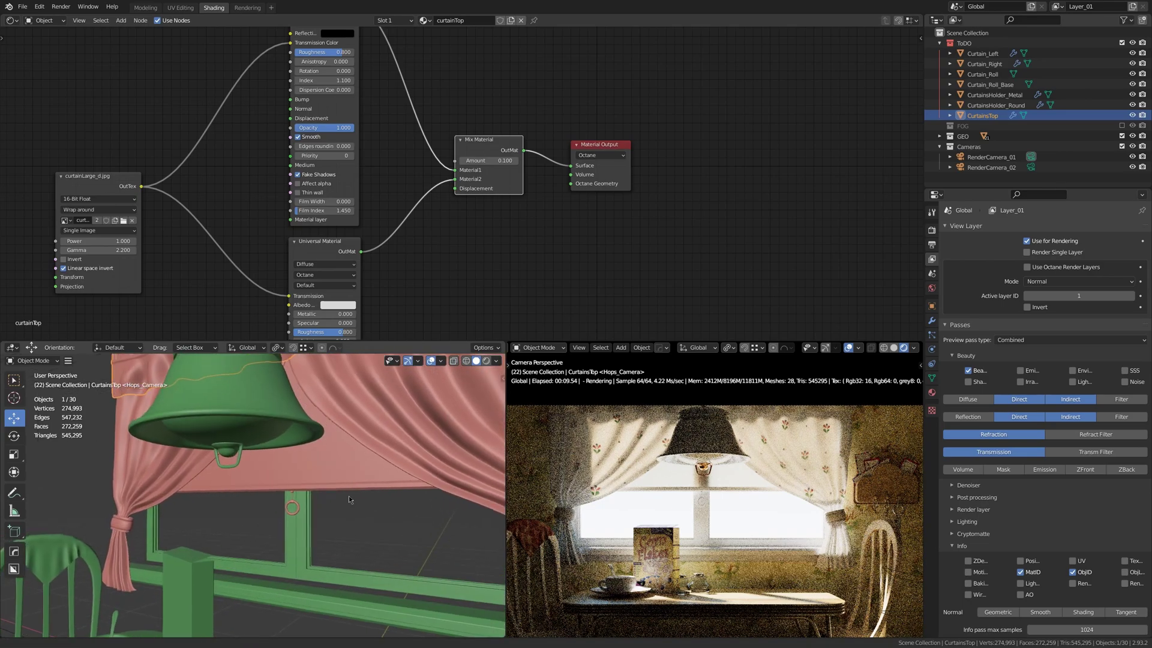
left_click(392, 487)
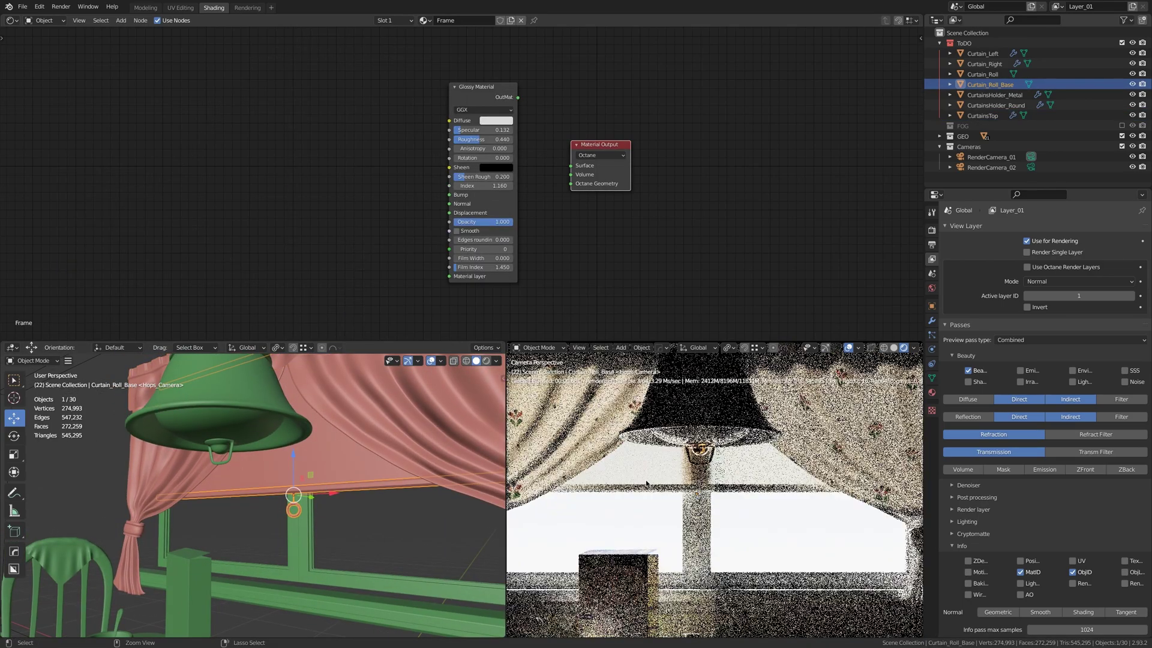
Draw a render region around the window frame and show the Ring Metal Material nodes full-screen
key("ctrl+b")
left_click_drag(565, 447, 821, 548)
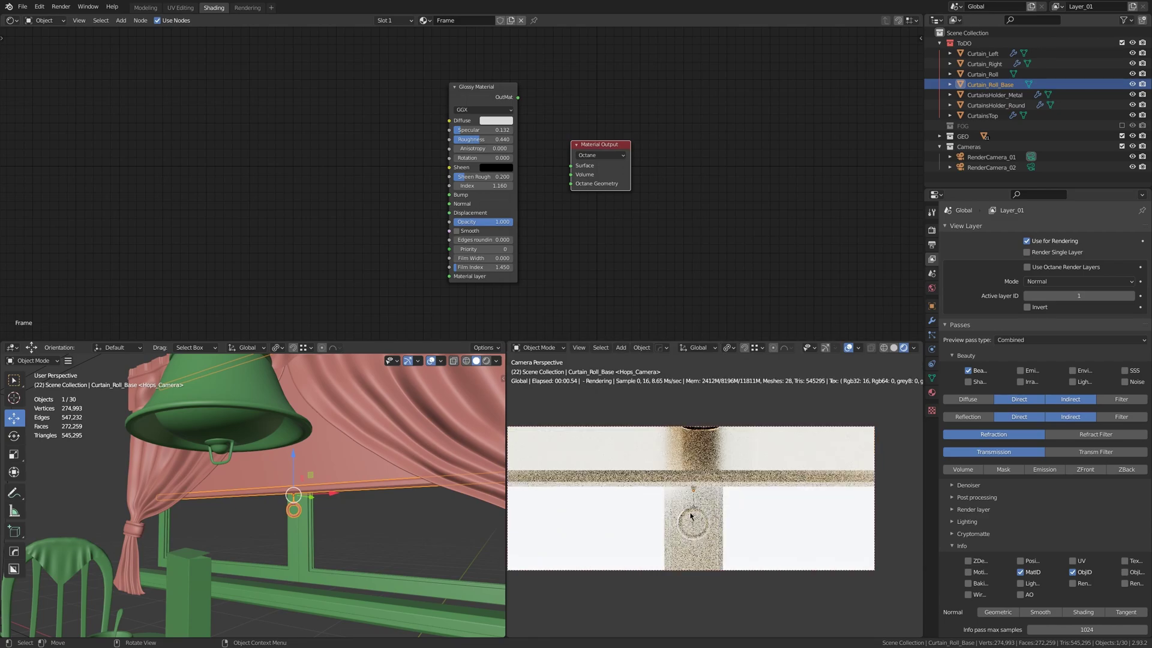
left_click(933, 392)
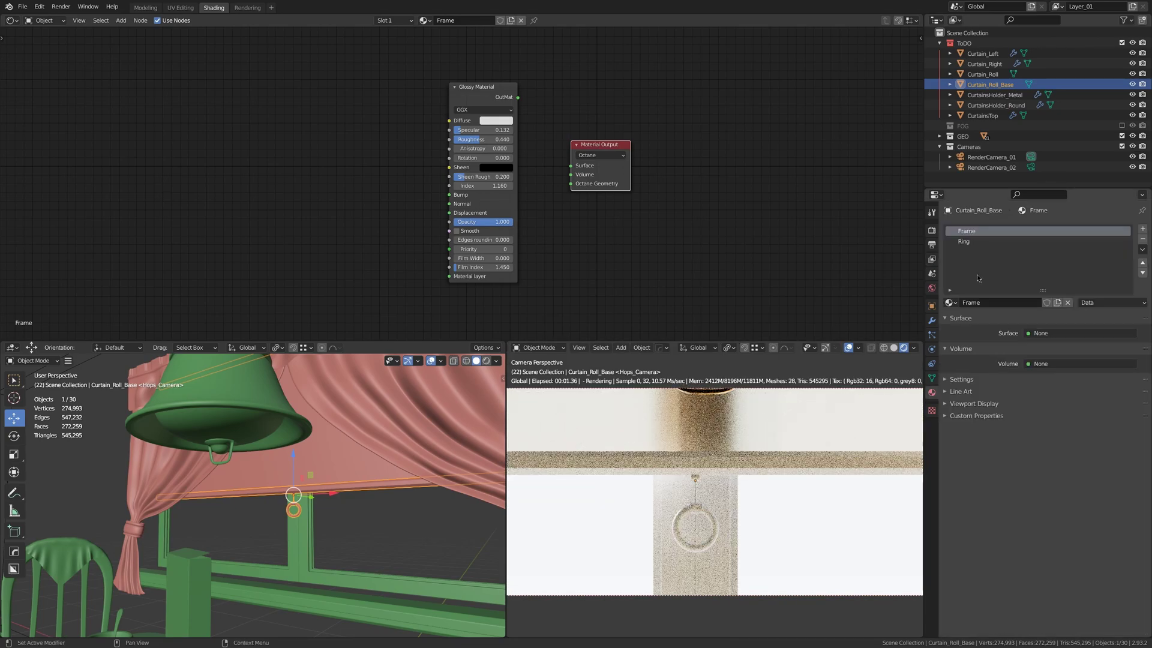
left_click(966, 241)
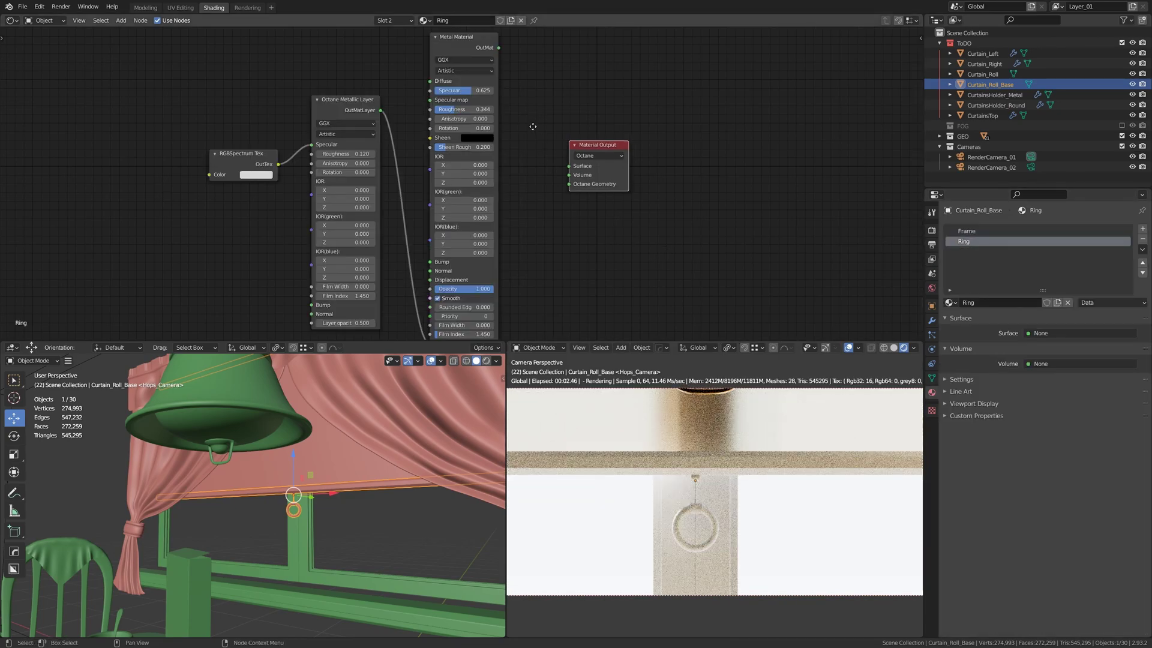
middle_click_drag(533, 127, 532, 161)
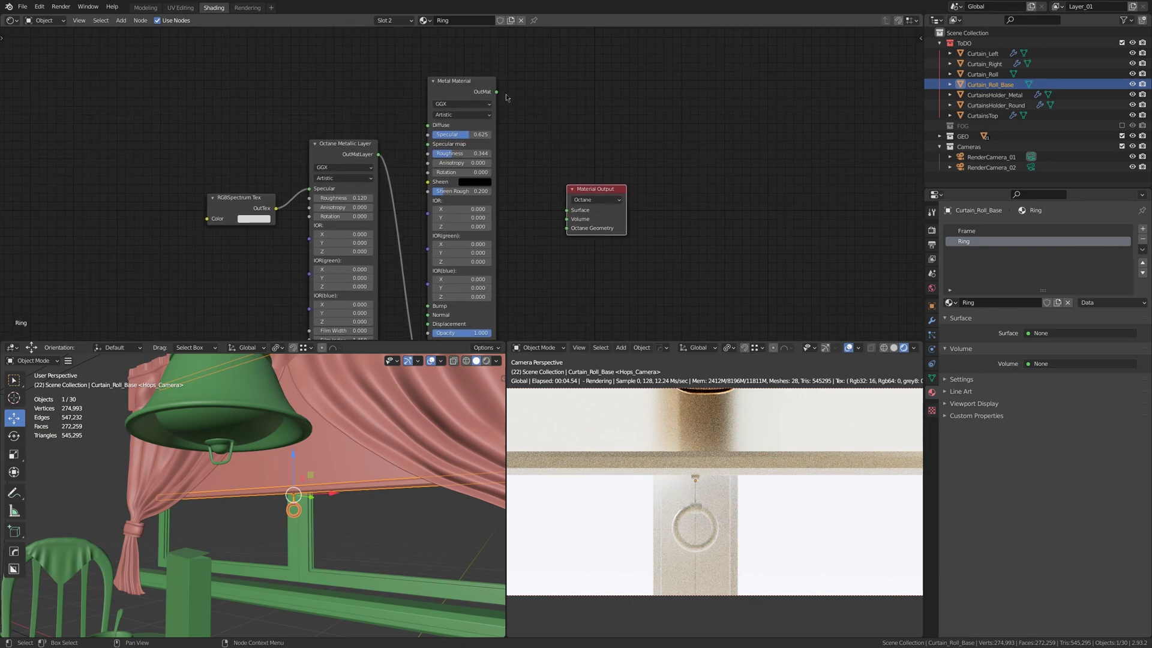
left_click_drag(496, 93, 522, 129)
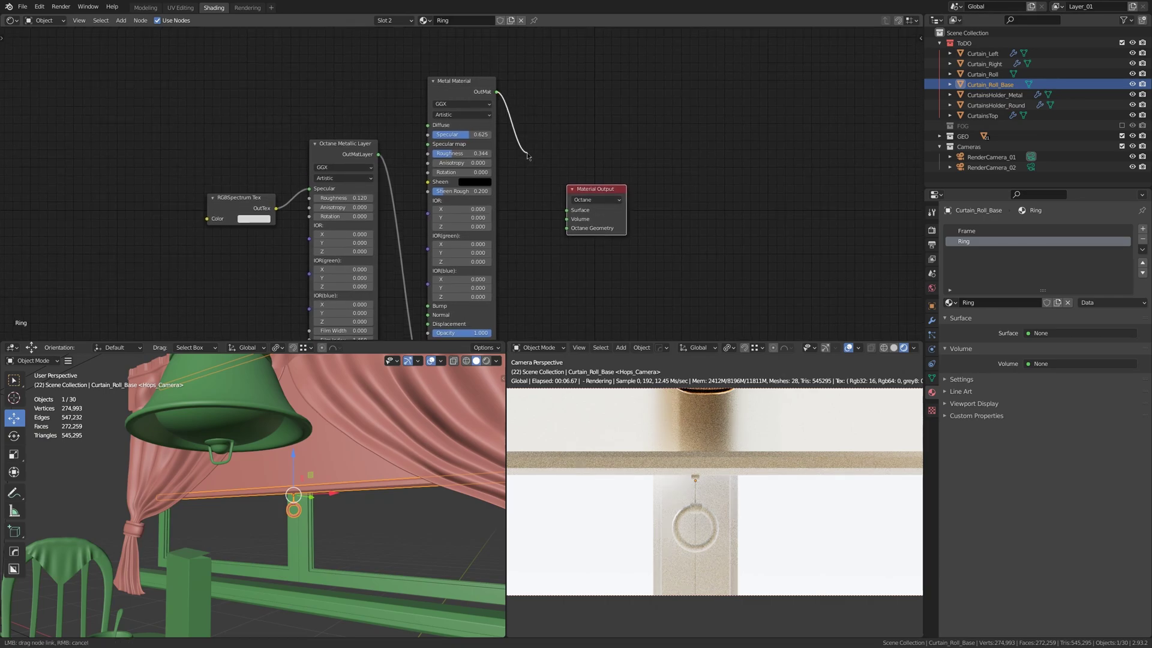
mouse_move(527, 157)
middle_mouse_down()
mouse_move(557, 39)
mouse_move(562, 95)
middle_mouse_up()
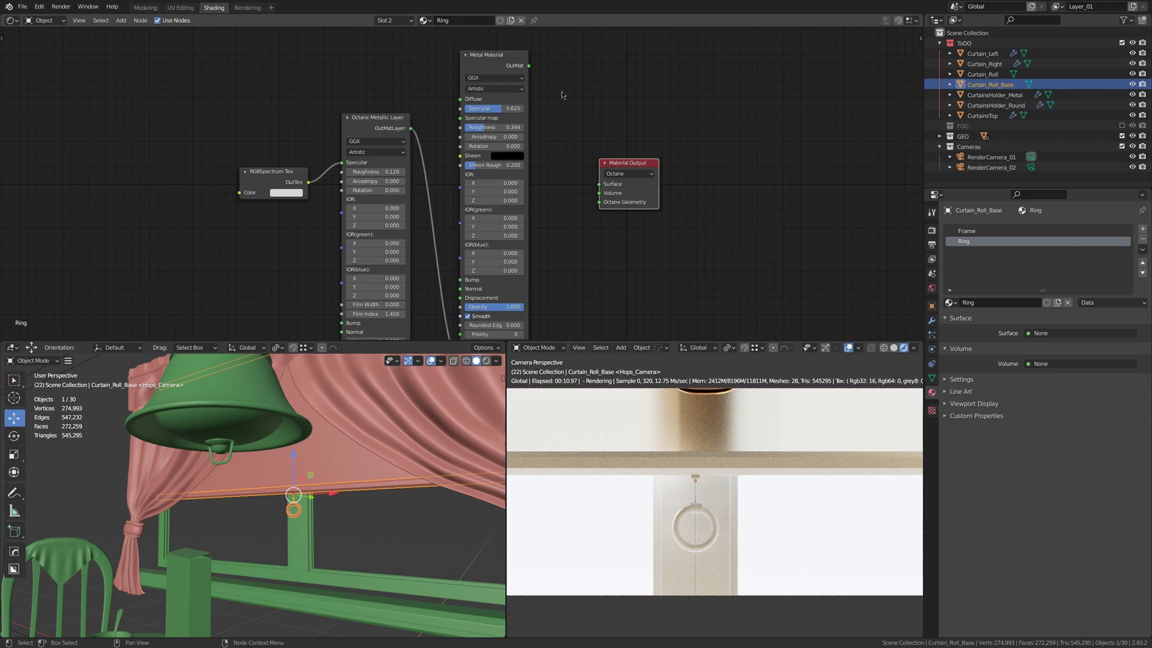
key("ctrl+space")
Mark the Metal Material's Specular, Roughness and Smooth settings and number the nodes
middle_click_drag(673, 229, 654, 188, "ctrl")
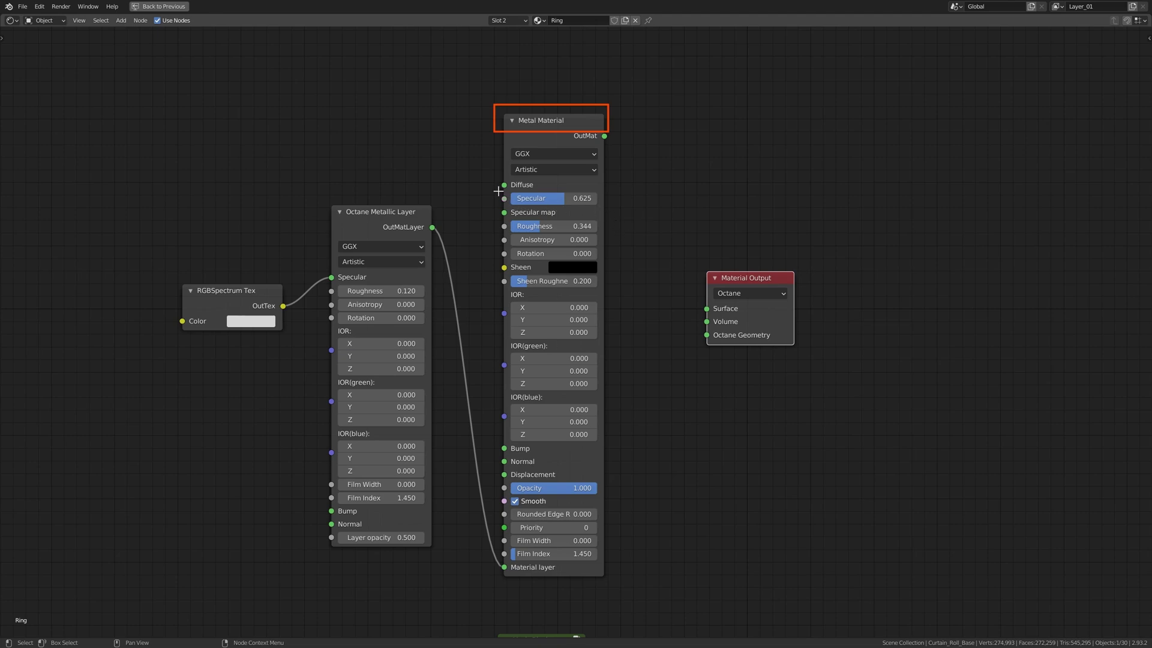
left_click_drag(498, 191, 606, 208)
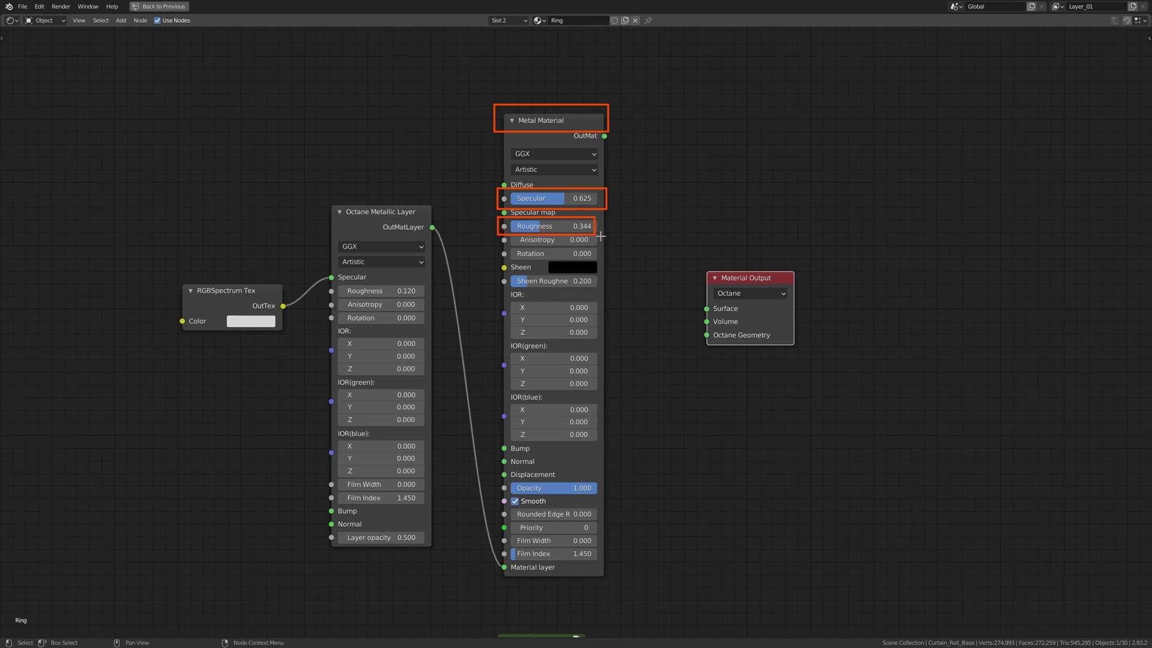
left_click_drag(510, 221, 610, 235)
left_click_drag(497, 495, 550, 508)
left_click_drag(545, 74, 552, 90)
left_click_drag(378, 174, 389, 189)
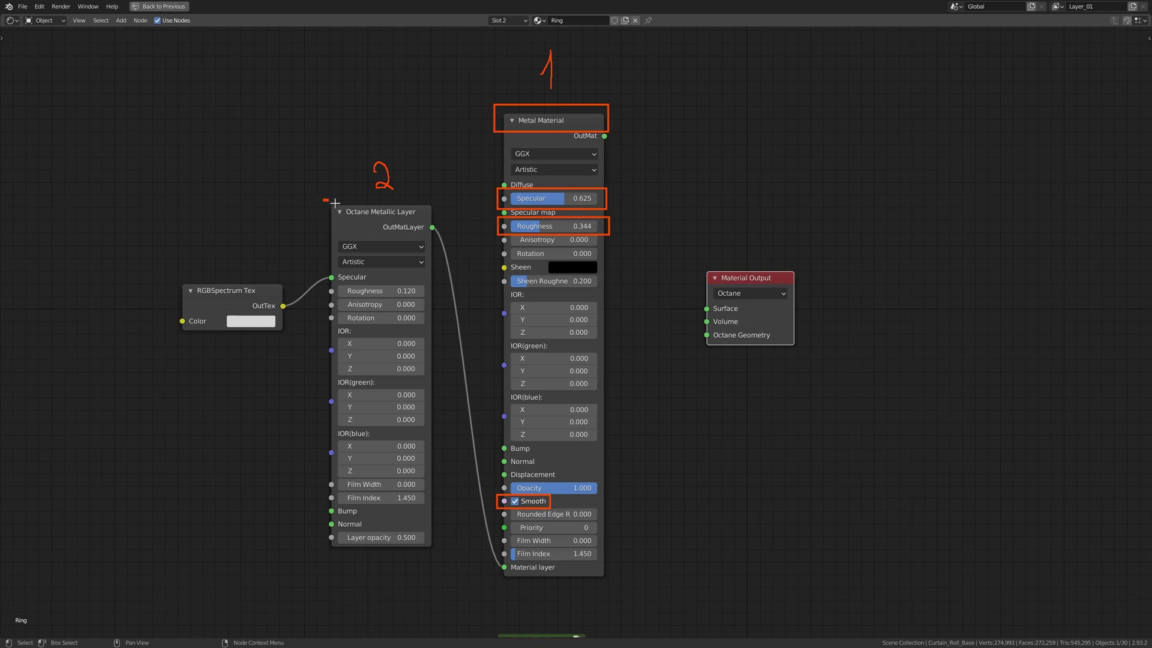
Annotate the Metallic Layer, RGBSpectrum color, Roughness 0.120 and Layer opacity 0.500, then clear
left_click_drag(335, 204, 438, 223)
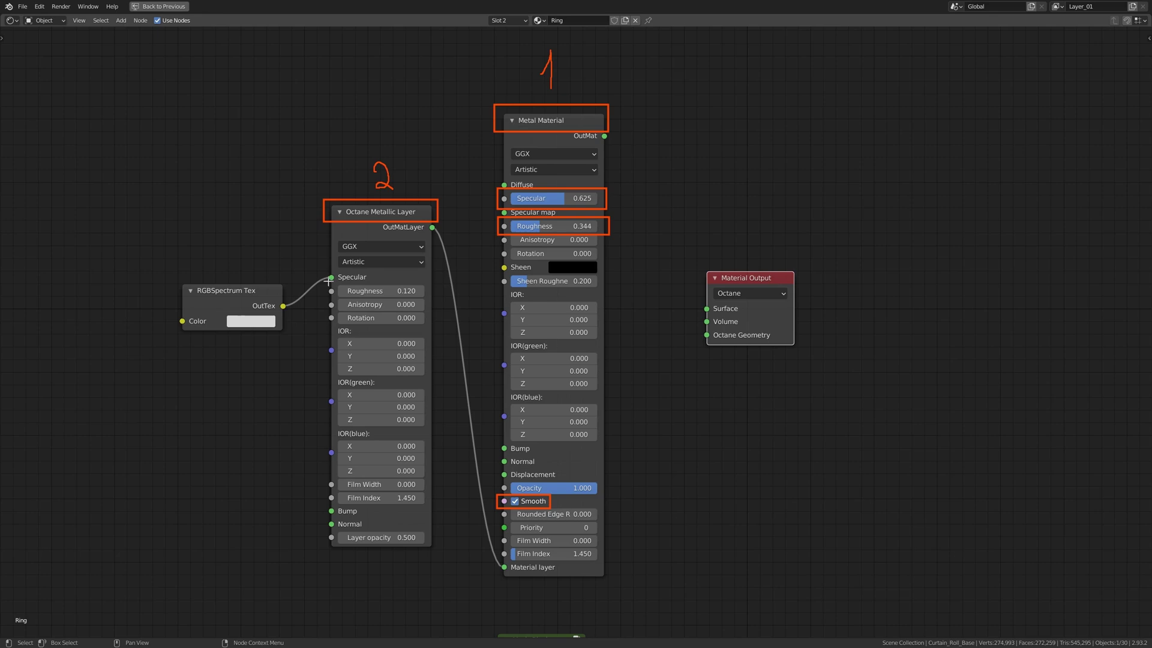
left_click_drag(323, 270, 373, 282)
left_click_drag(174, 309, 285, 334)
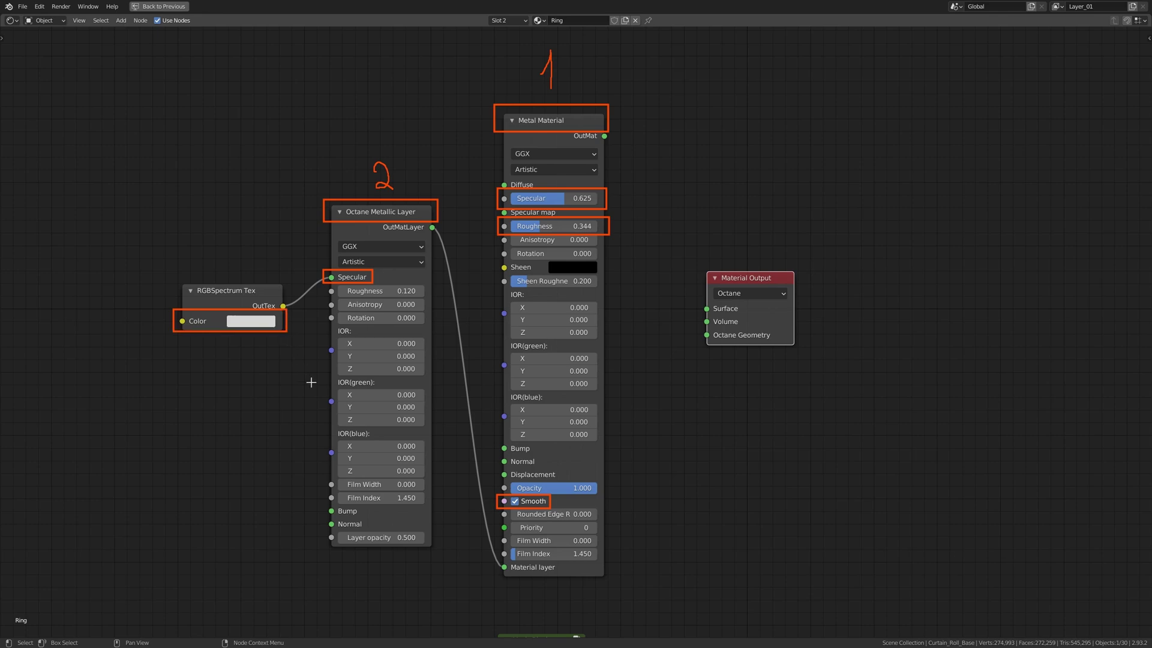
left_click_drag(325, 284, 434, 298)
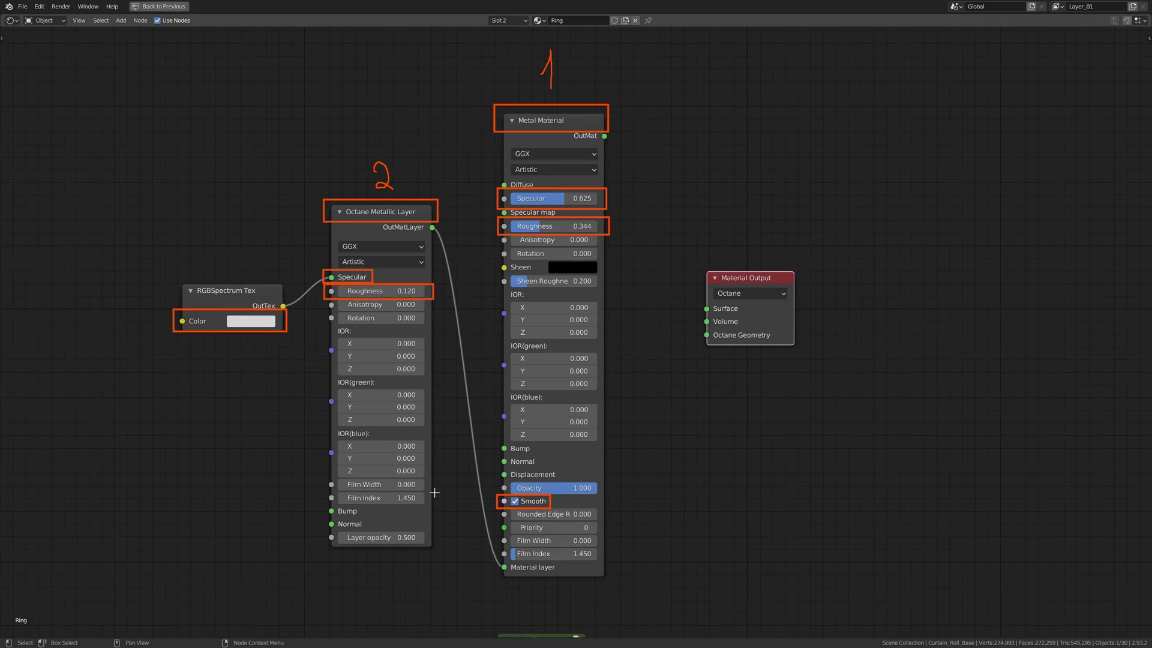
left_click_drag(323, 527, 437, 550)
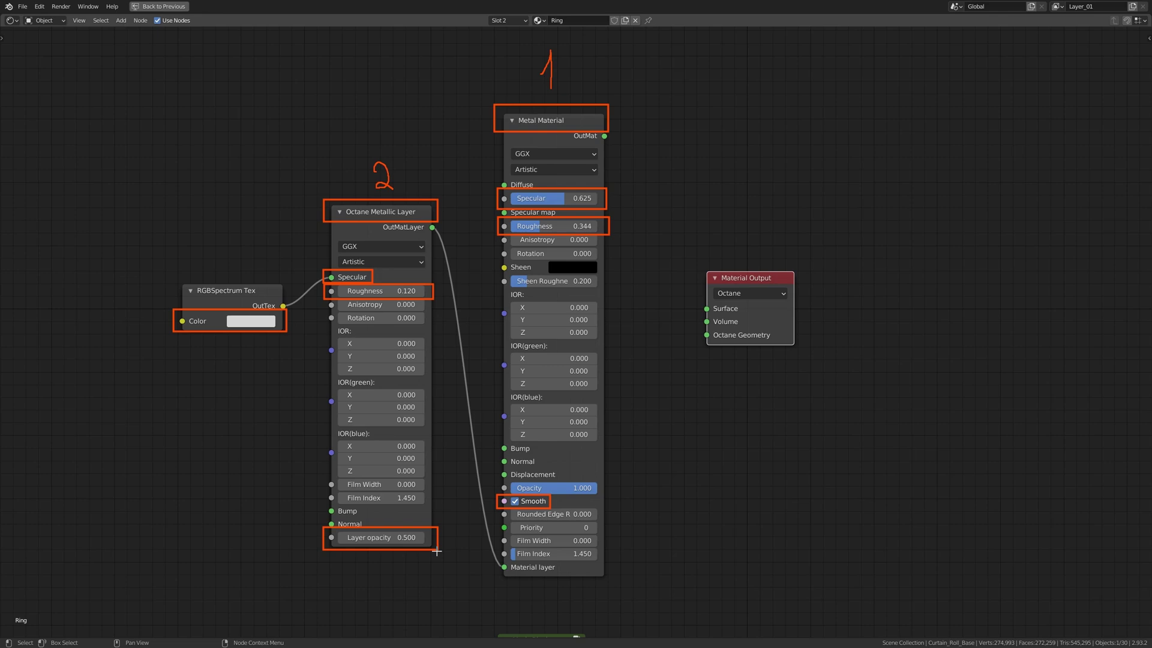
left_click_drag(314, 534, 252, 540)
left_click_drag(220, 496, 224, 534)
left_click(227, 549)
key("Escape")
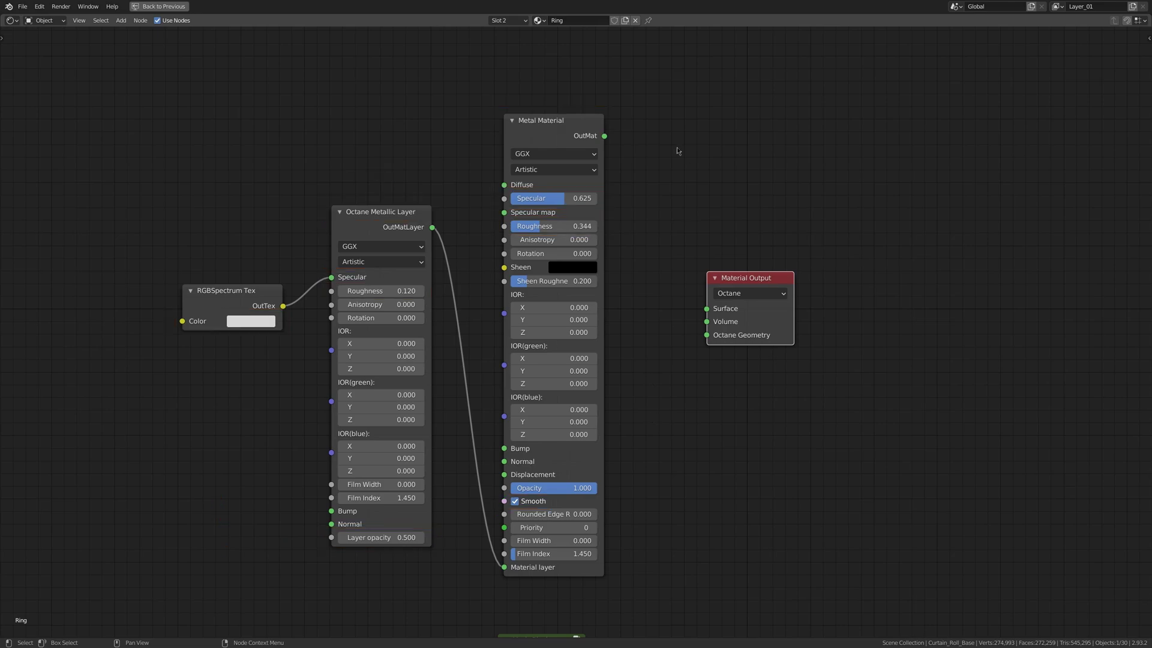
Restore the layout and connect Metal Material OutMat to the Material Output Surface
key("ctrl+space")
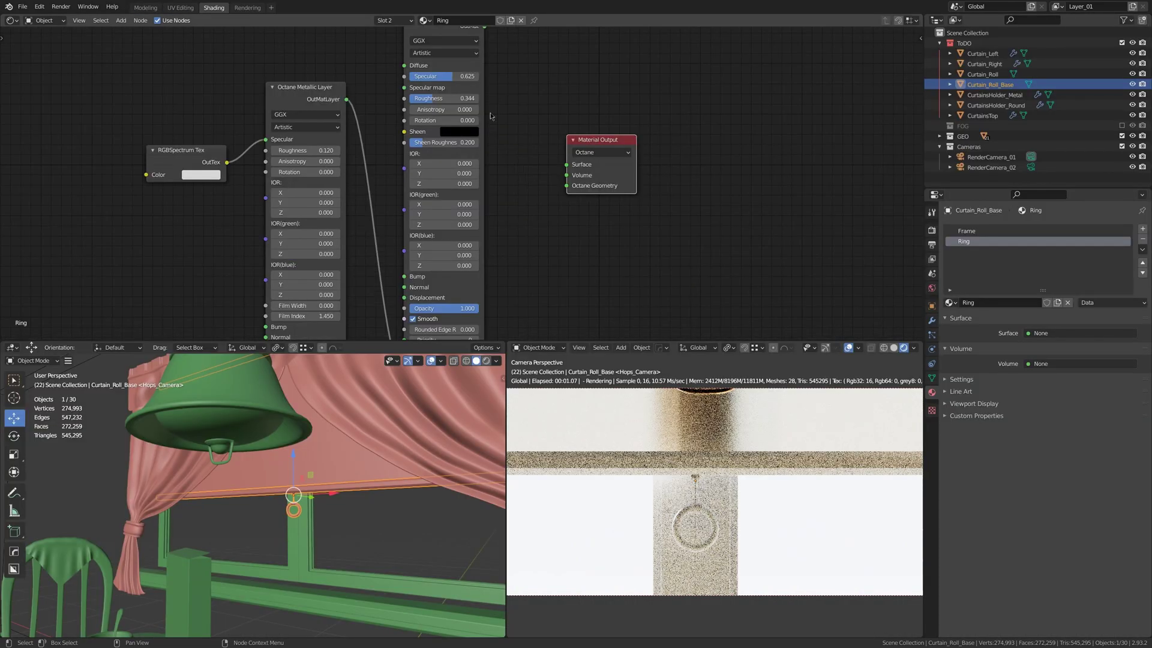
left_click_drag(482, 82, 564, 220)
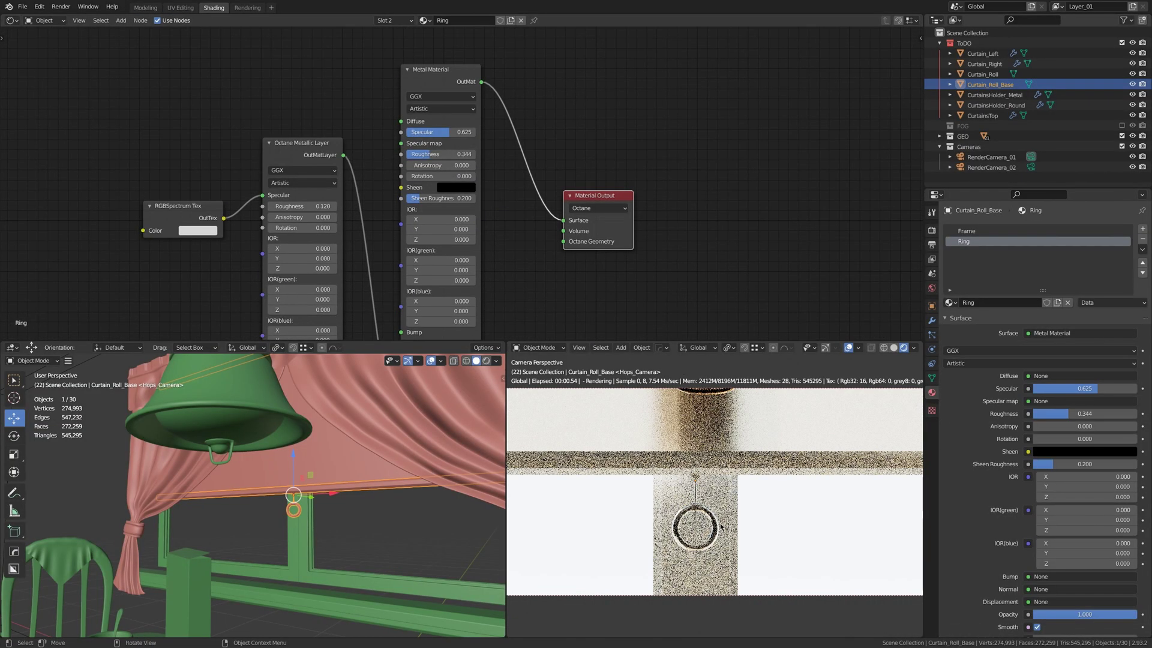
left_click(932, 258)
left_click(1019, 341)
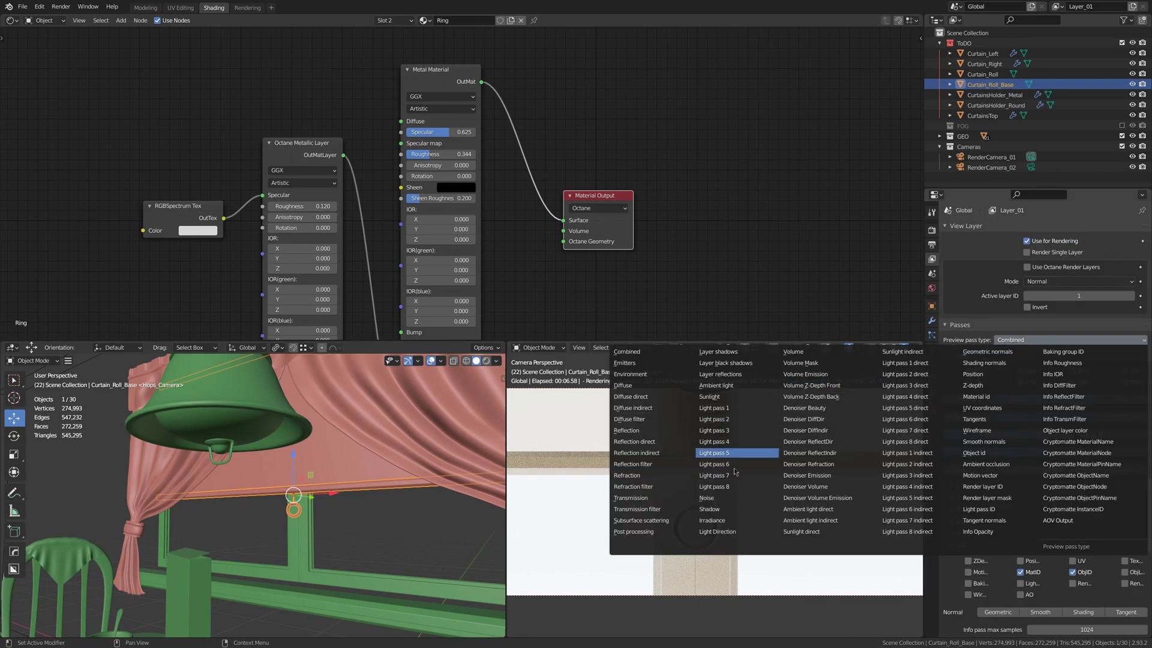
Preview the Reflection, Reflection direct and Reflection indirect passes in turn
left_click(636, 431)
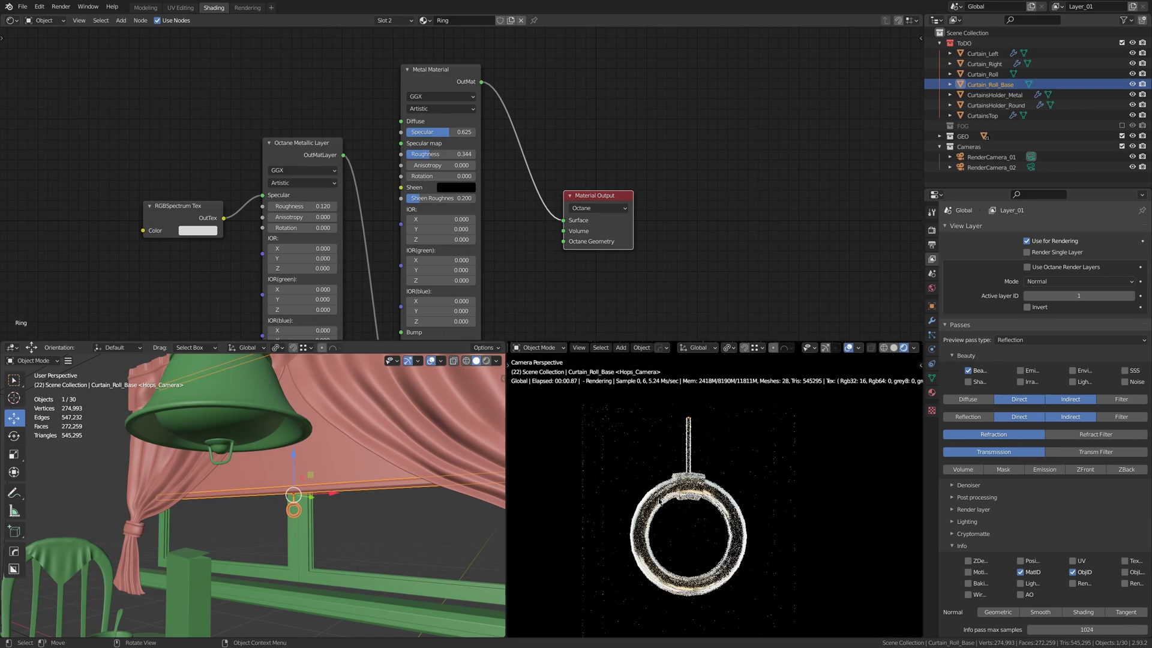
left_click(1056, 340)
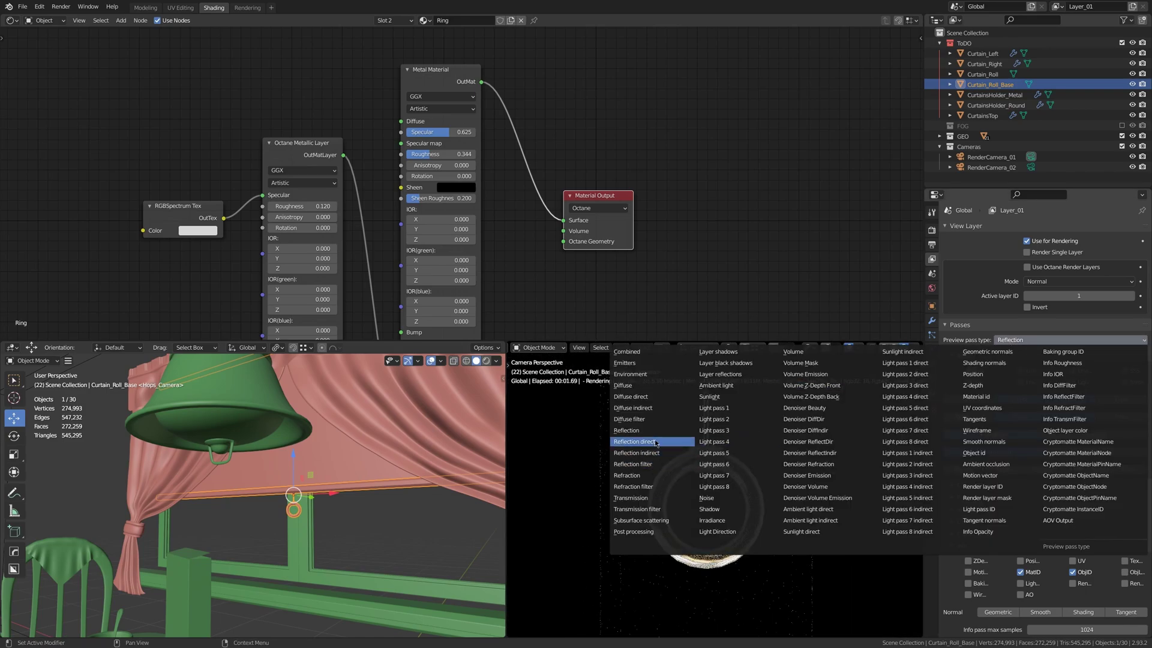
left_click(636, 442)
left_click(1057, 340)
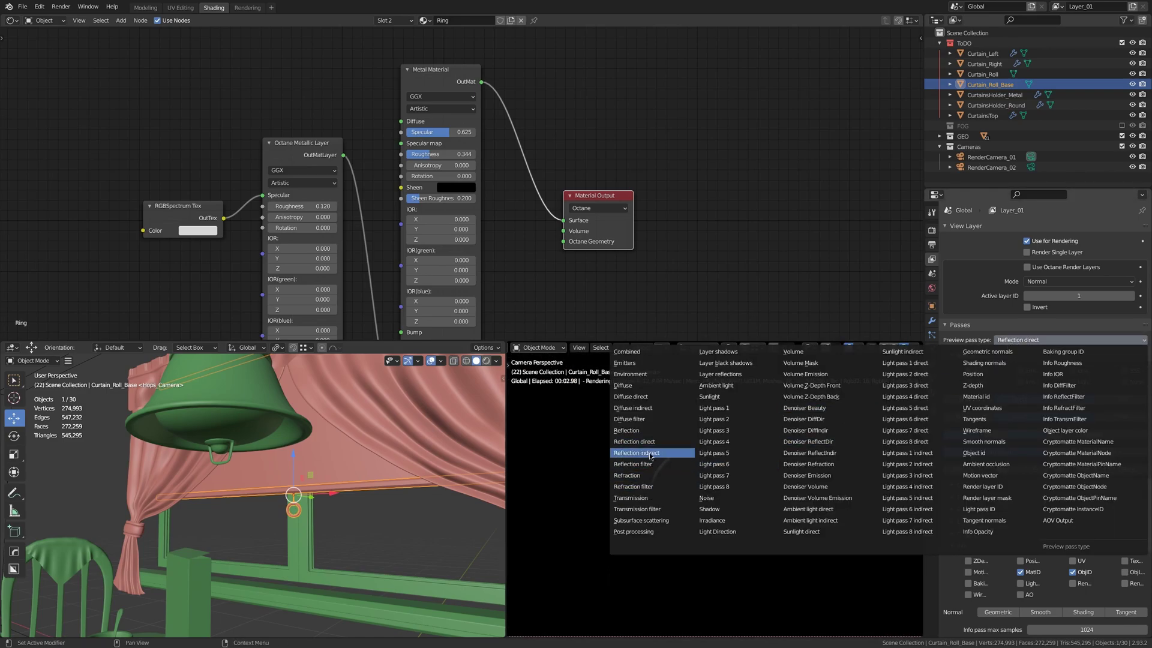
left_click(636, 453)
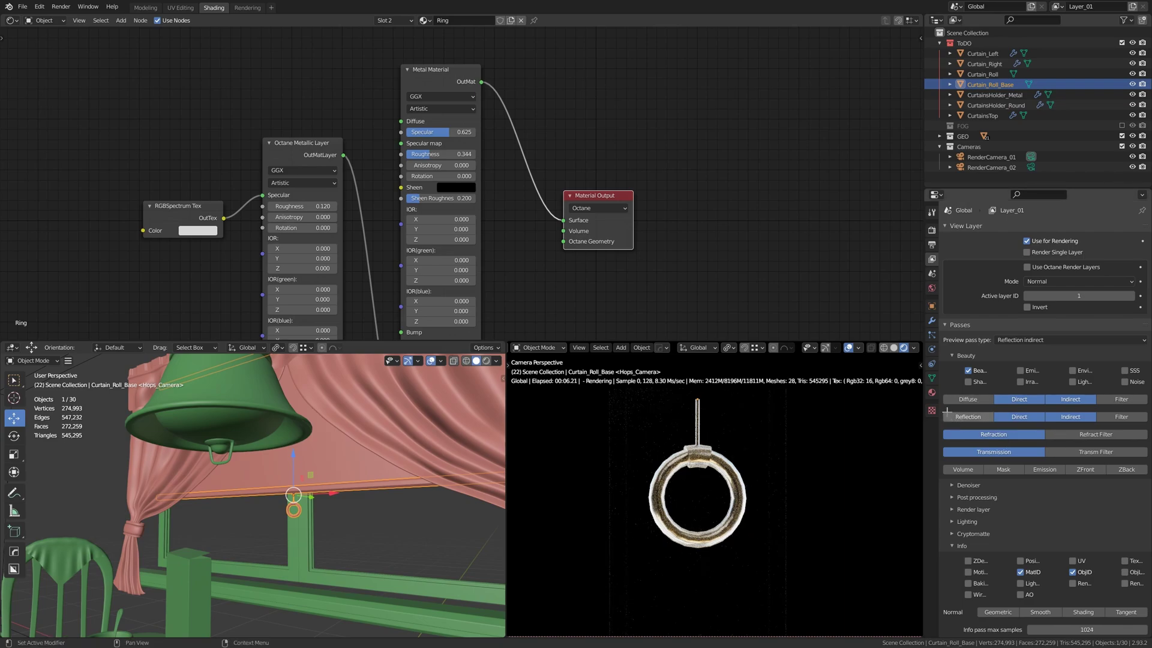
Annotate the reflection pass rows, then return the preview to the Combined pass
left_click_drag(941, 408, 1149, 426)
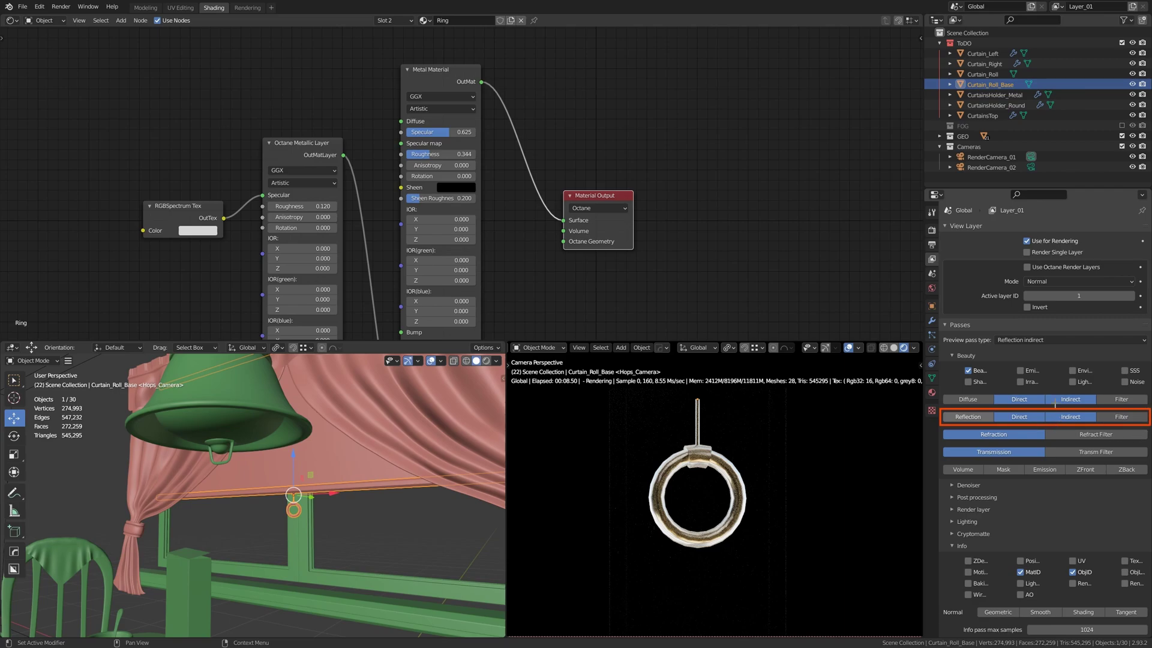
left_click_drag(999, 356, 985, 405)
left_click_drag(1048, 352, 1036, 385)
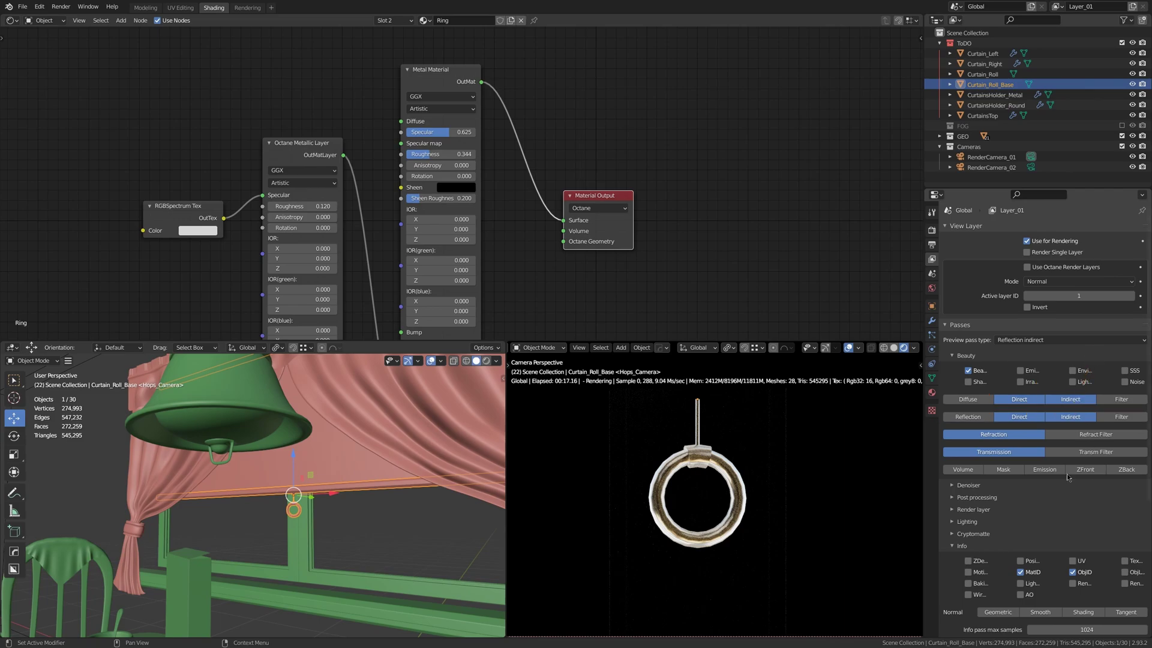
left_click(1056, 340)
left_click(627, 352)
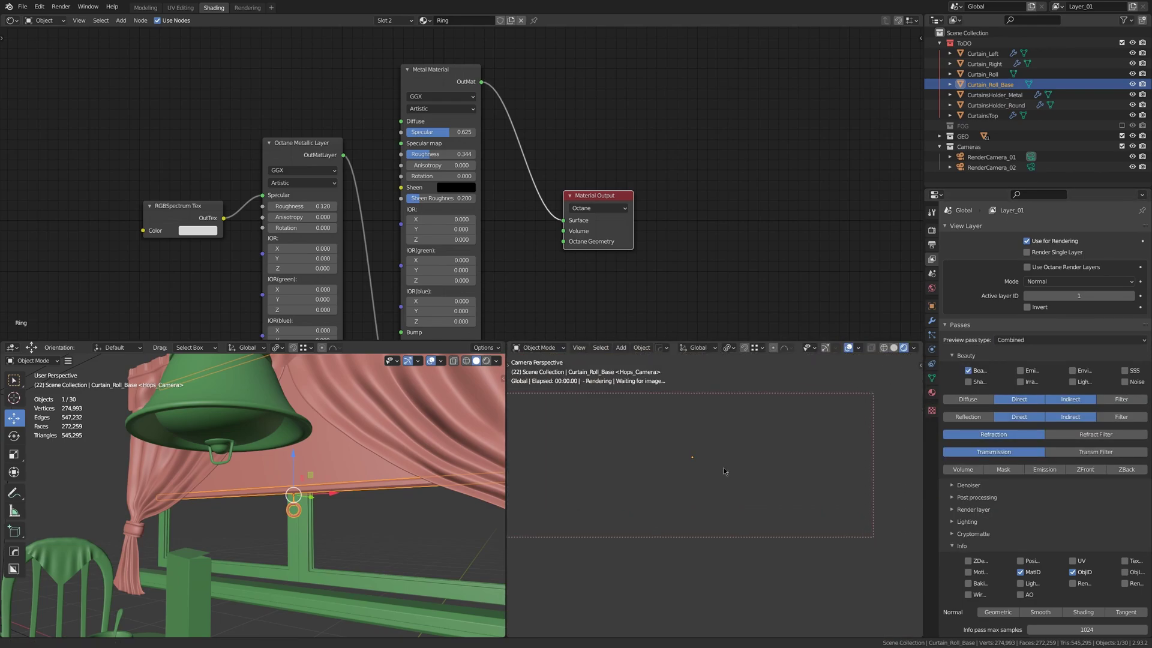
left_click(932, 392)
Maximize the Frame material and outline its Diffuse, Specular, Roughness, Index and Smooth settings
left_click(975, 231)
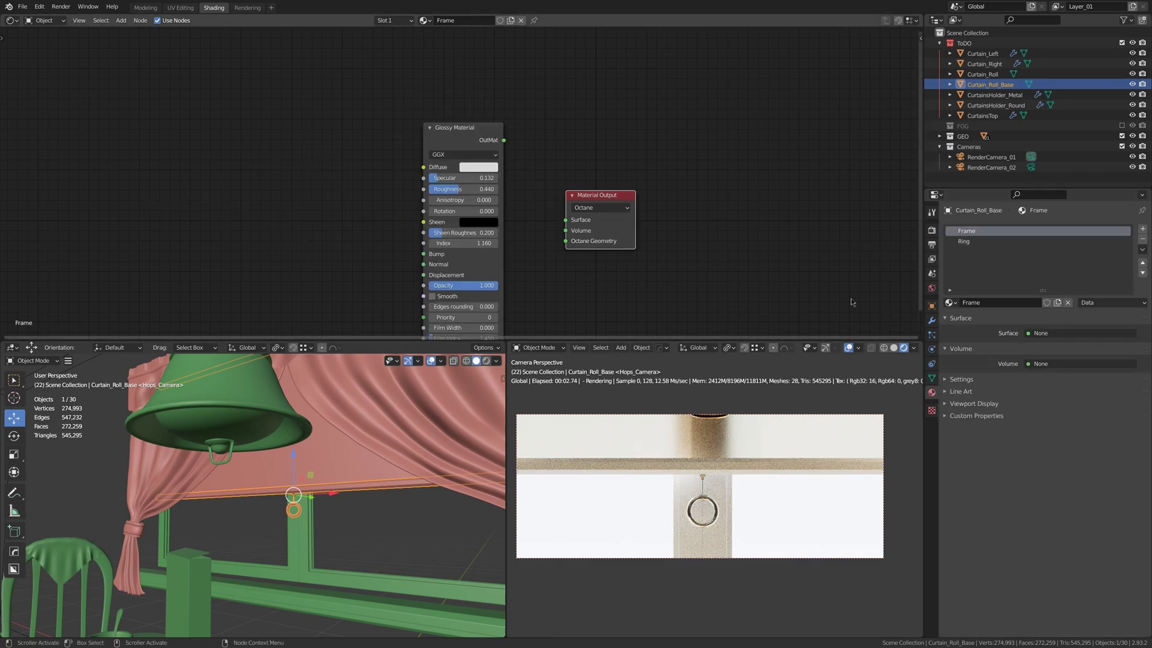
key("ctrl+space")
middle_click_drag(654, 311, 647, 245, "ctrl")
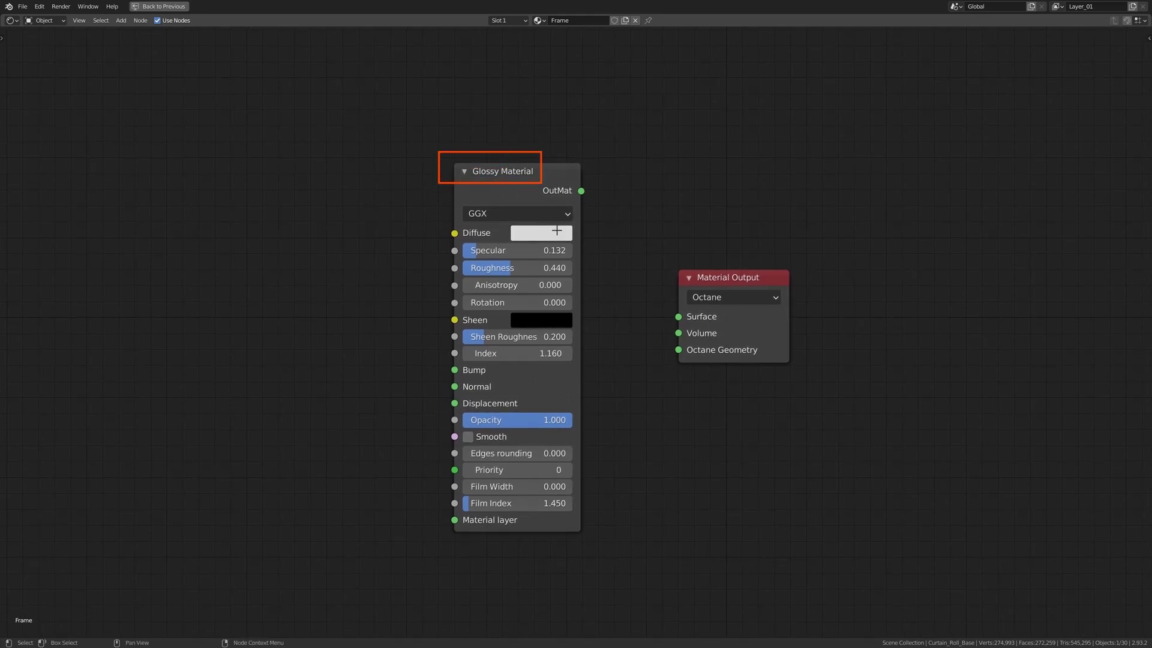
left_click_drag(445, 220, 583, 243)
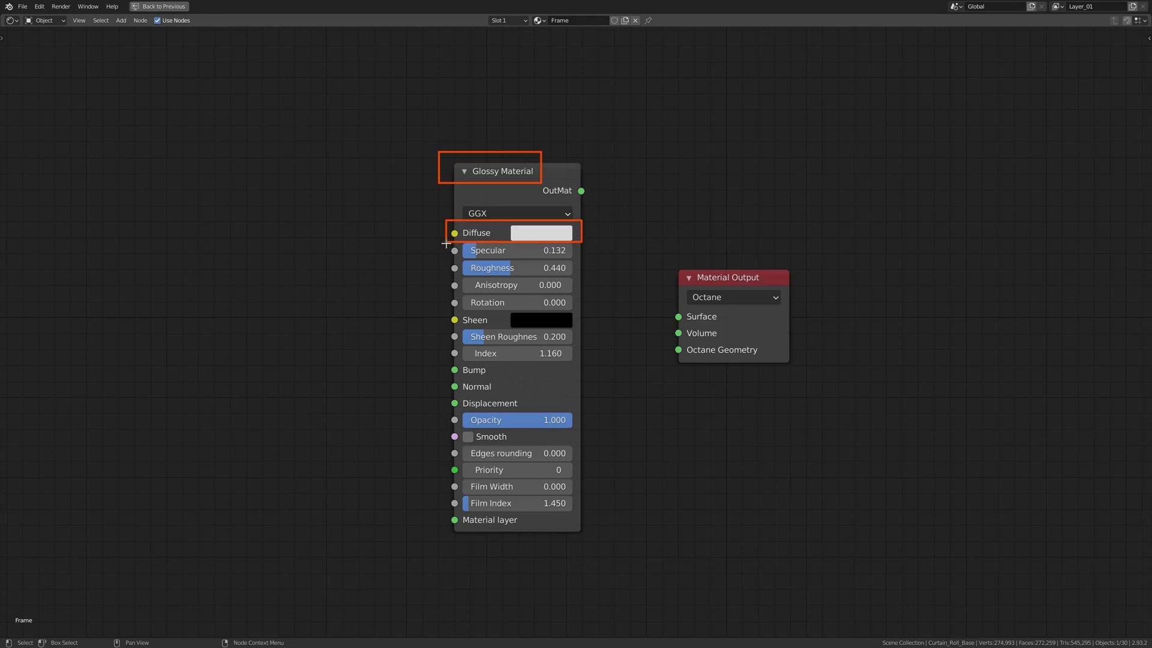
left_click_drag(446, 244, 584, 261)
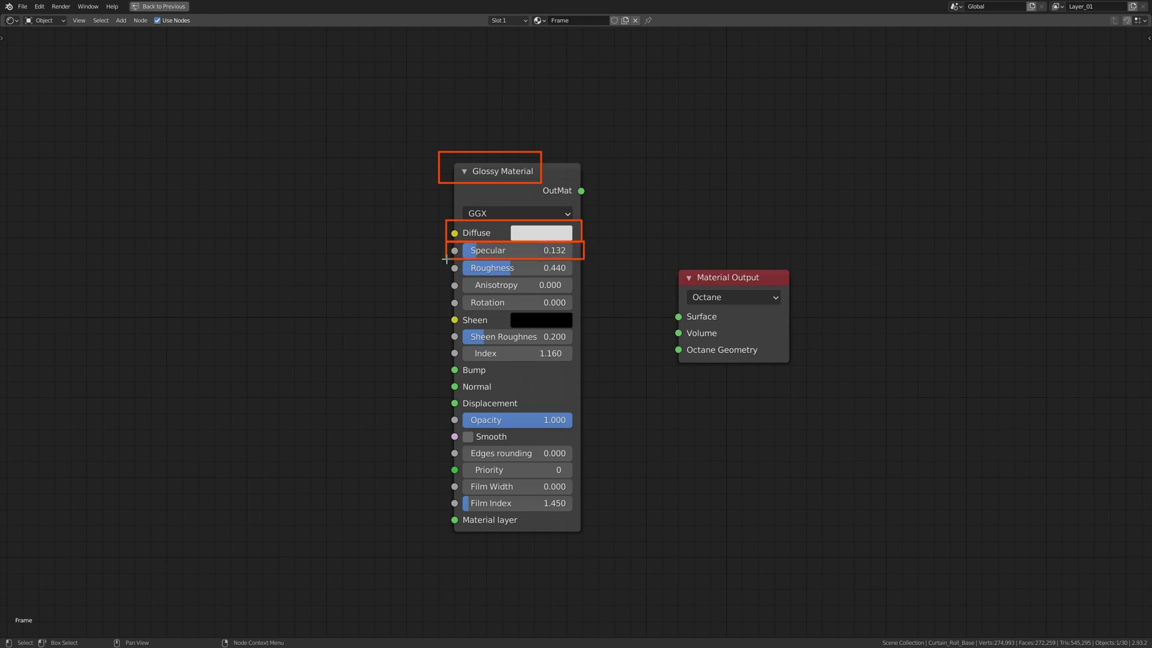
left_click_drag(446, 259, 583, 278)
left_click_drag(446, 342, 583, 363)
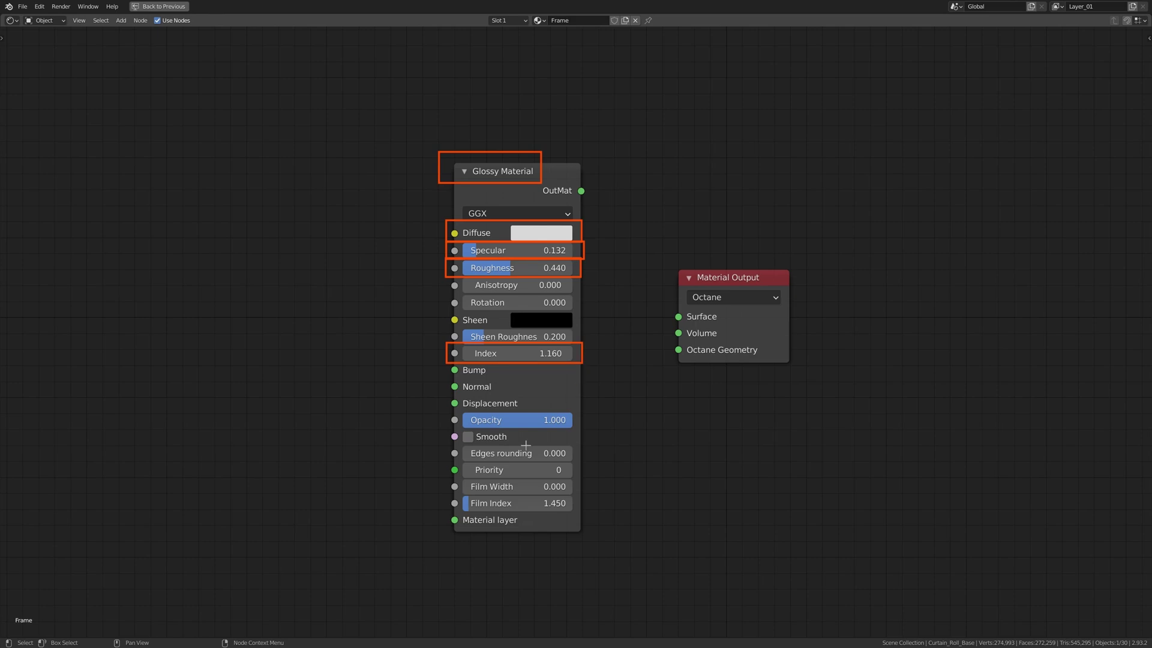
left_click_drag(510, 444, 512, 446)
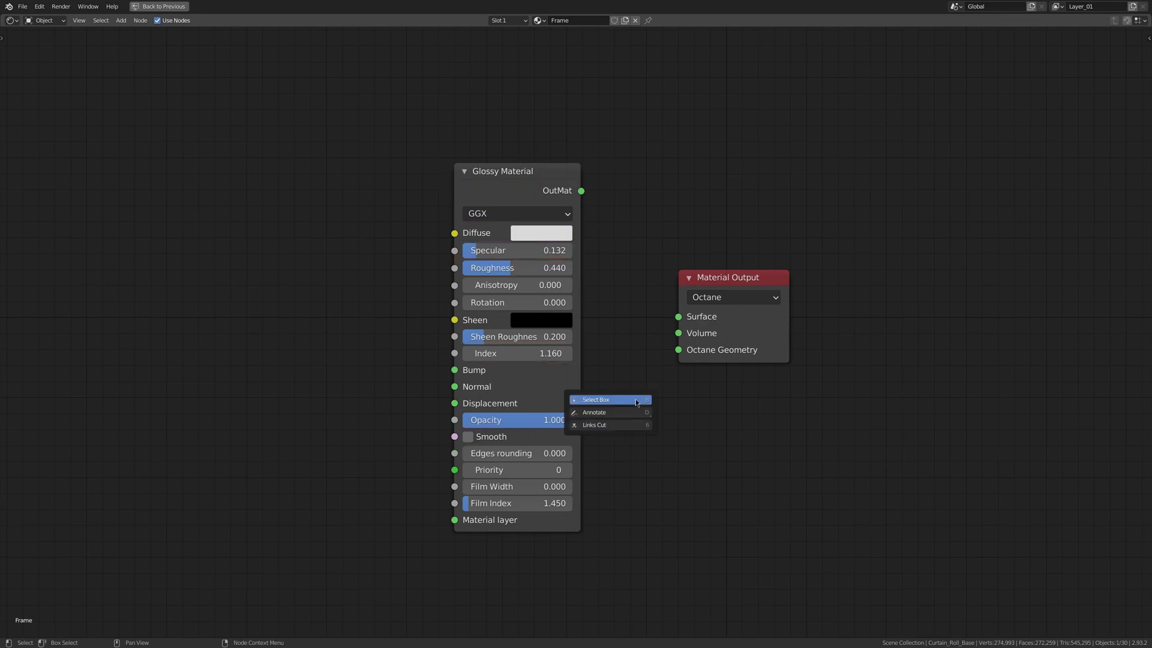
Restore the layout, link Glossy Material to Surface, and select the round curtain holder
key("ctrl+space")
left_click_drag(544, 171, 466, 70)
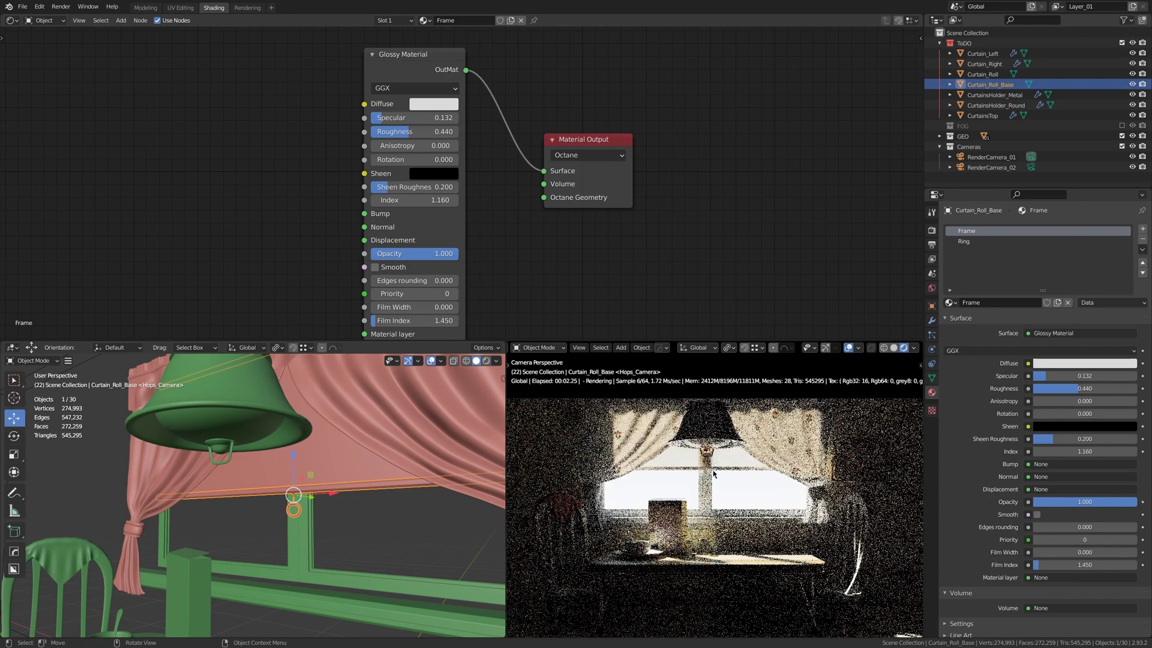
scroll(817, 480, "up", 3)
scroll(817, 480, "up", 2)
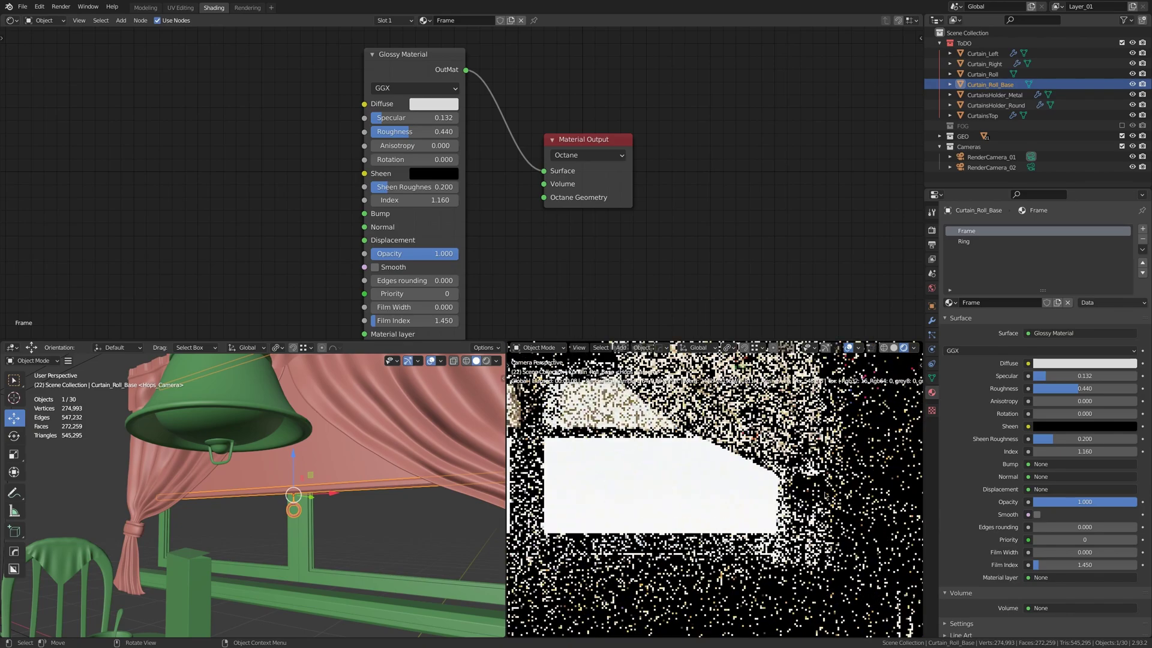
left_click(804, 484)
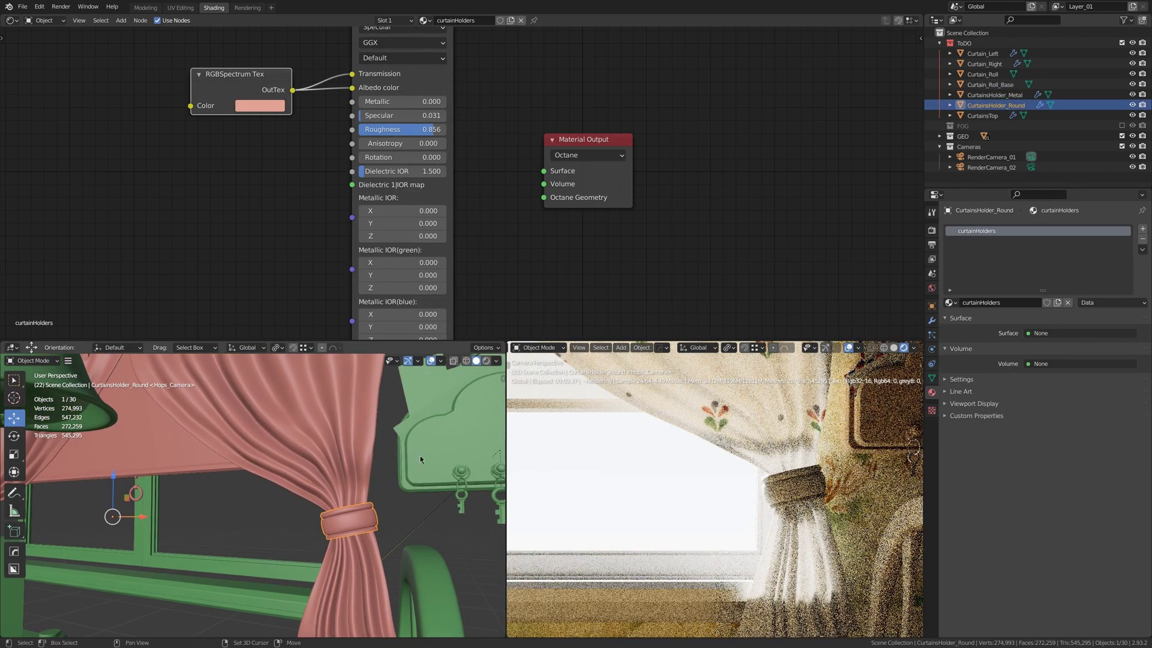
Maximize curtainHolders and outline its spectrum Color, Specular, Roughness and Smooth settings
key("ctrl+space")
middle_click_drag(643, 201, 651, 268)
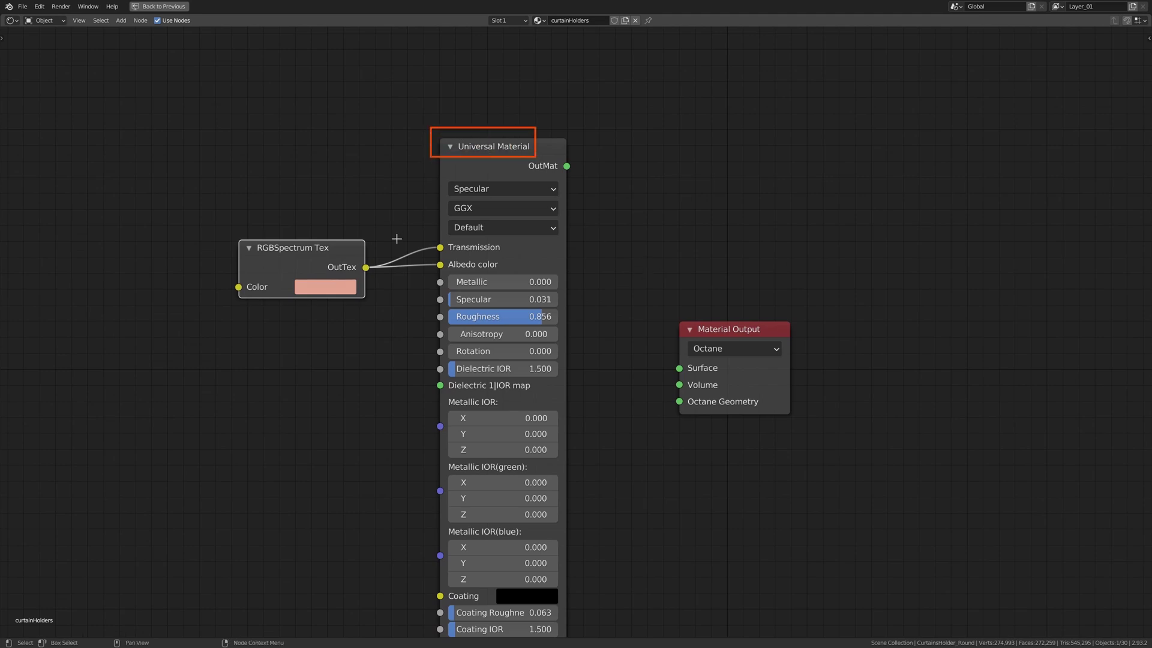
left_click_drag(229, 275, 361, 298)
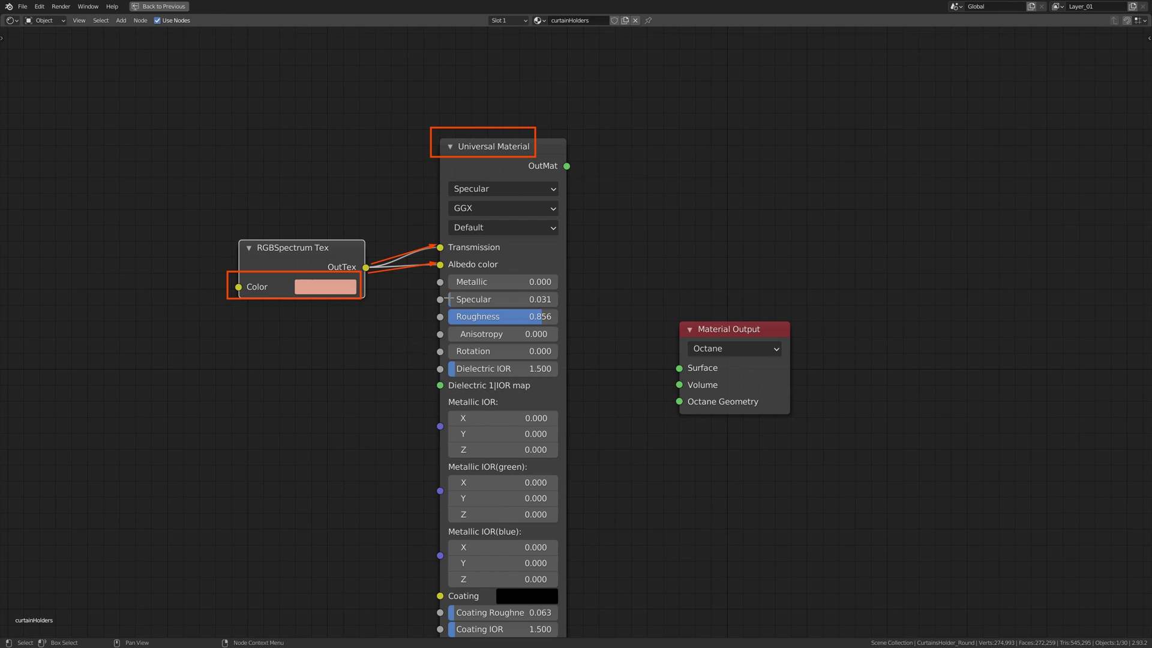
left_click_drag(432, 288, 571, 305)
left_click_drag(432, 305, 572, 327)
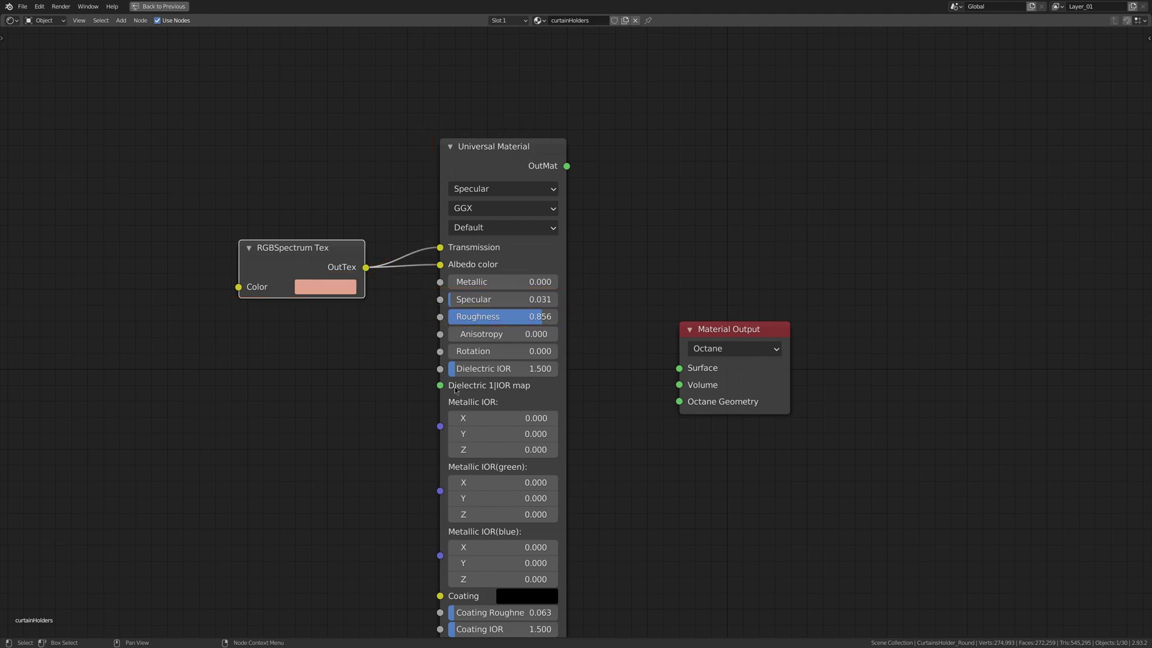
scroll(628, 462, "down", 10, "shift")
scroll(628, 462, "down", 2, "shift")
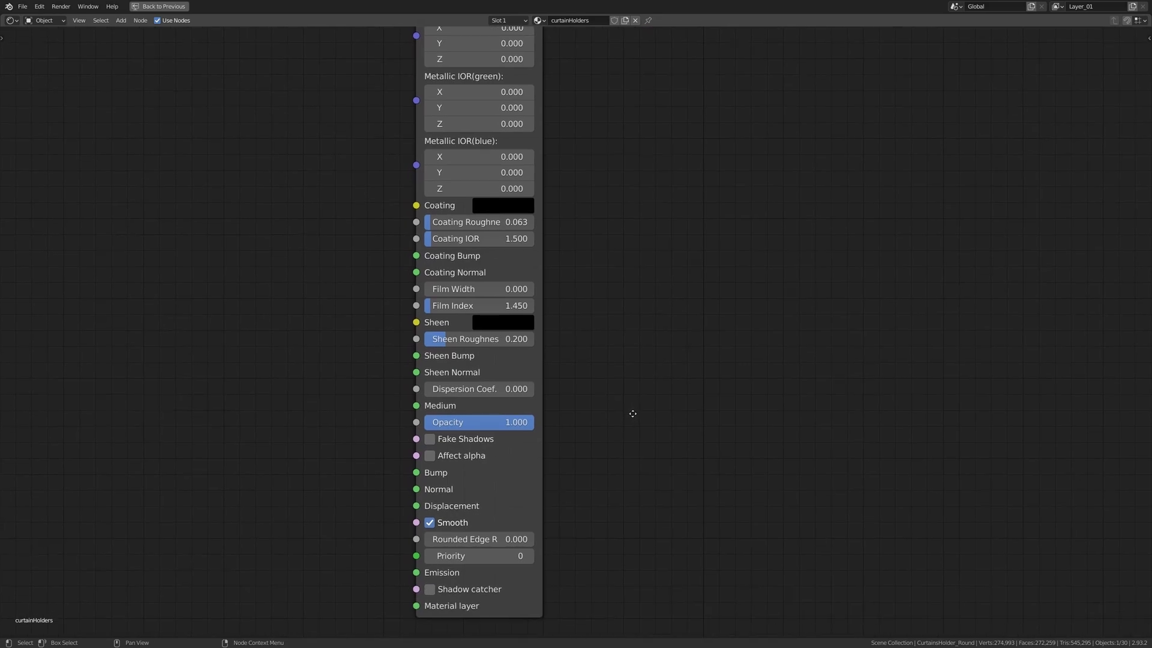
left_click_drag(408, 503, 475, 519)
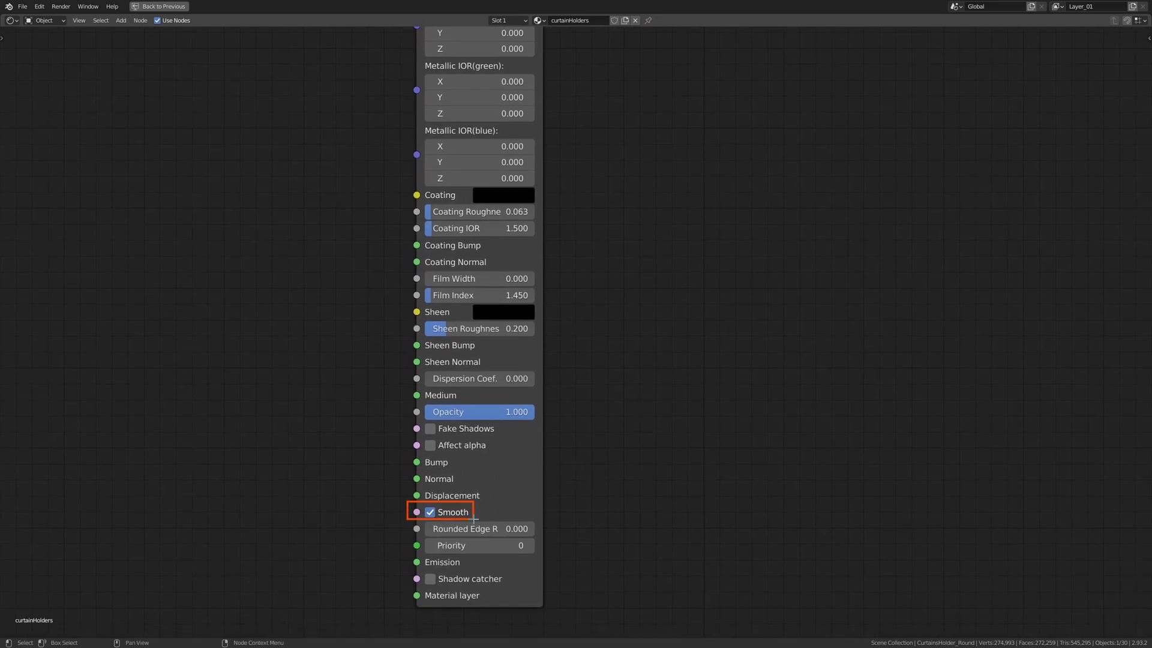
Restore the layout, link Universal Material to Surface, and select the metal curtain rod
key("ctrl+space")
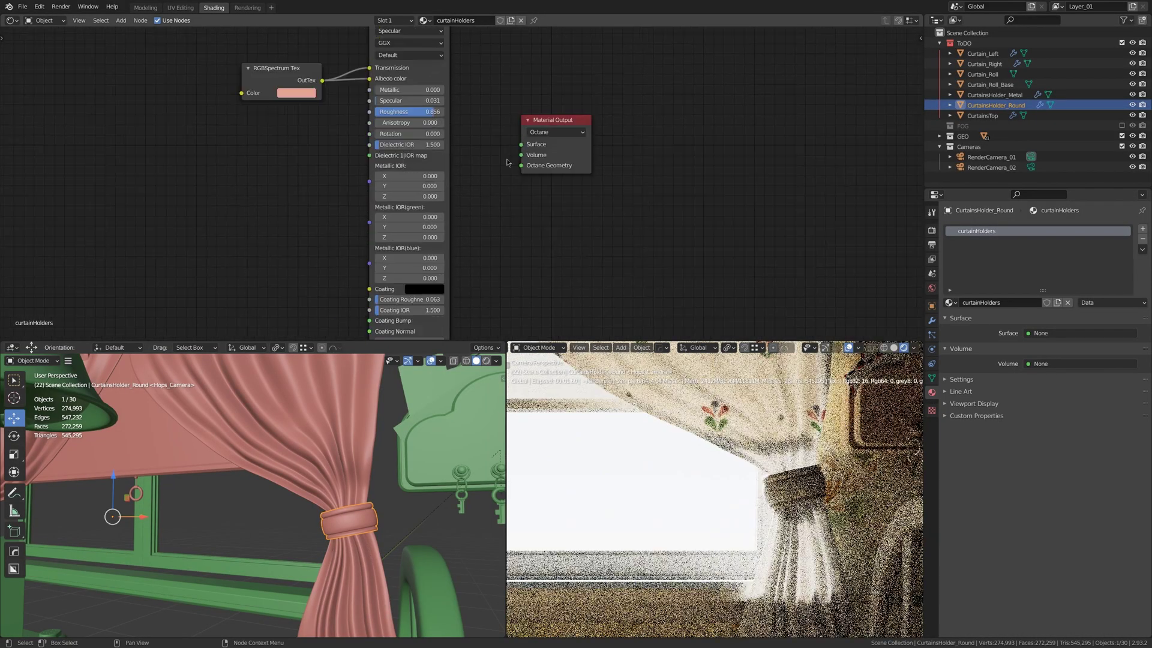
left_click_drag(502, 243, 518, 255)
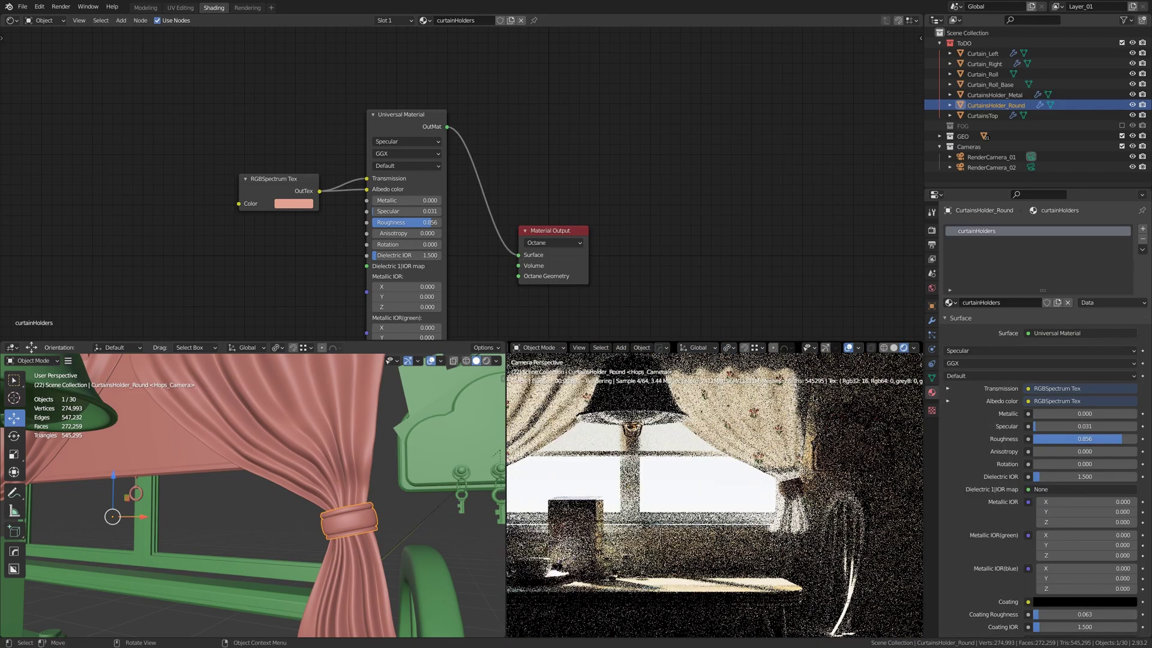
mouse_move(378, 414)
middle_mouse_down()
mouse_move(387, 408)
mouse_move(387, 522)
middle_mouse_up()
left_click(252, 423)
mouse_move(691, 456)
middle_mouse_down()
mouse_move(737, 435)
mouse_move(819, 486)
mouse_move(780, 480)
middle_mouse_up()
Limit the preview render to a region around the curtain rod
key("ctrl+b")
left_click_drag(710, 416, 794, 512)
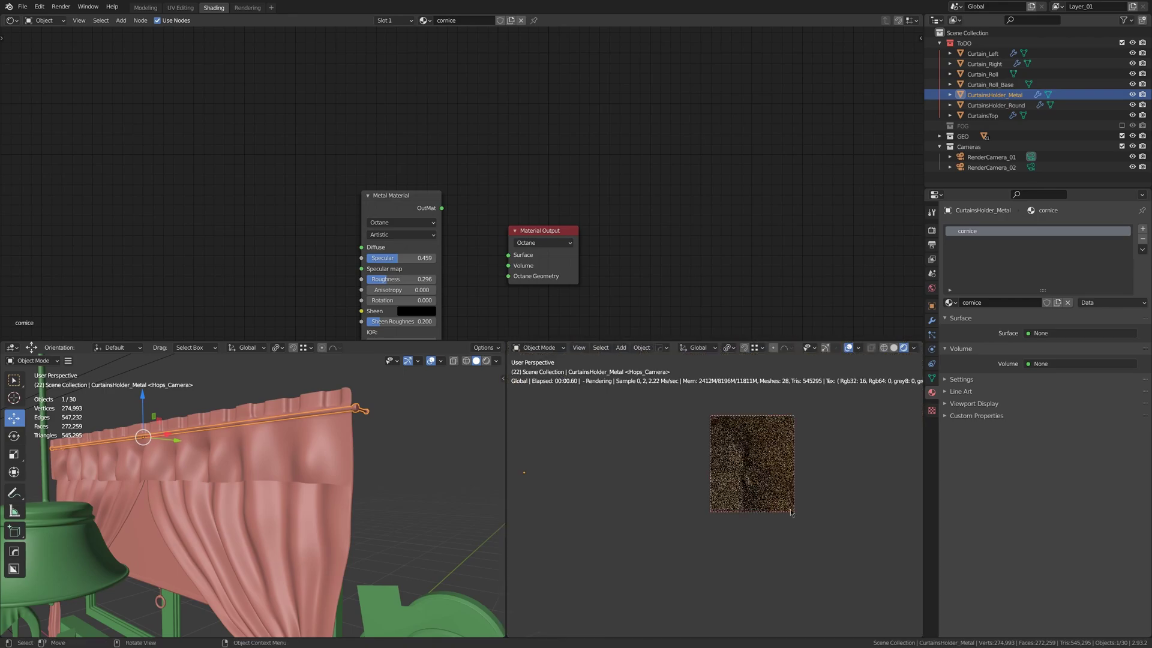
key("ctrl+b")
left_click_drag(657, 403, 856, 532)
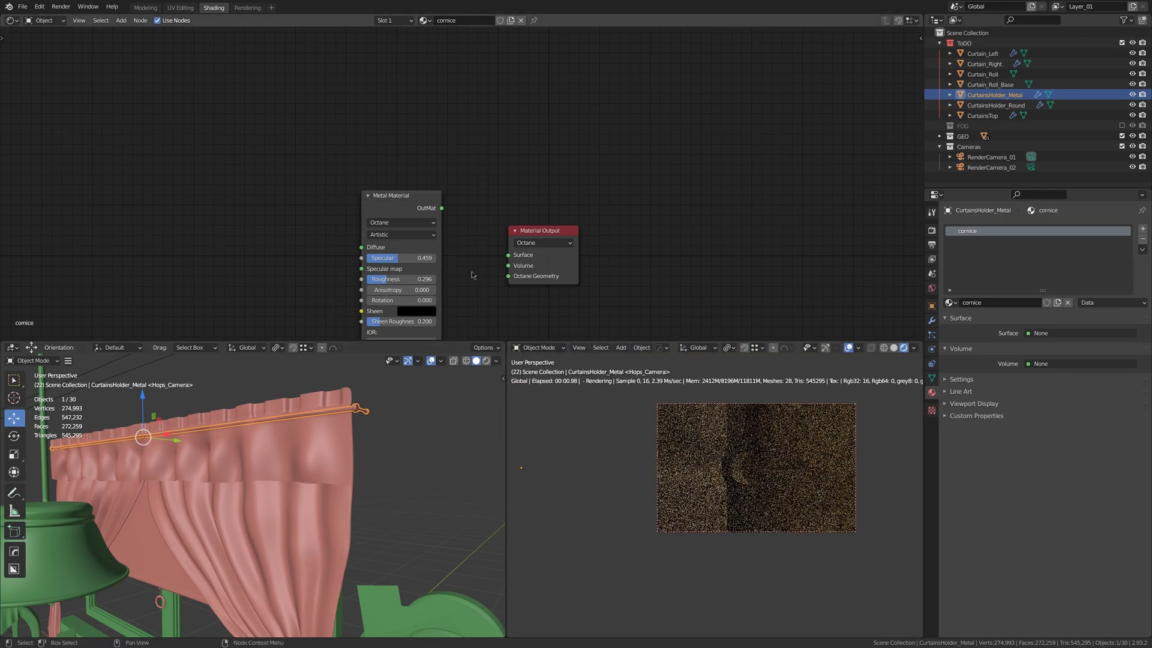
middle_click_drag(476, 289, 491, 205)
Outline the cornice Metal Material's Specular, Roughness and Smooth, then link it to Surface
key("ctrl+space")
middle_click_drag(593, 314, 596, 264)
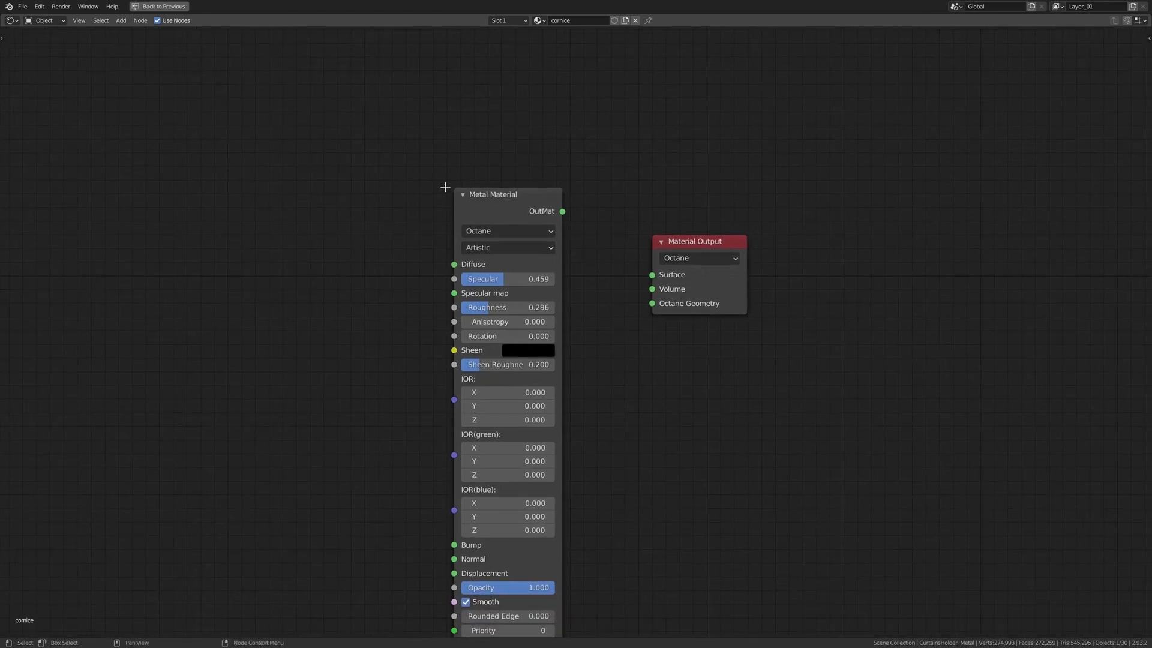
left_click_drag(444, 180, 527, 204)
left_click_drag(444, 267, 568, 288)
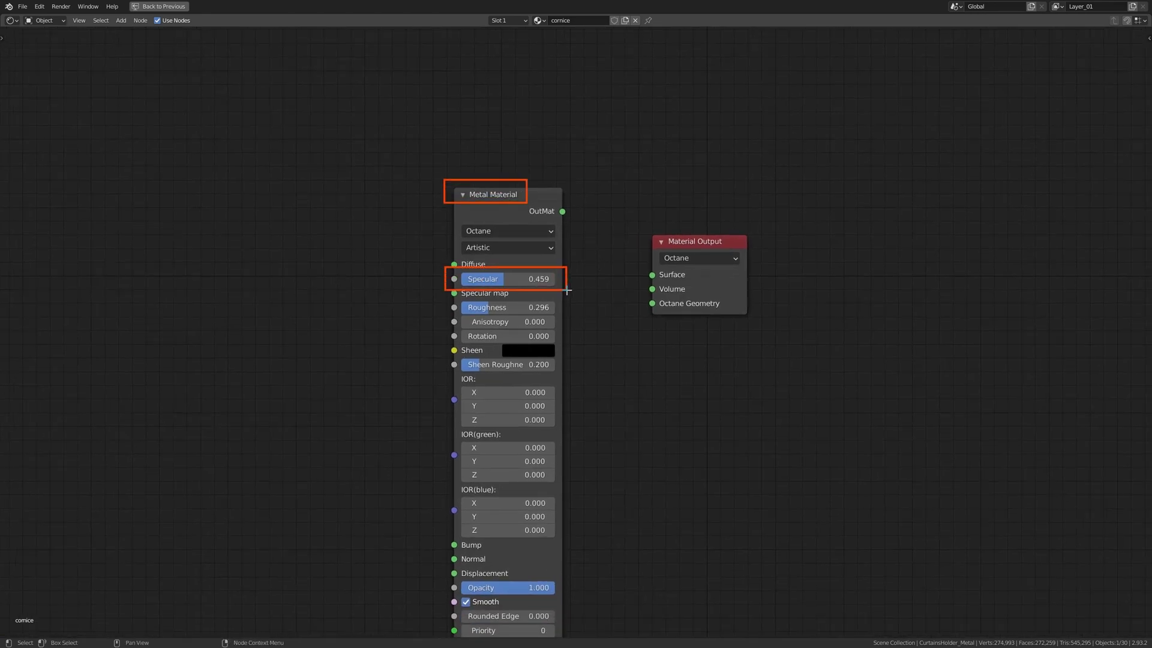
left_click_drag(447, 296, 568, 318)
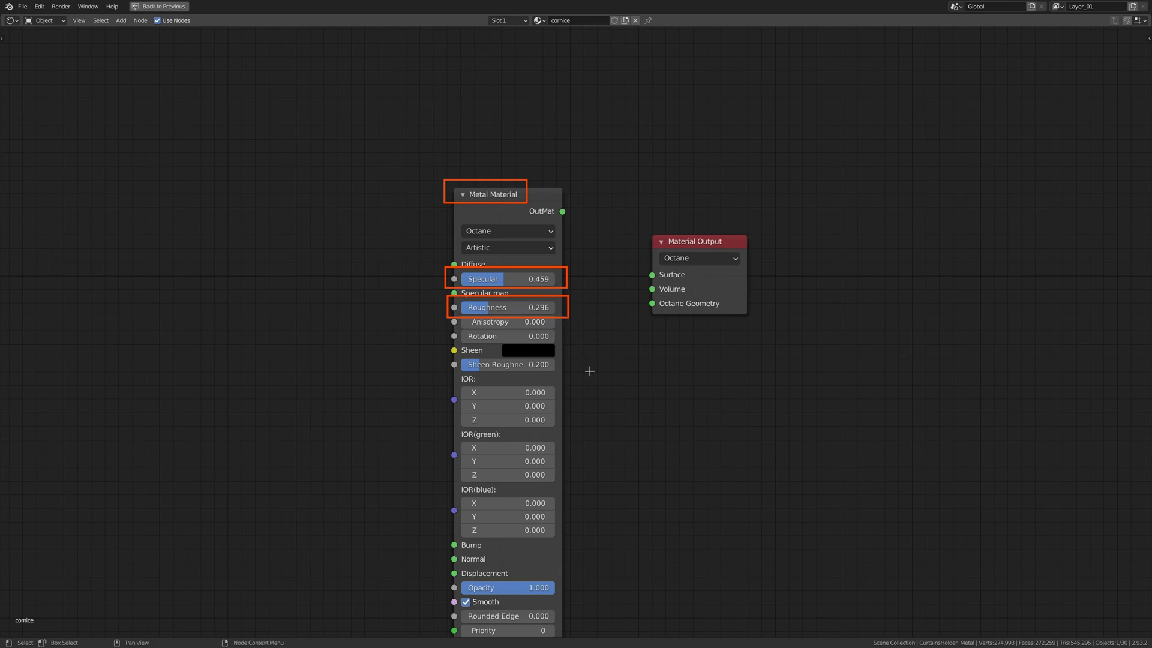
left_click_drag(452, 593, 505, 611)
left_click(160, 6)
left_click_drag(451, 86, 523, 138)
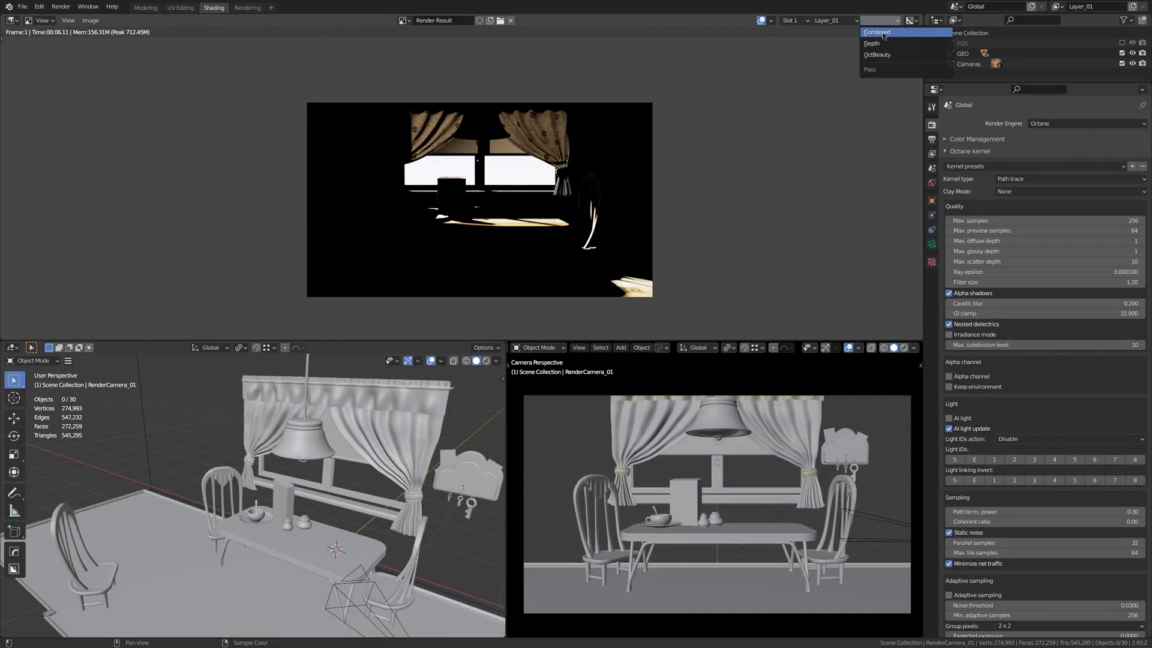
Set max diffuse depth to 2, render into Slot 2, and compare with Slot 1
left_click(895, 20)
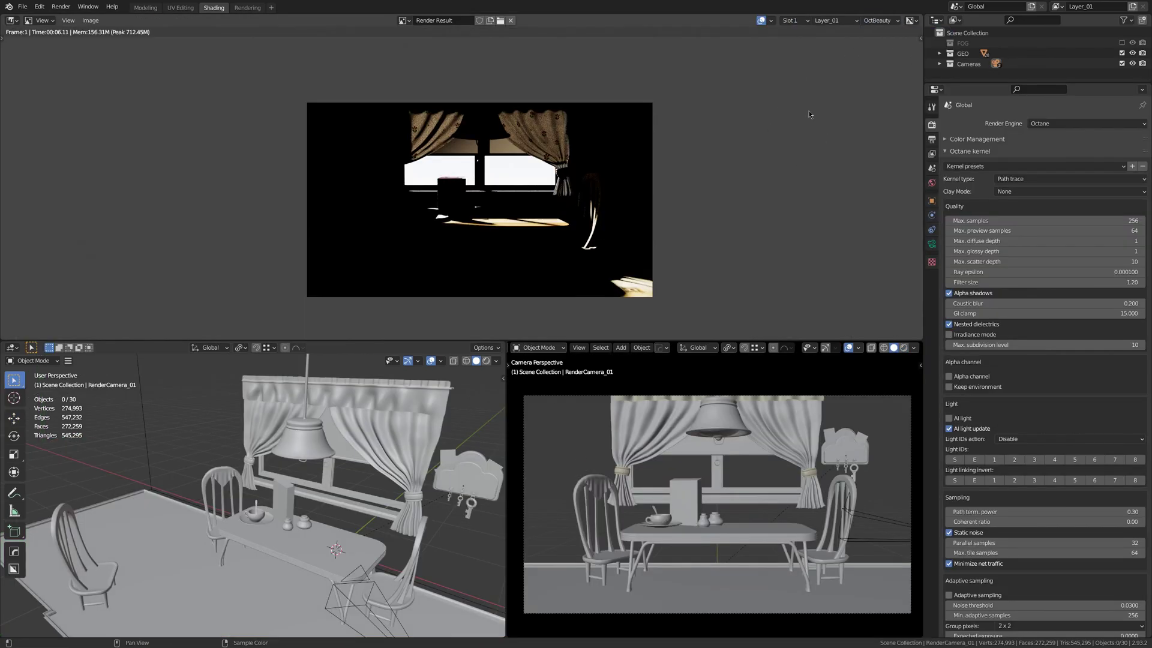
scroll(884, 41, "up", 3)
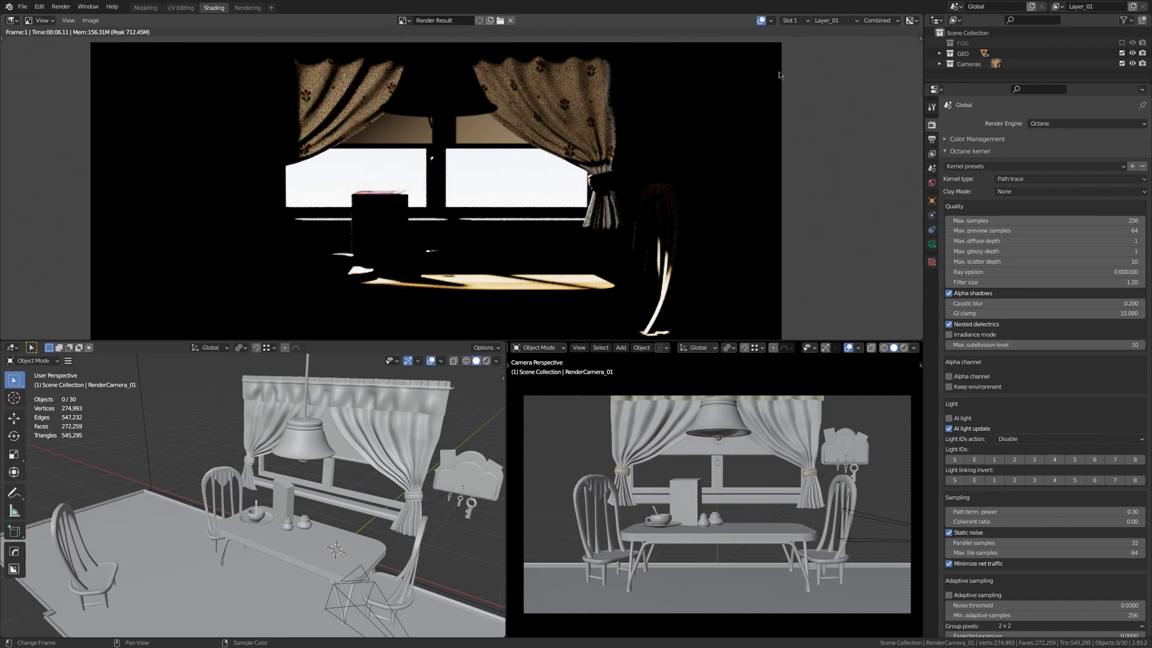
left_click(792, 20)
left_click(792, 34)
left_click(1143, 241)
left_click(61, 6)
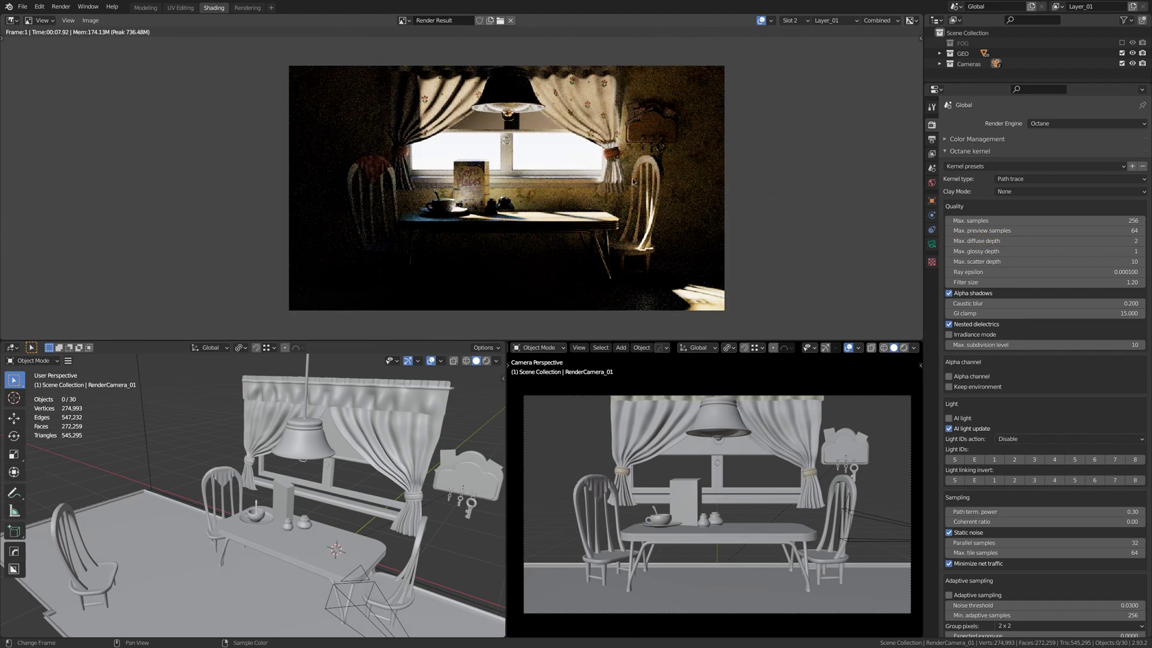
key("j")
key("j")
key("j")
key("j")
key("j")
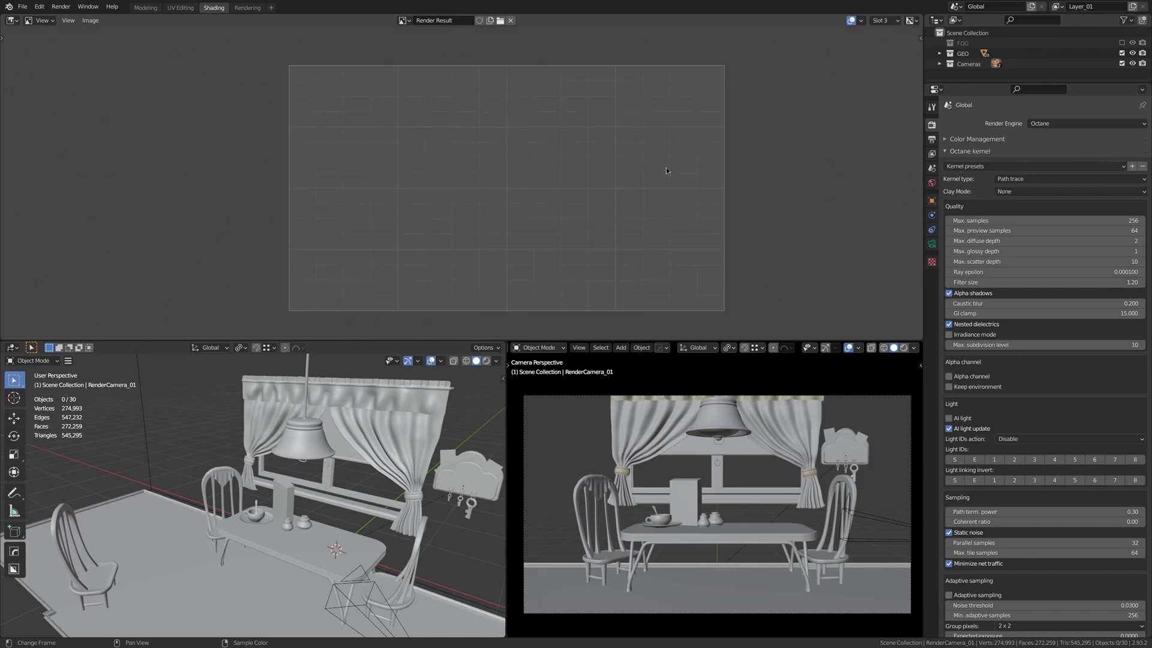
Render Slots 3–5, raising max diffuse depth to 4 and 5, then compare with Slot 1
key("F12")
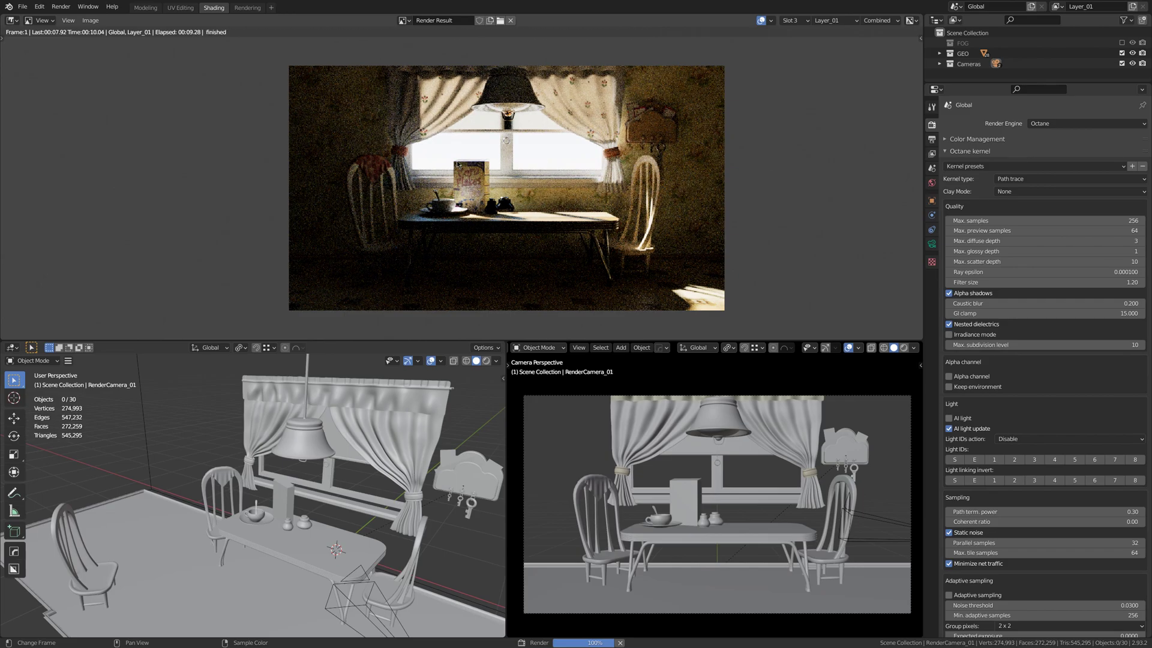
key("j")
left_click(1139, 241)
key("F12")
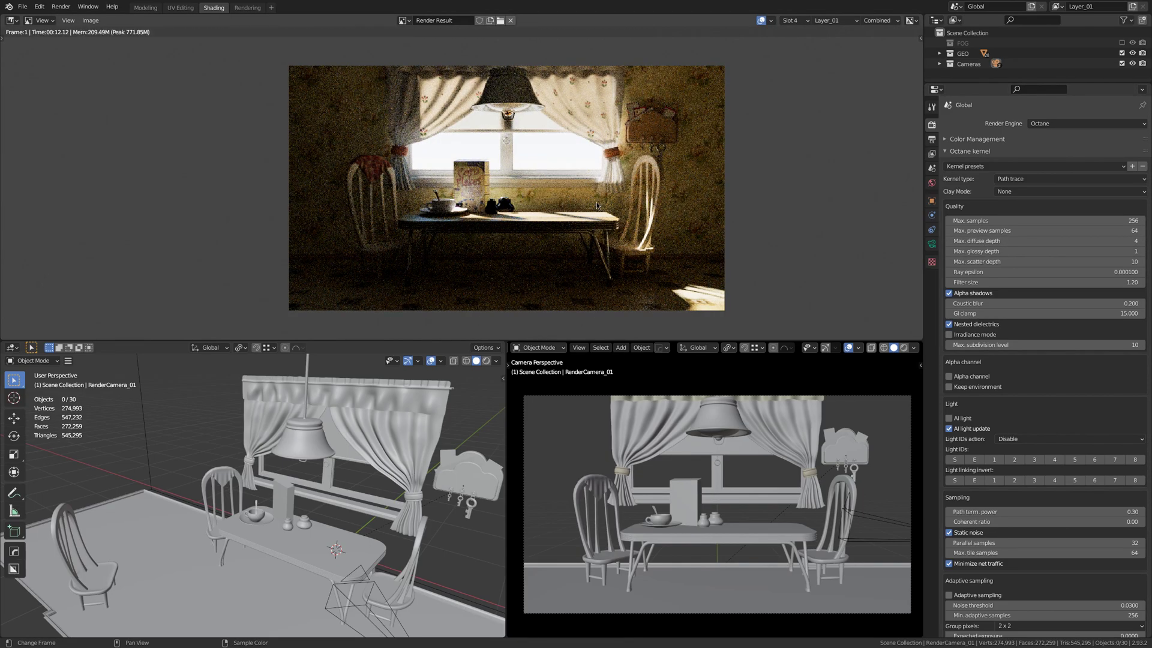
key("j")
left_click(1139, 240)
key("F12")
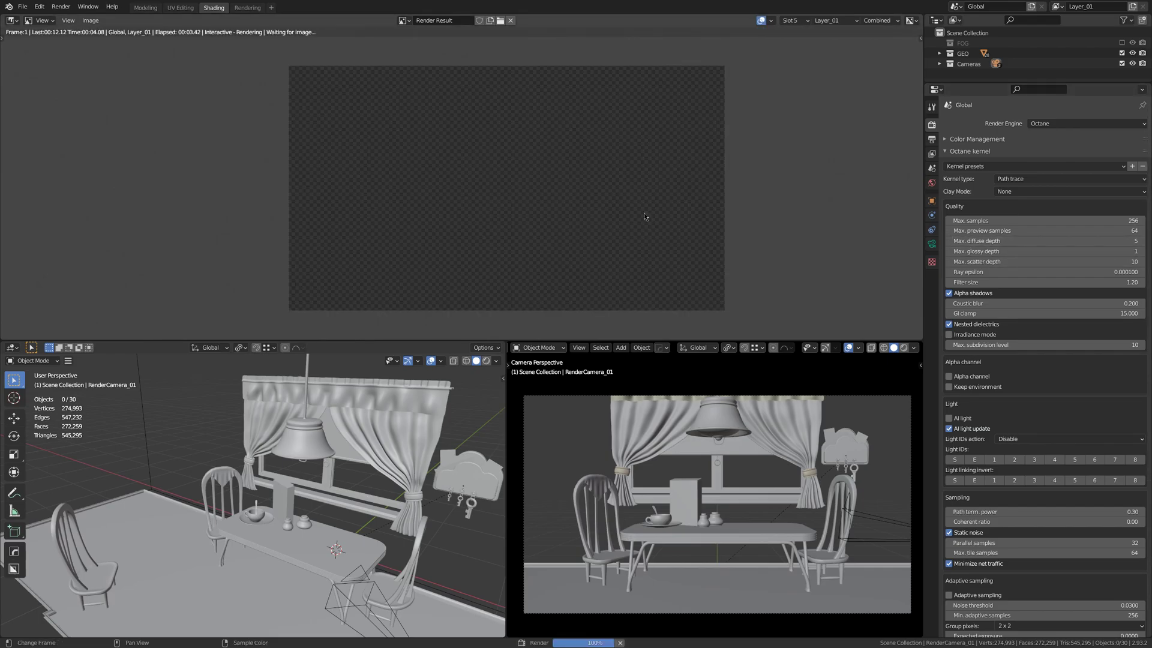
key("alt+j")
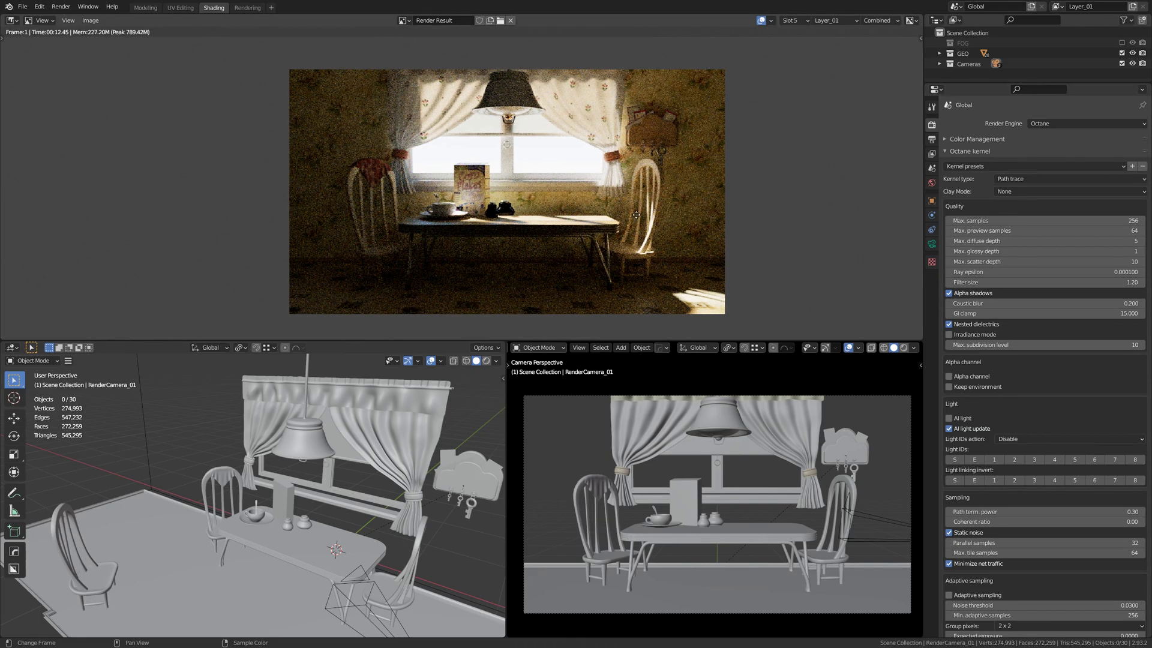
key("alt+j")
key("alt+j")
key("alt+j")
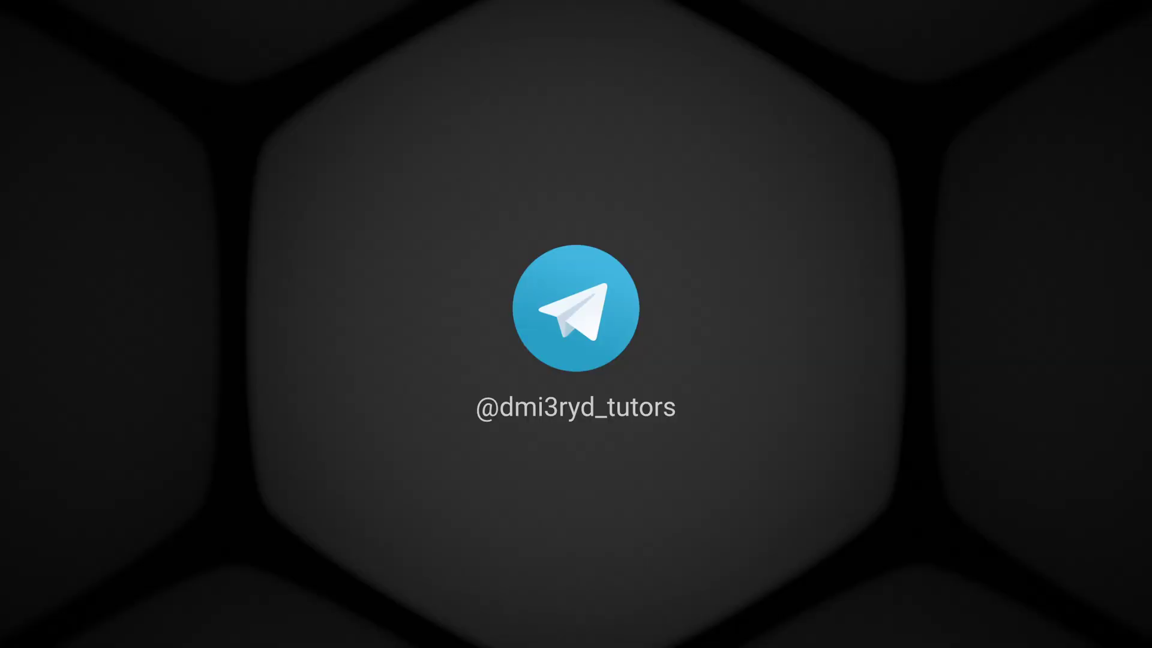